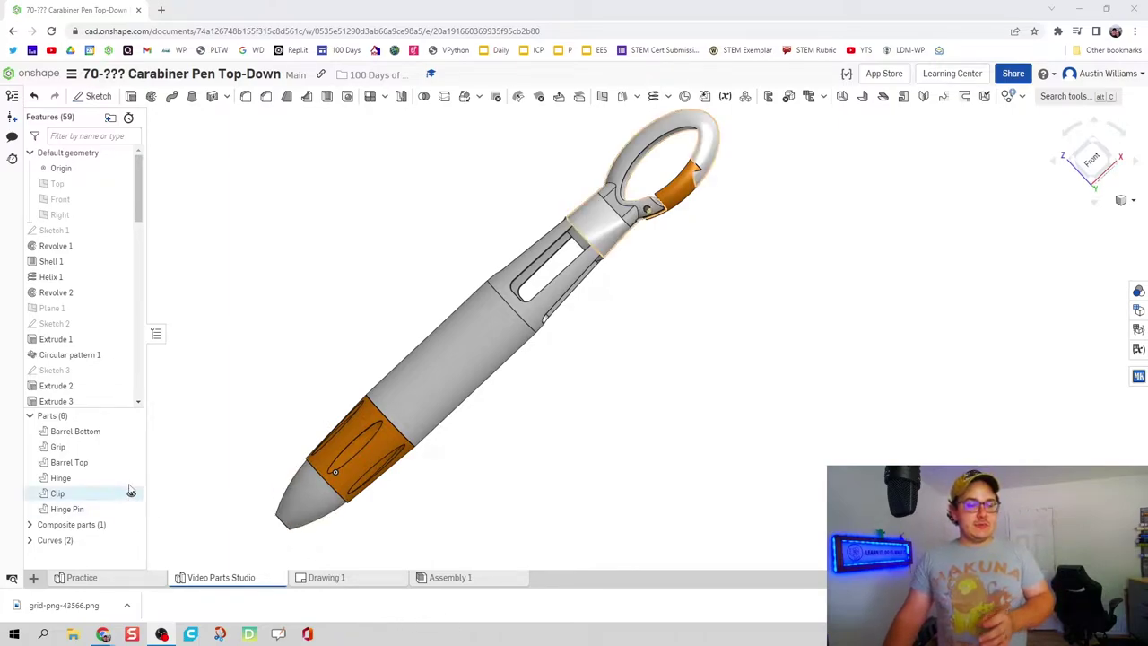
Open the Practice part studio and orbit into the barrel's open end to view the cartridge separator.
left_click(125, 584)
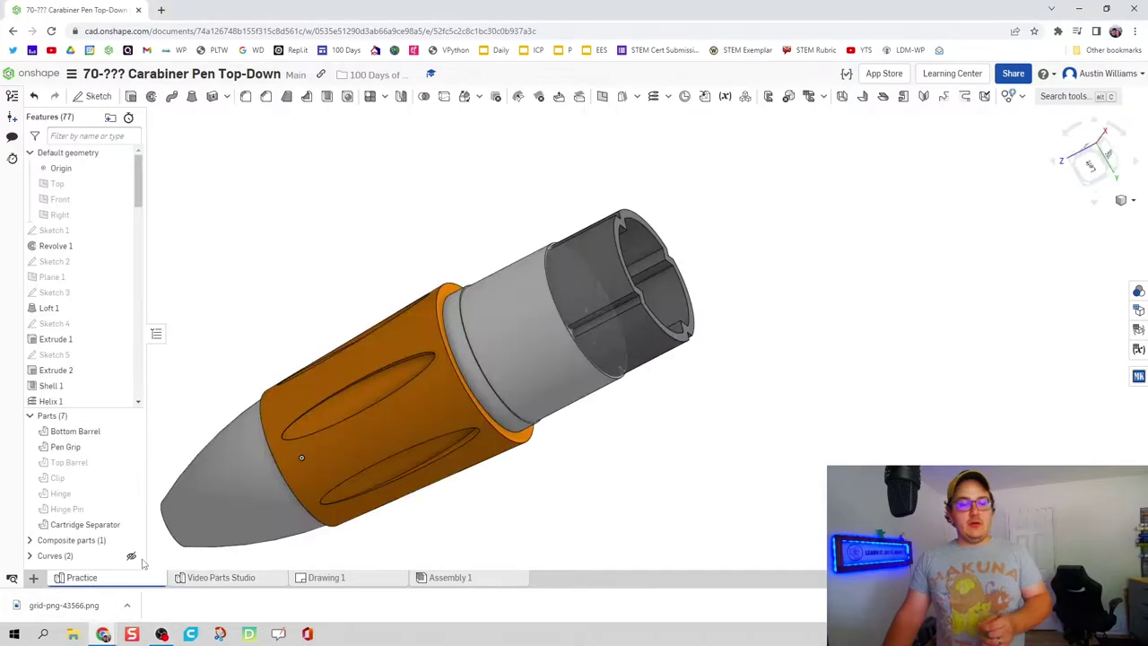
right_click_drag(661, 387, 629, 404)
scroll(621, 408, "up", 3)
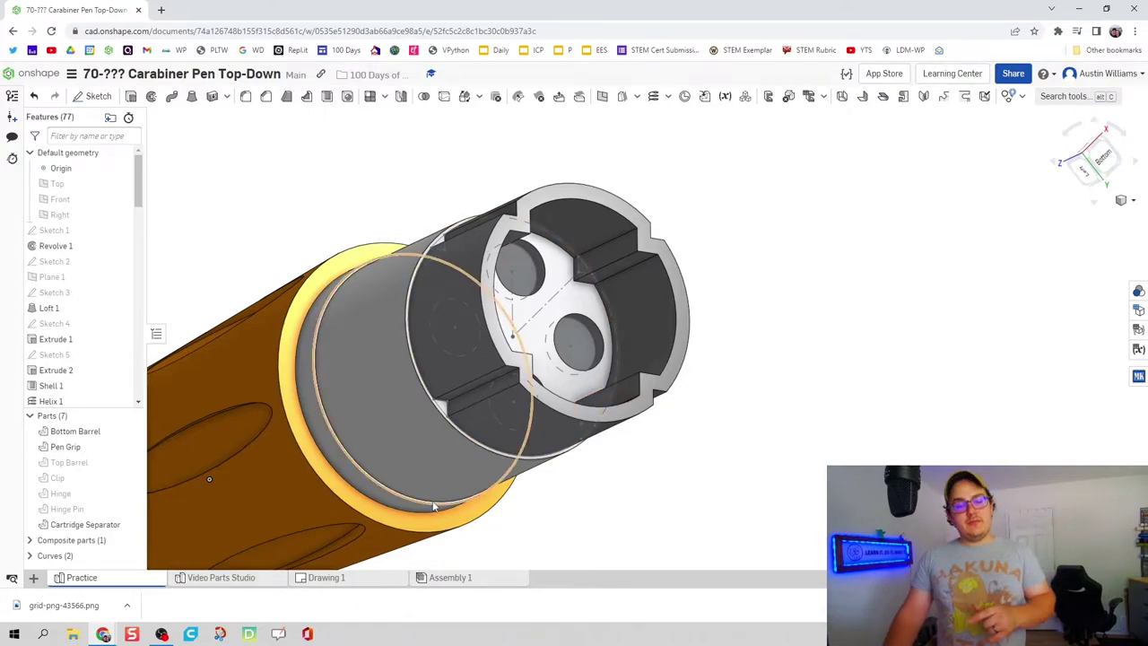
scroll(682, 493, "down", 3)
middle_click_drag(689, 489, 686, 450)
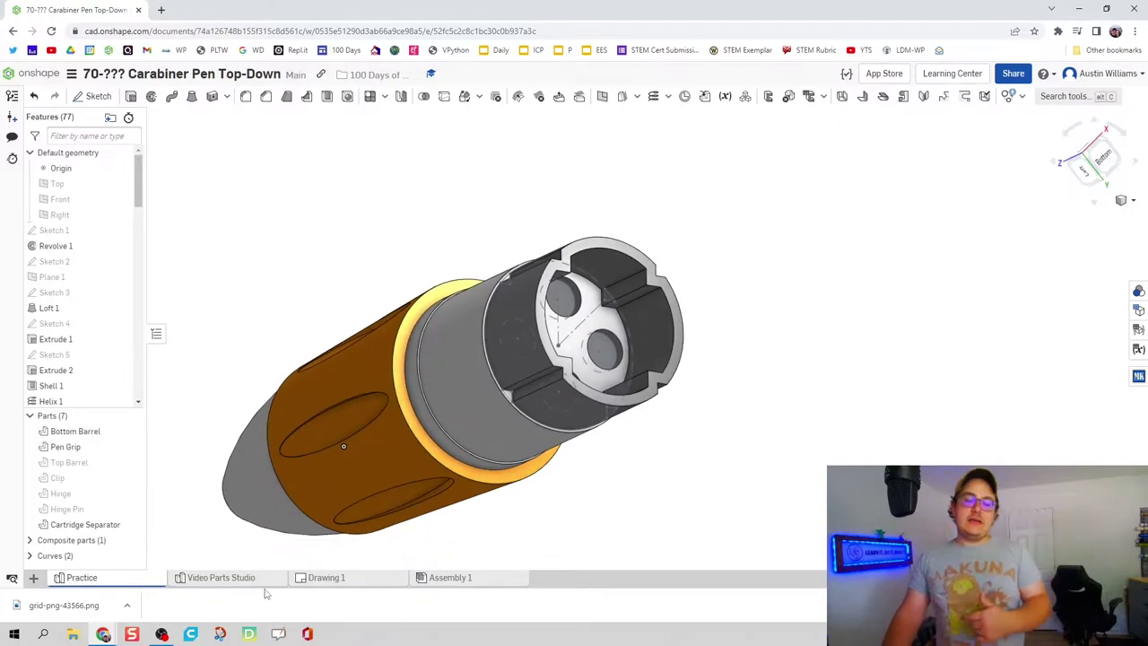
Return to Video Parts Studio, expand Composite parts and toggle the Pen Body composite's visibility.
left_click(222, 577)
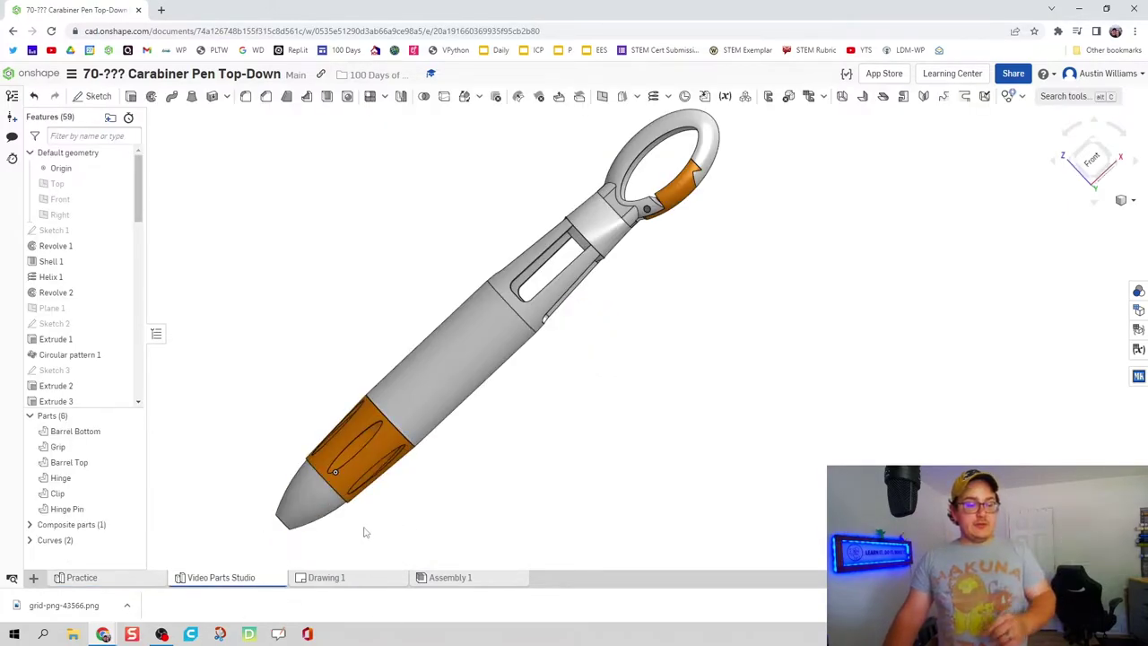
left_click(29, 525)
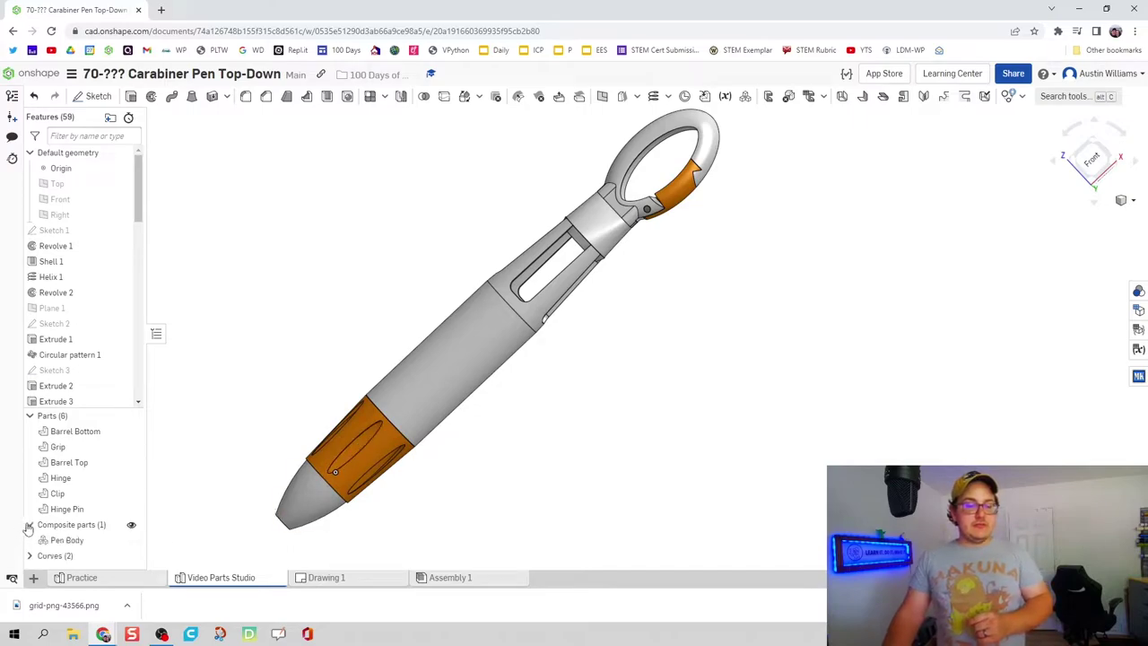
left_click(131, 541)
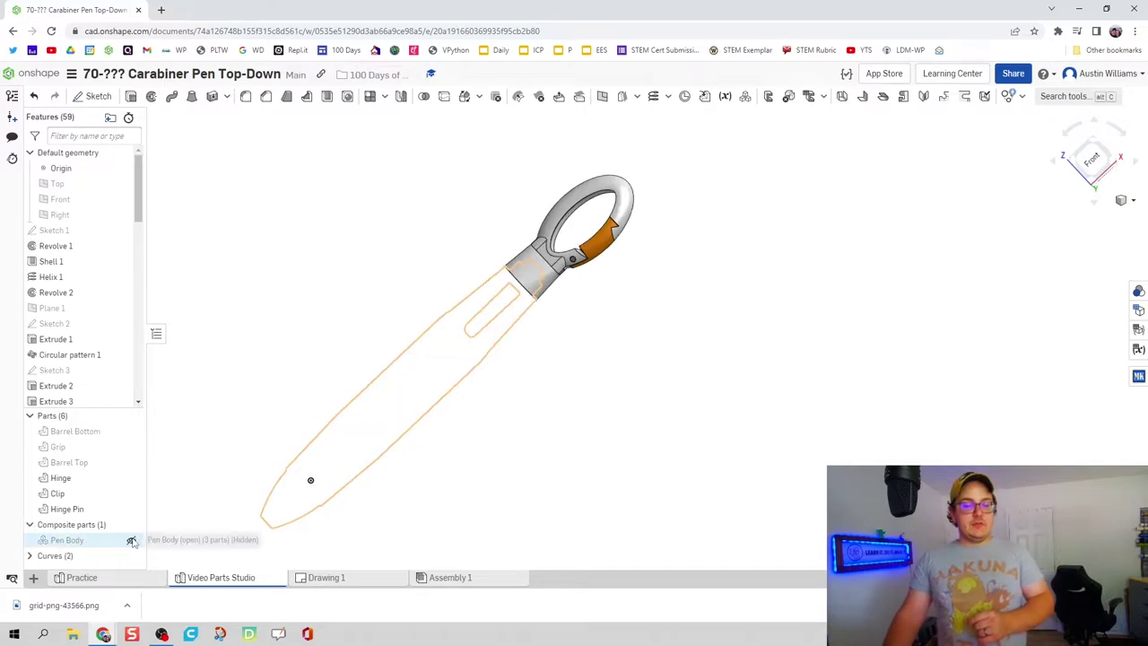
scroll(274, 440, "up", 3)
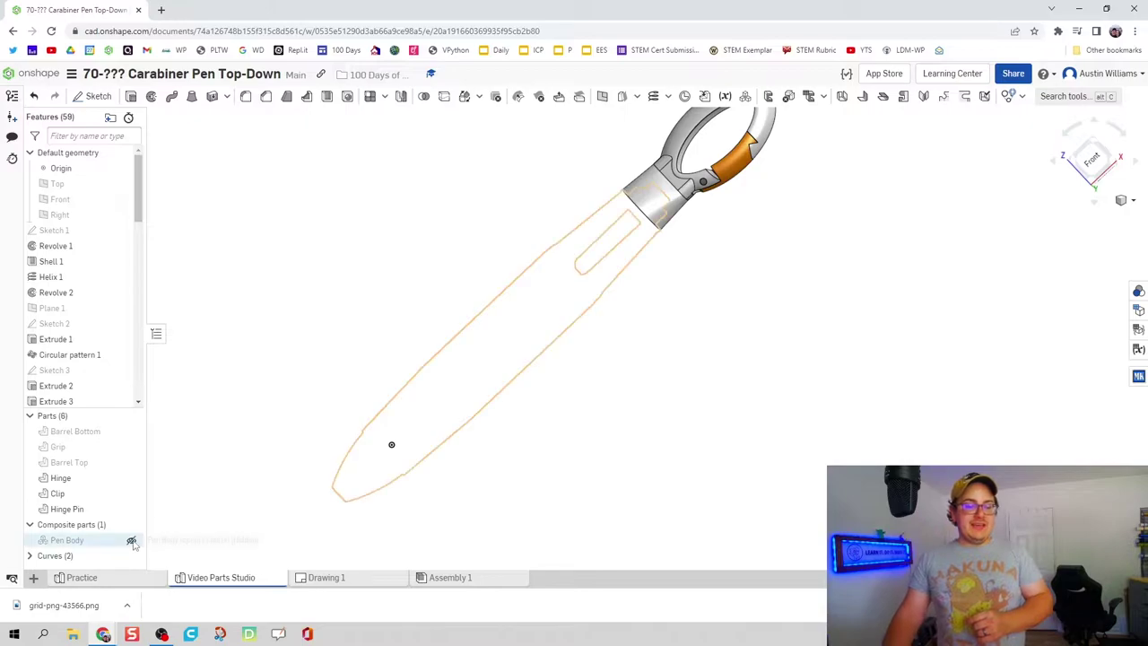
left_click(131, 541)
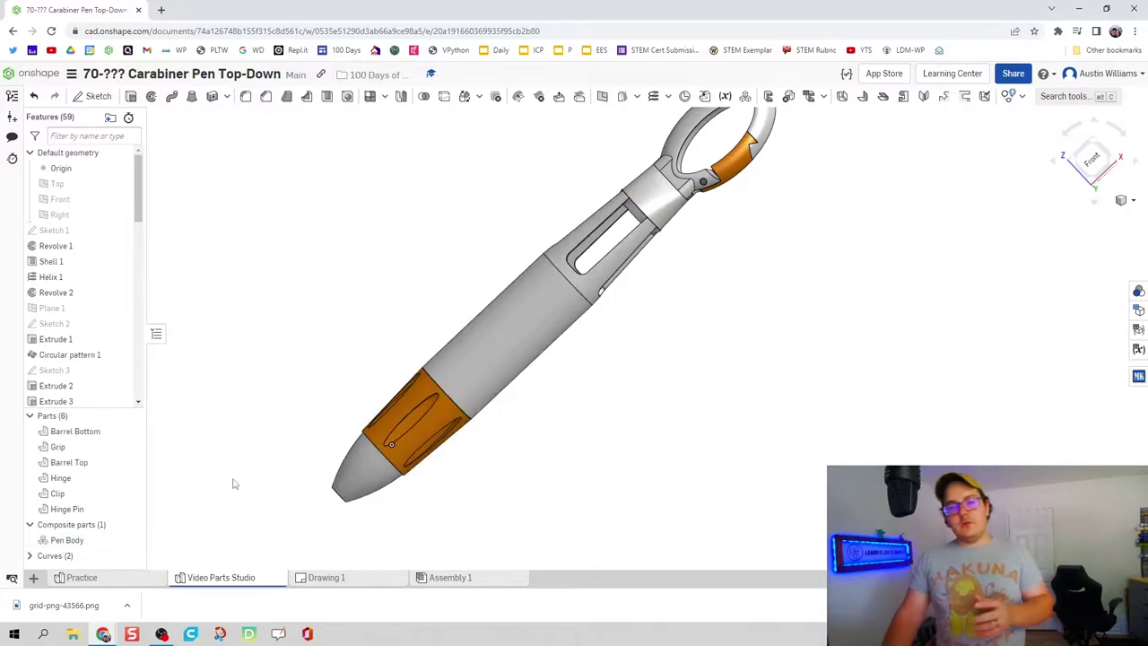
scroll(106, 283, "down", 5)
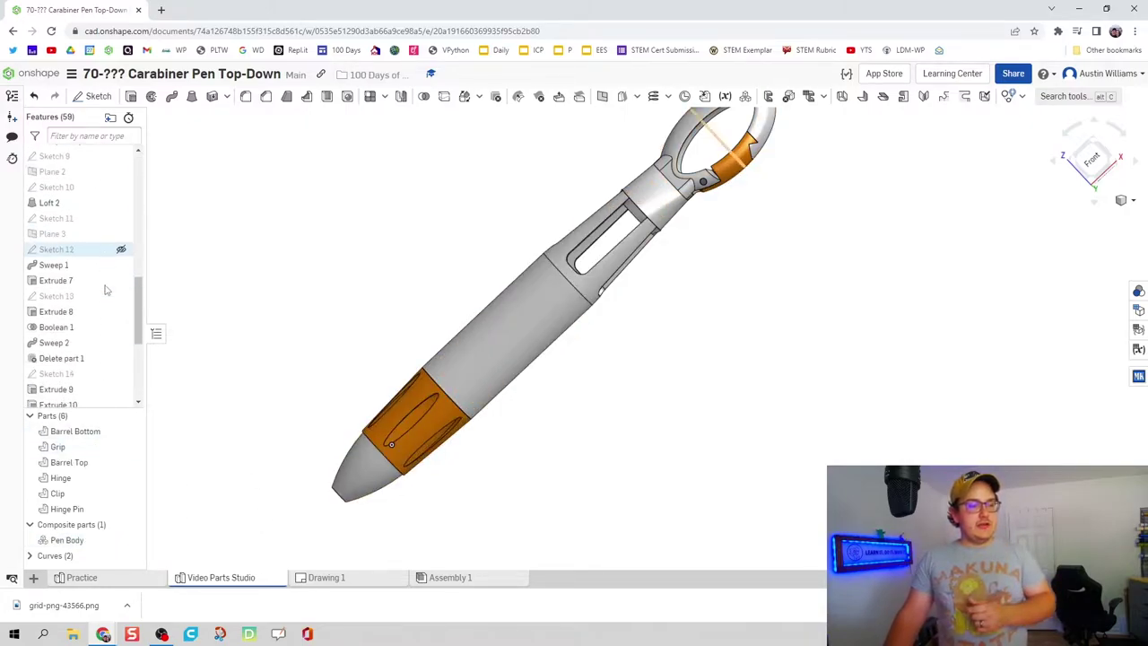
scroll(104, 287, "up", 3)
Remove Barrel Top from the Pen Body composite part.
double_click(123, 262)
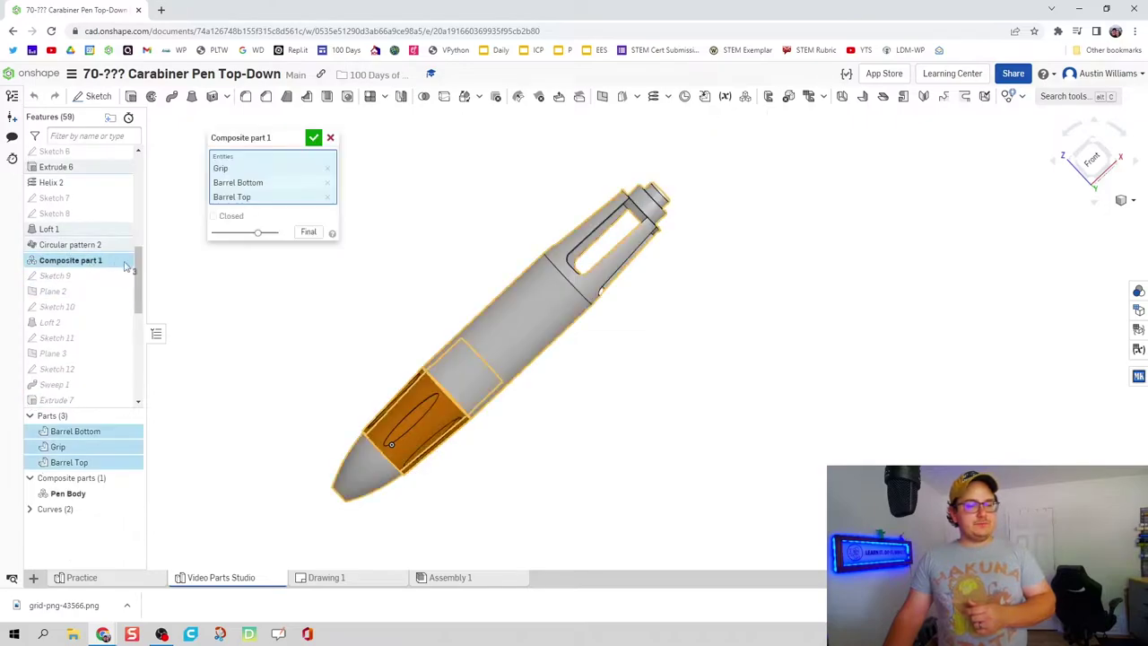
left_click(328, 197)
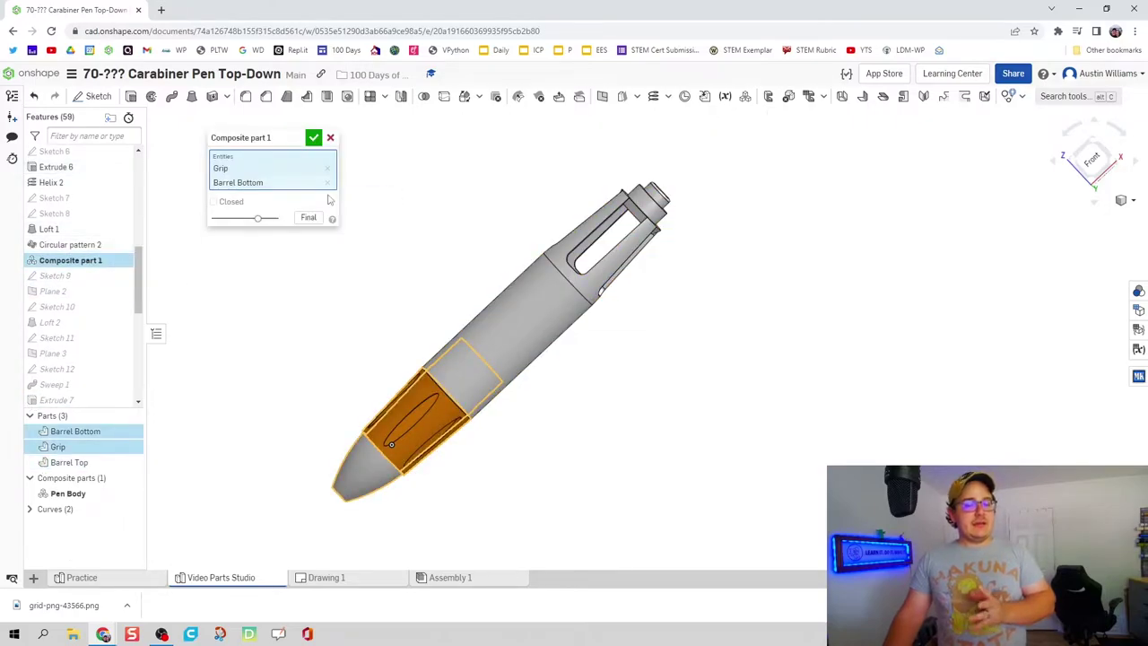
left_click(314, 137)
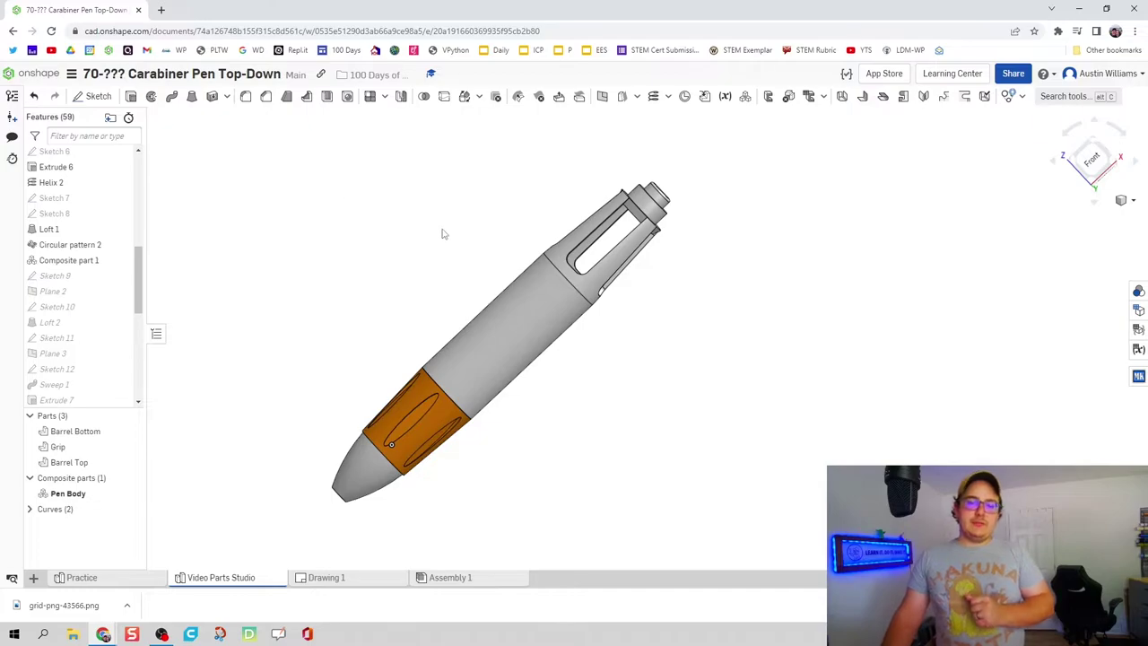
Select the Clip and toggle Pen Body's visibility to check which parts it holds.
left_click(106, 493)
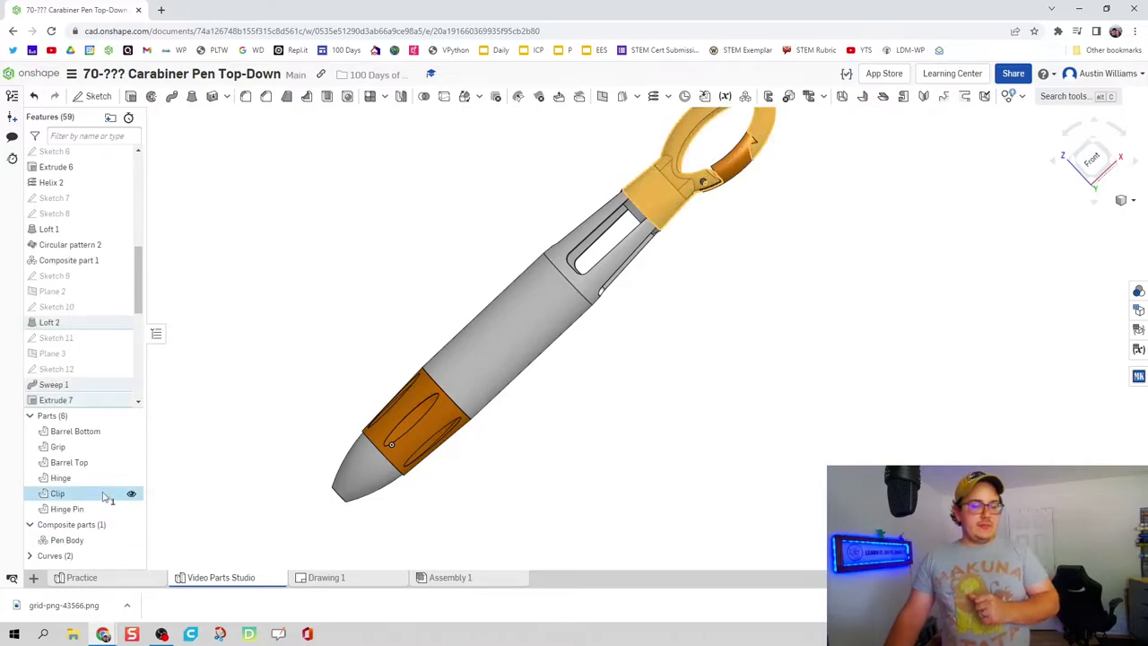
left_click(131, 540)
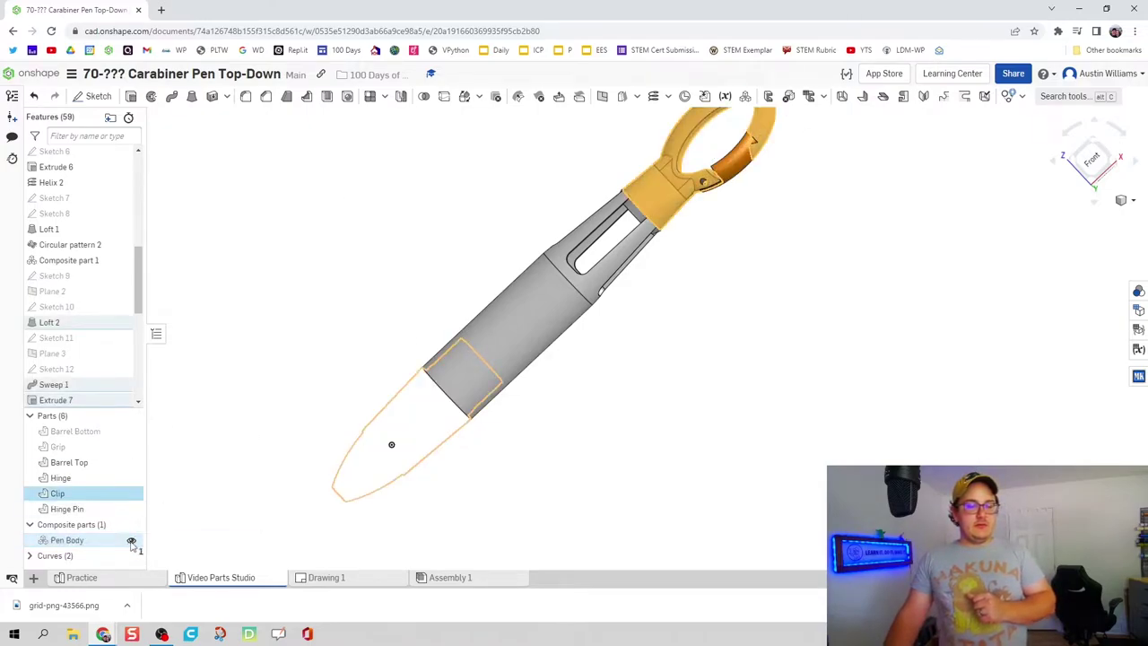
left_click(131, 540)
right_click(113, 543)
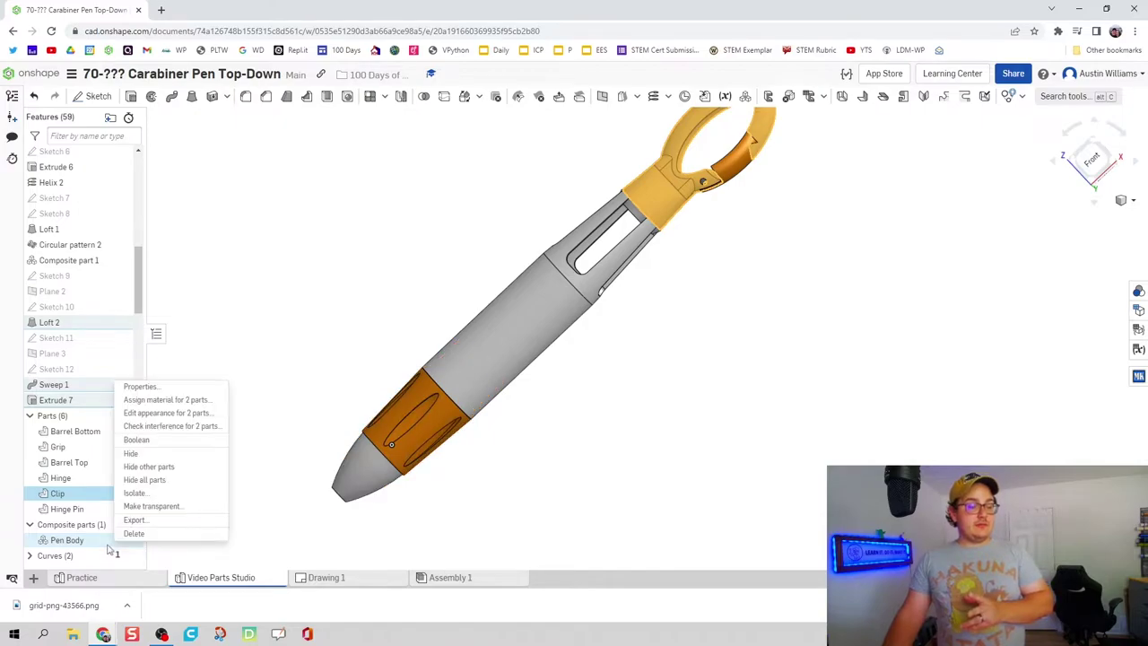
left_click(300, 427)
Rename the Pen Body composite to 'Pen Body Bottom'.
right_click(97, 541)
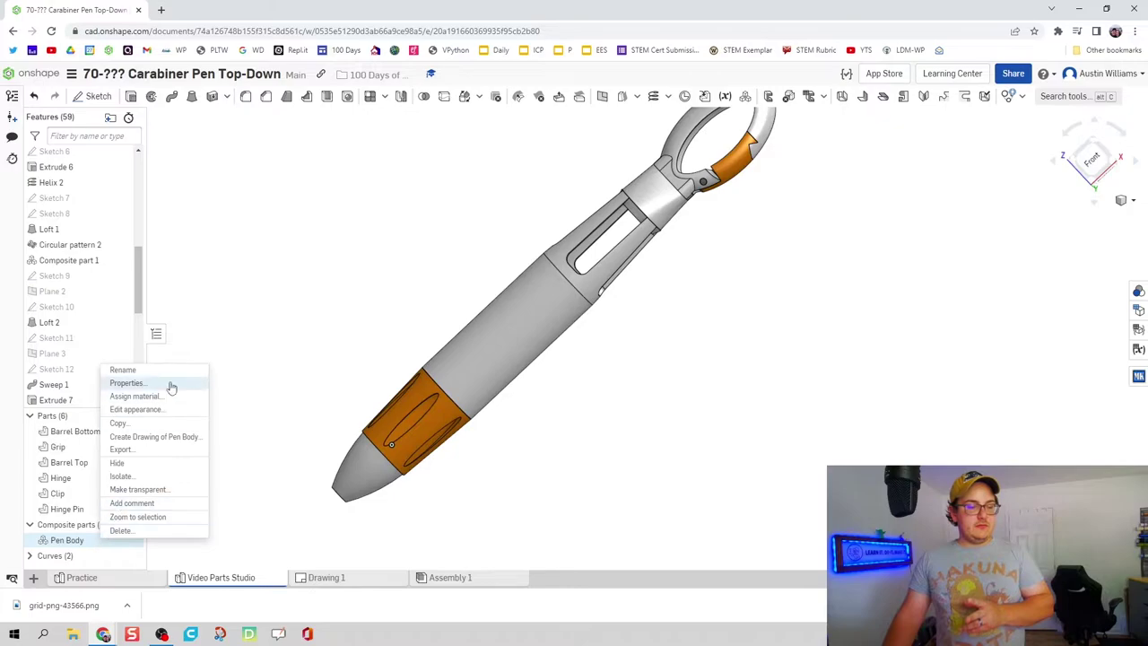
left_click(172, 368)
type("Pen Body ")
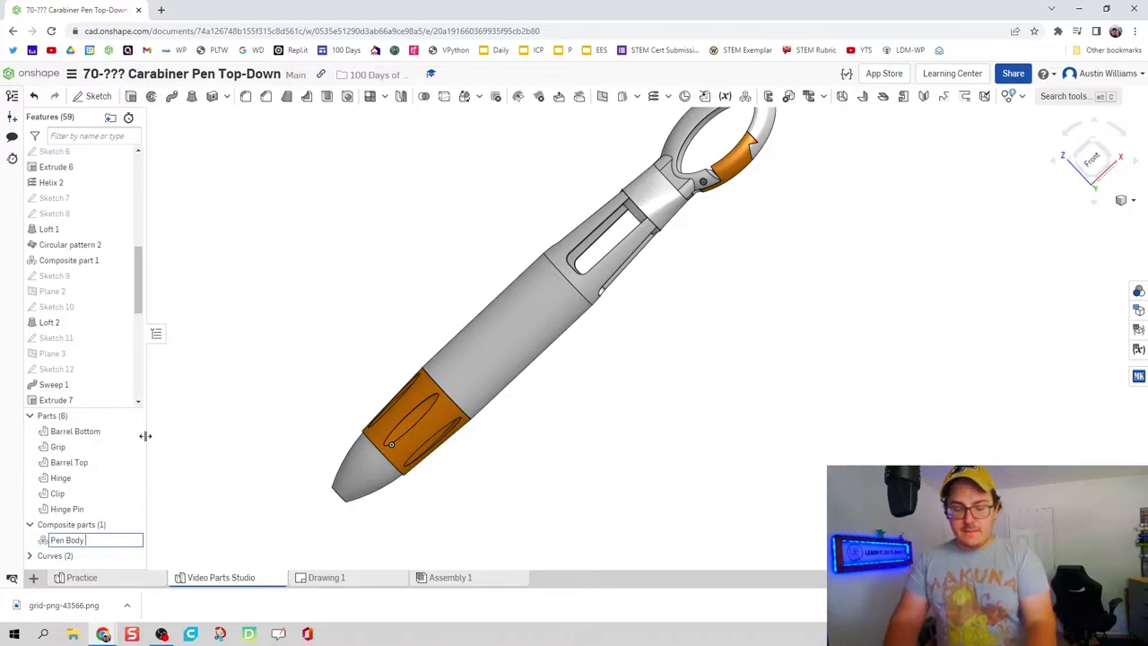
type("Bottom")
key("Return")
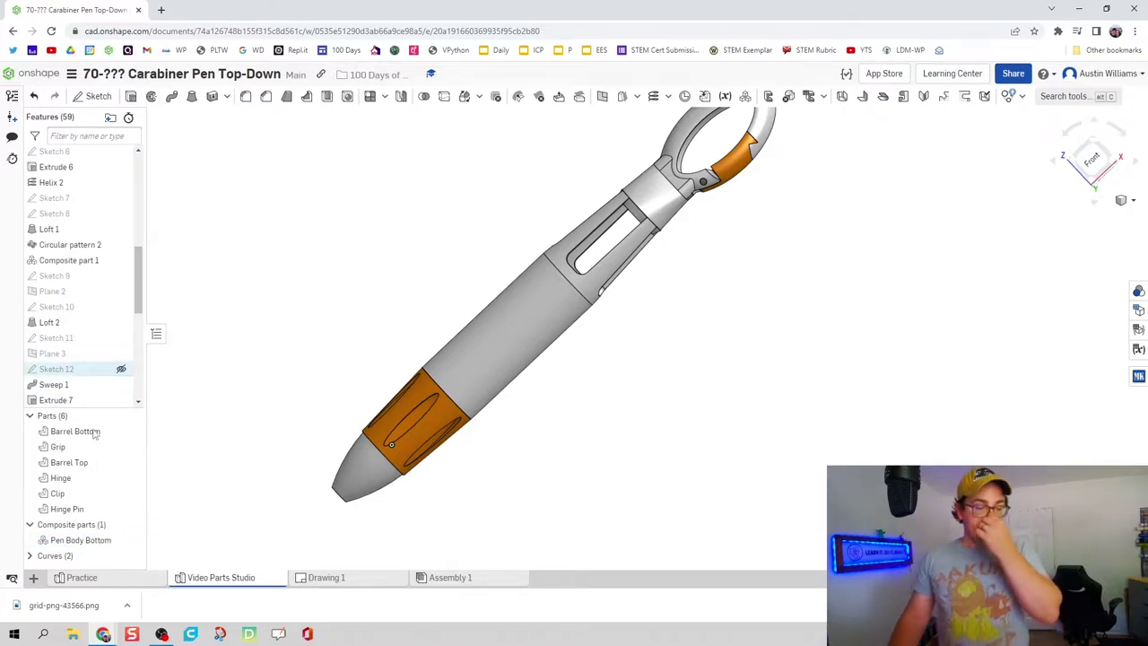
Group Barrel Top, Clip and Hinge Pin into a new composite part, Composite part 2.
left_click(746, 96)
left_click(579, 286)
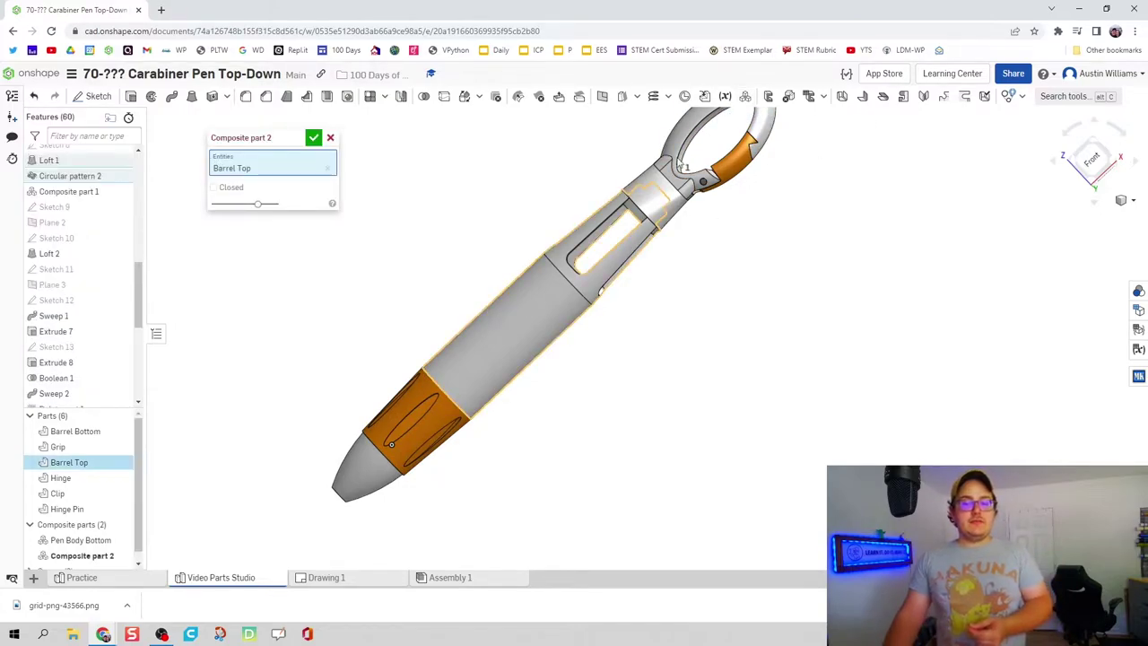
left_click(678, 159)
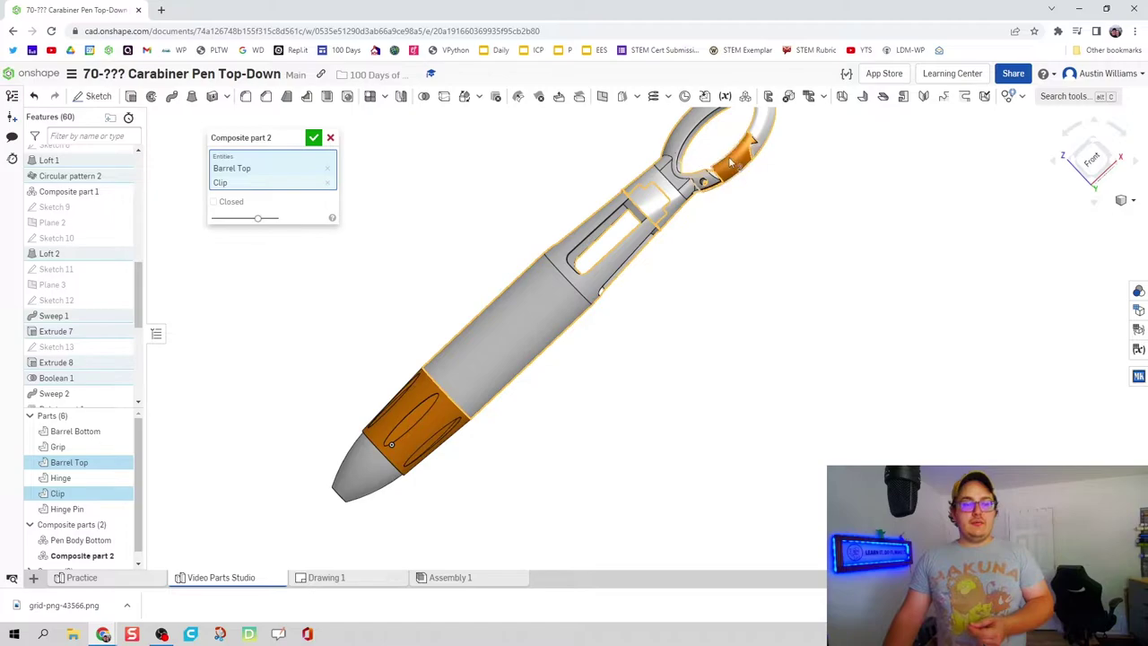
scroll(706, 185, "up", 3)
scroll(706, 185, "up", 5)
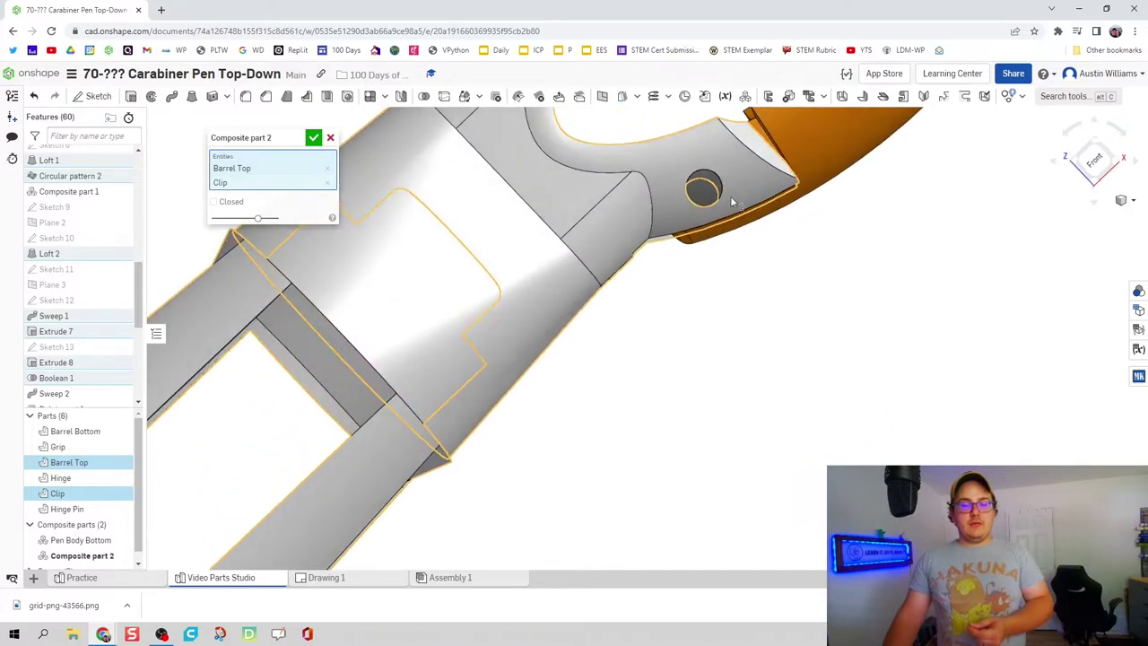
left_click(707, 194)
scroll(691, 366, "down", 5)
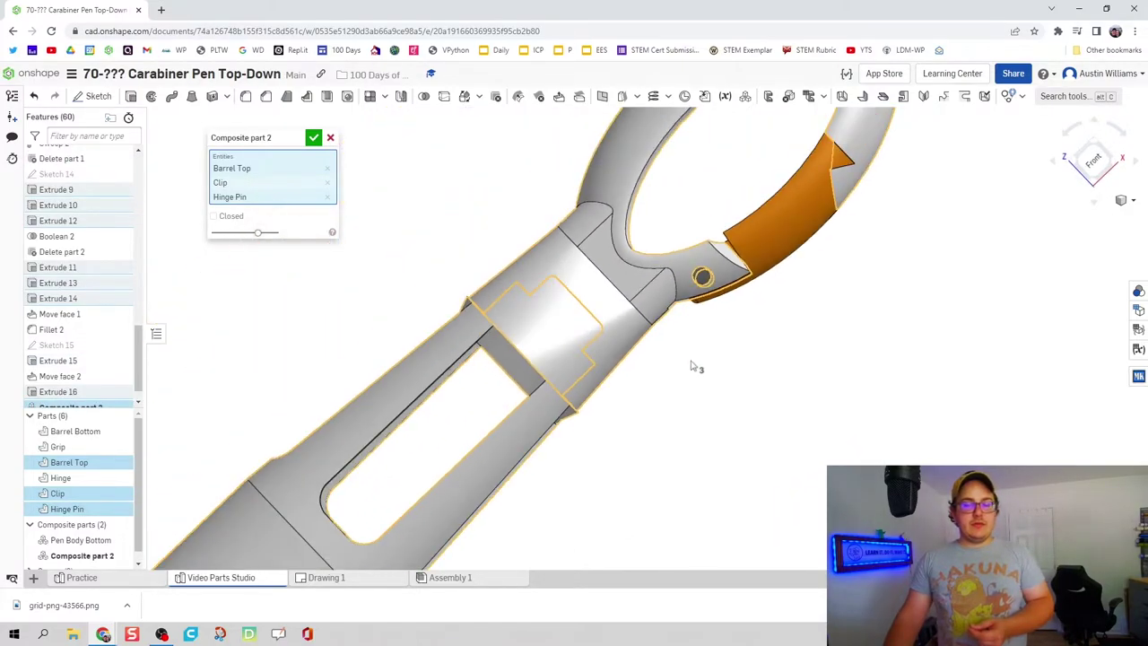
left_click(314, 138)
scroll(430, 200, "down", 4)
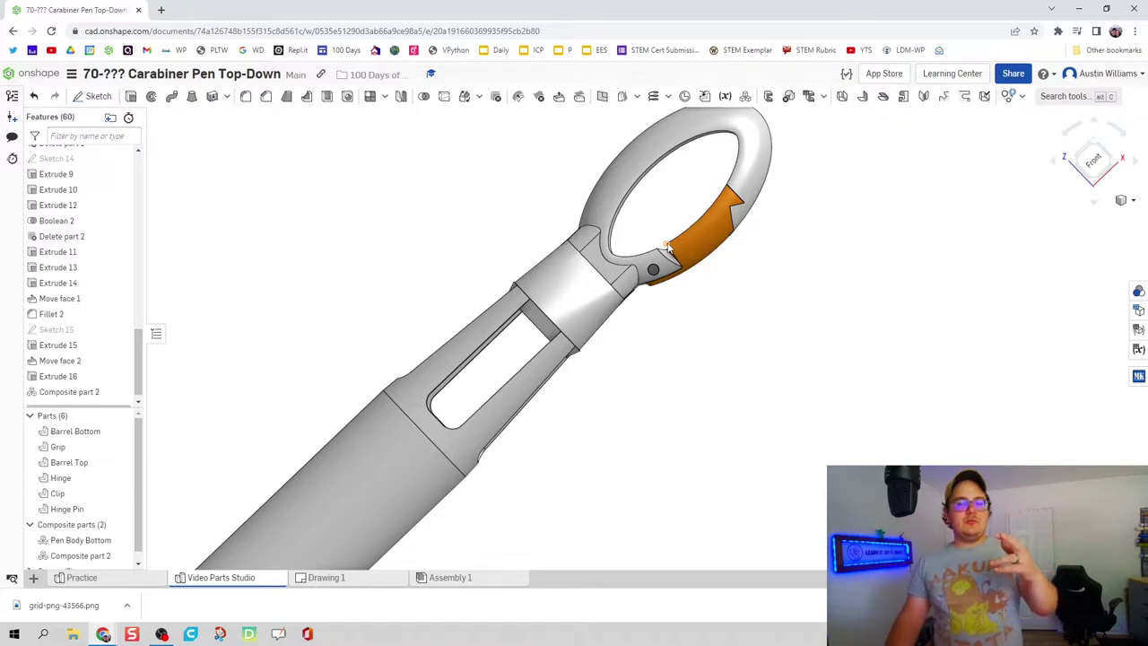
Toggle Pen Body Bottom and Composite part 2 visibility to check each one's parts.
scroll(434, 275, "down", 5)
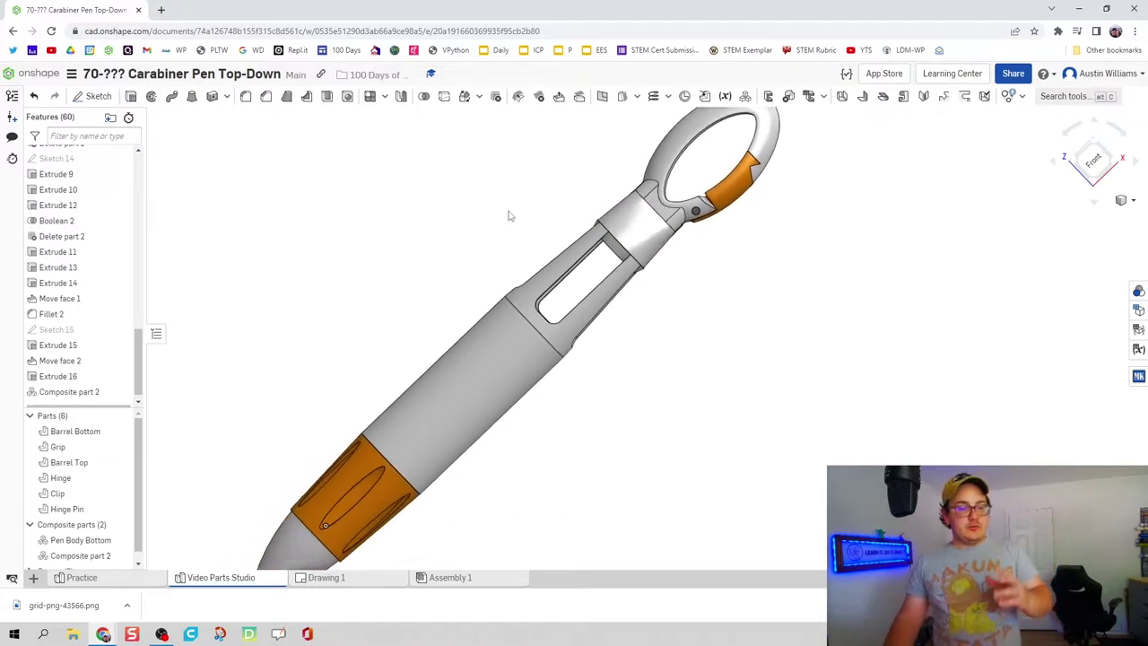
scroll(446, 296, "up", 2)
scroll(427, 322, "down", 2)
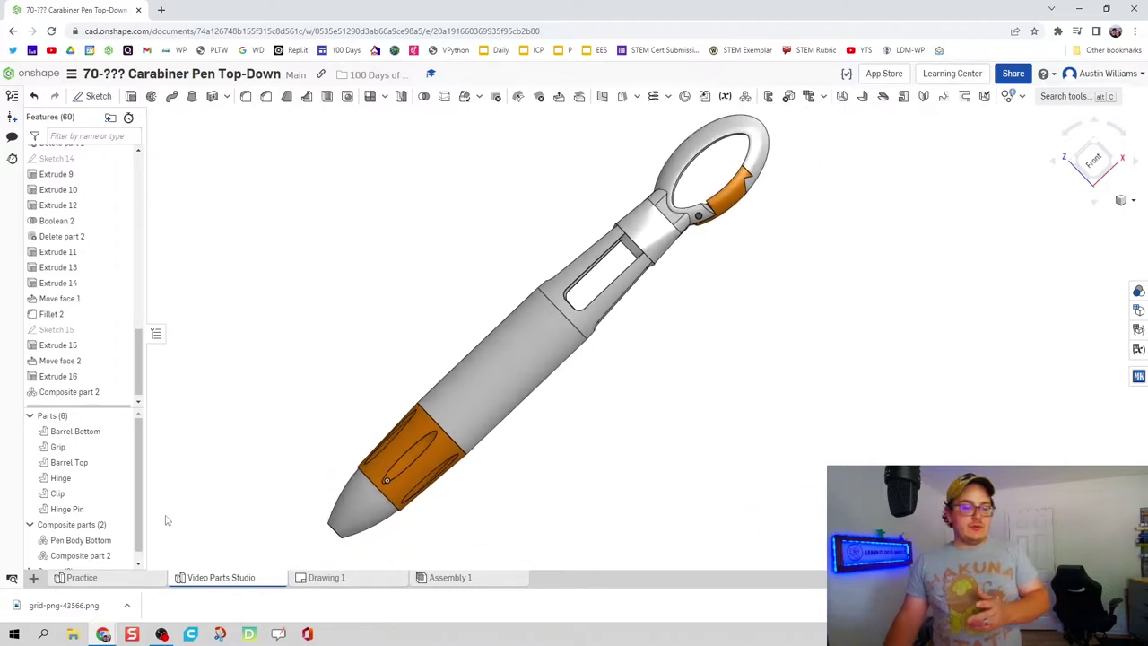
scroll(126, 484, "down", 1)
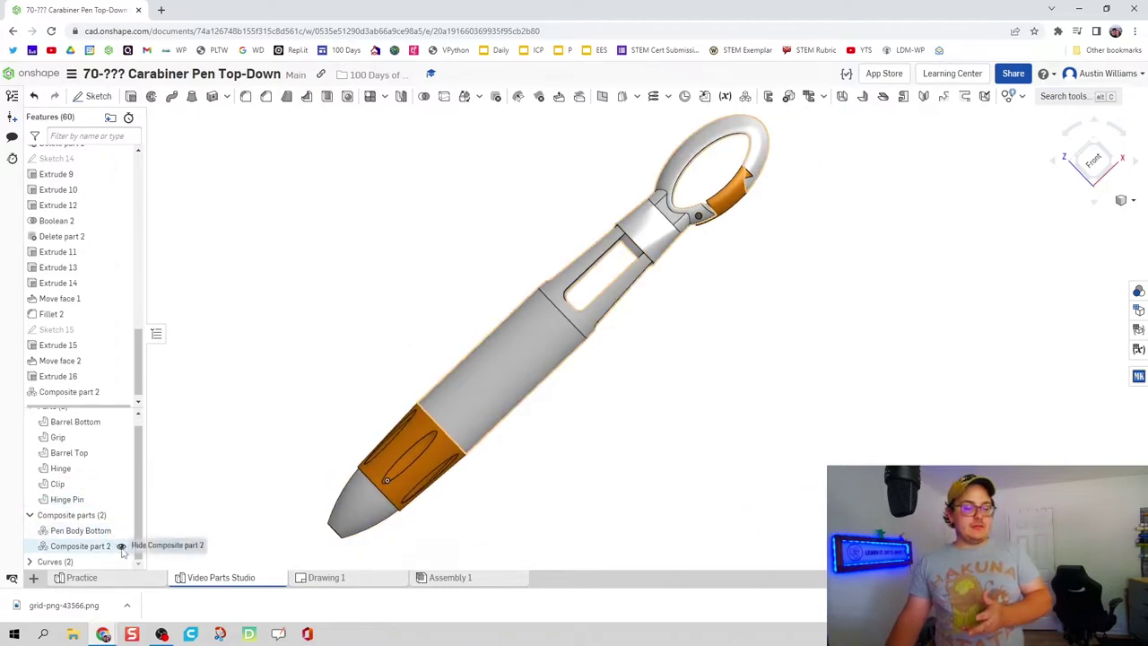
left_click(121, 531)
left_click(121, 530)
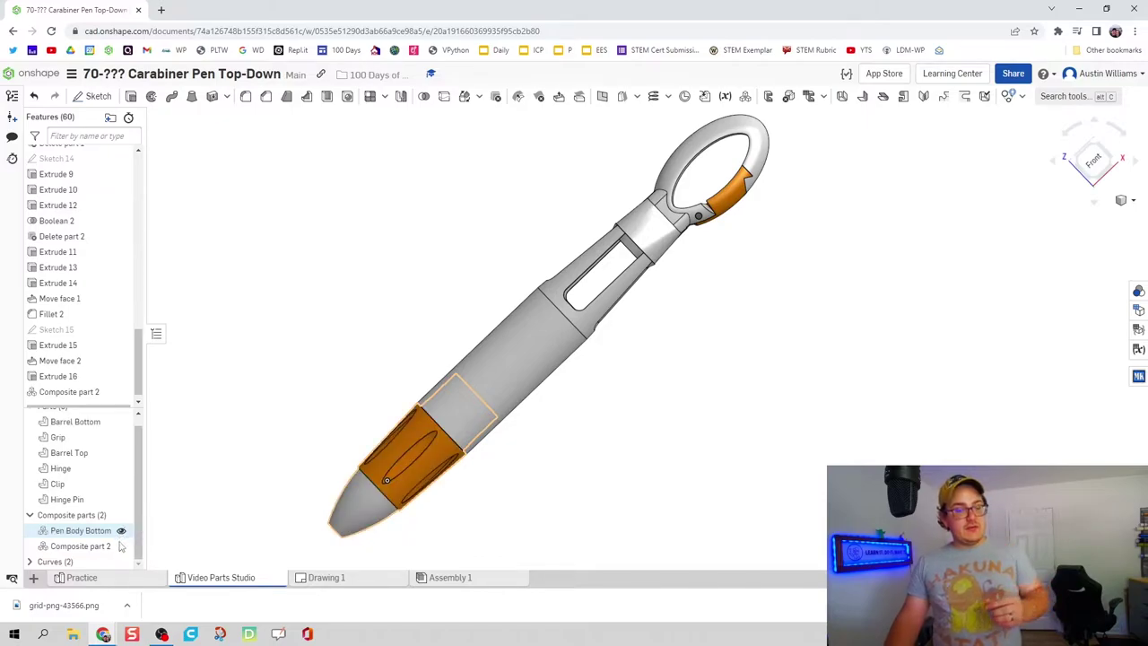
left_click(121, 547)
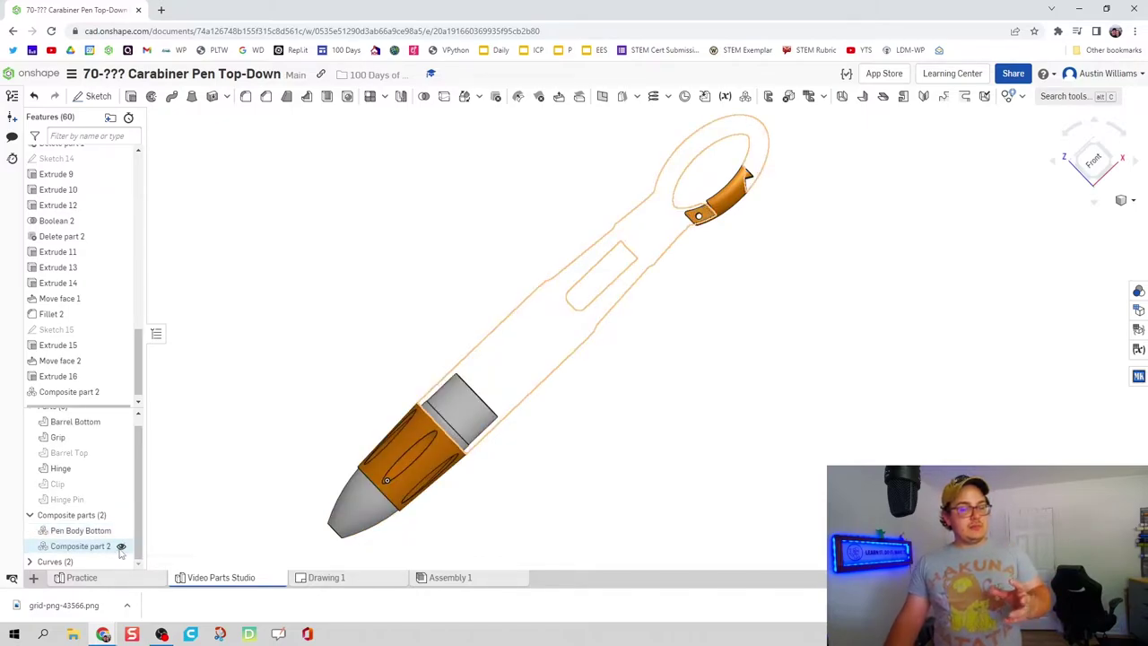
left_click(121, 547)
Rename Composite part 2 to 'Pen Body Top'.
right_click(103, 549)
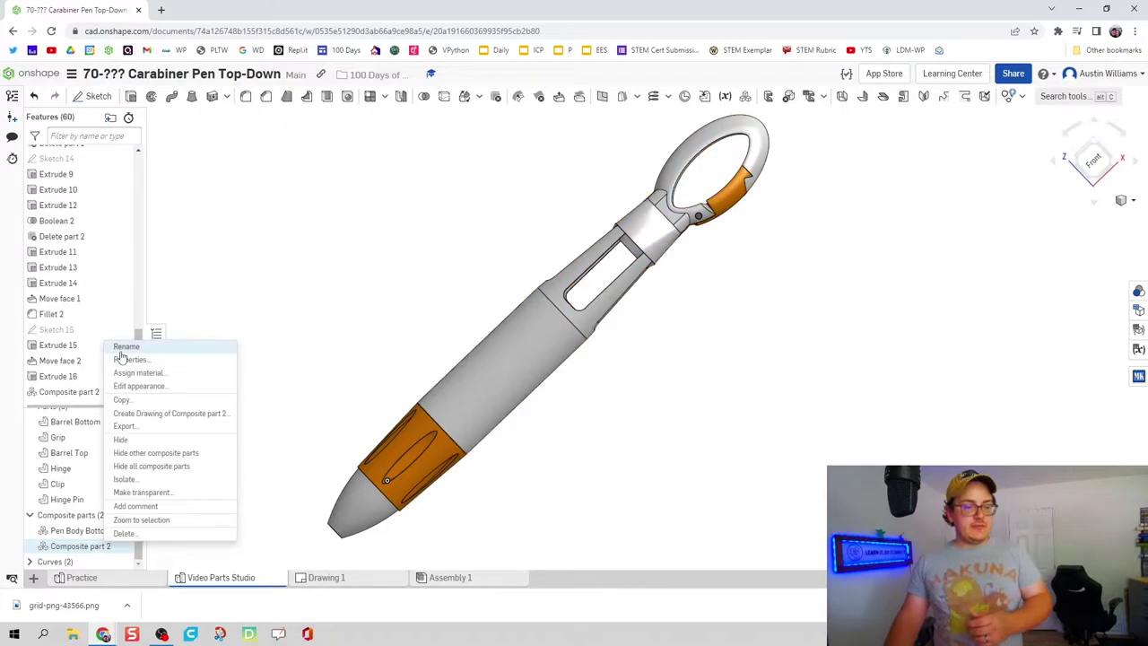
left_click(126, 346)
type("Pen Body Top")
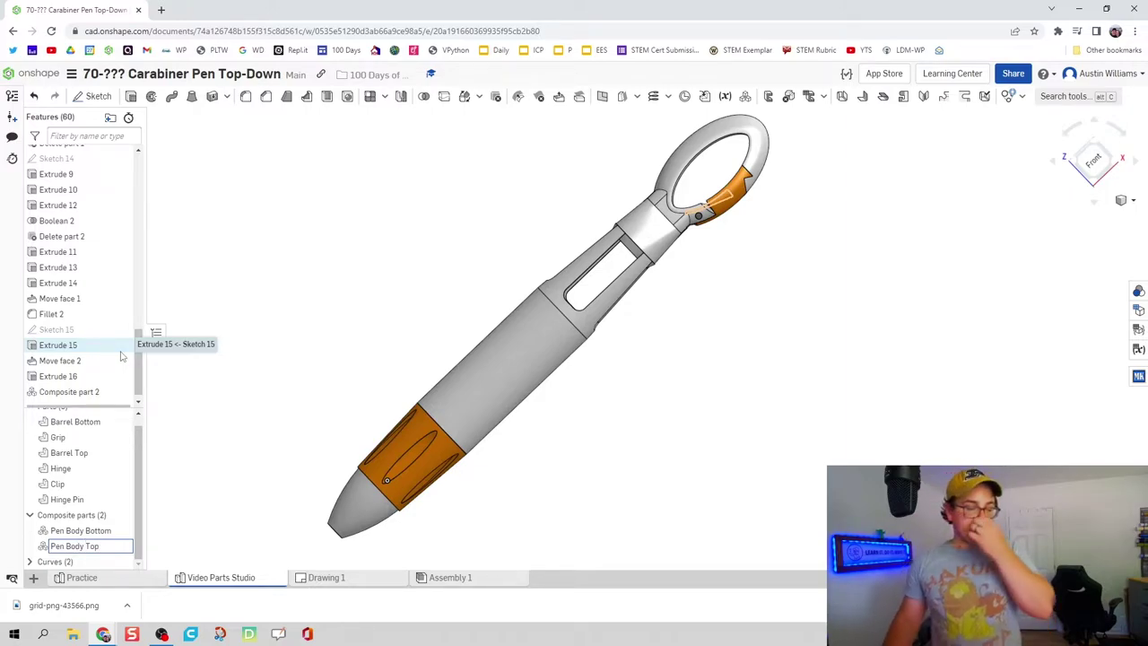
key("Return")
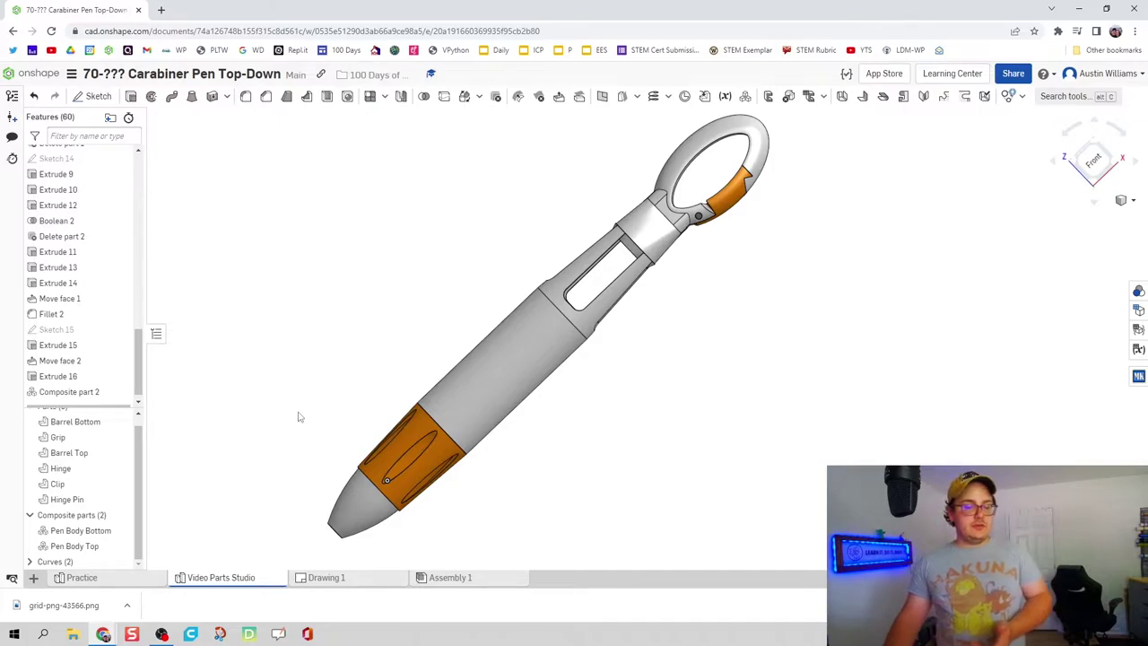
Hide Pen Body Bottom, Pen Body Top and Hinge, then show Pen Body Bottom alone.
left_click(121, 530)
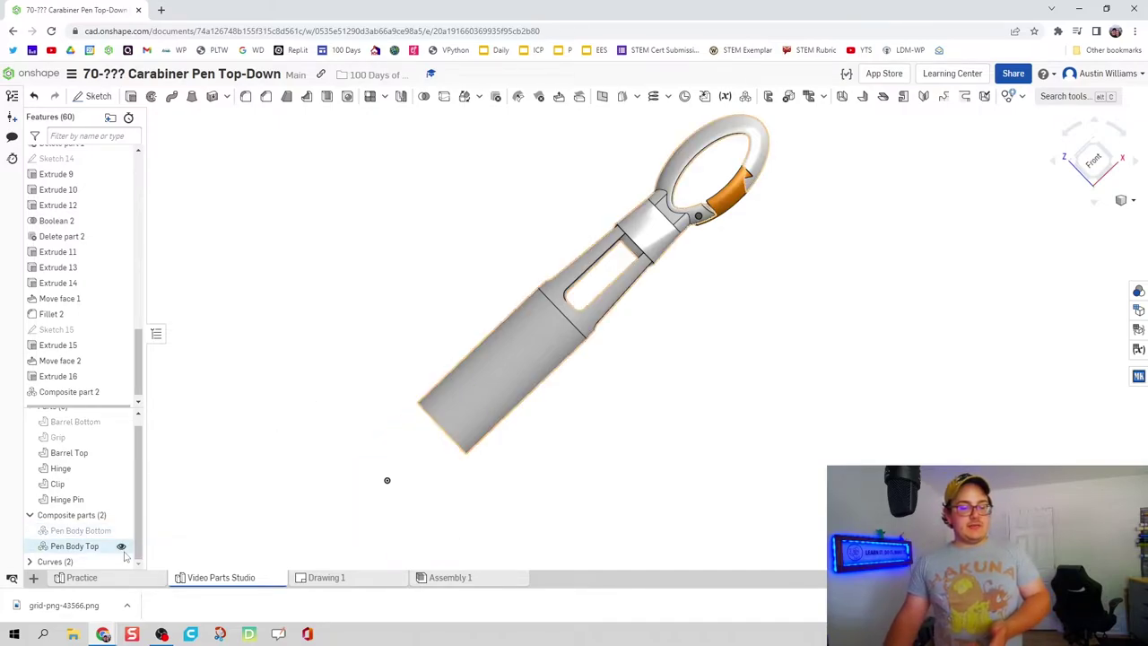
left_click(121, 546)
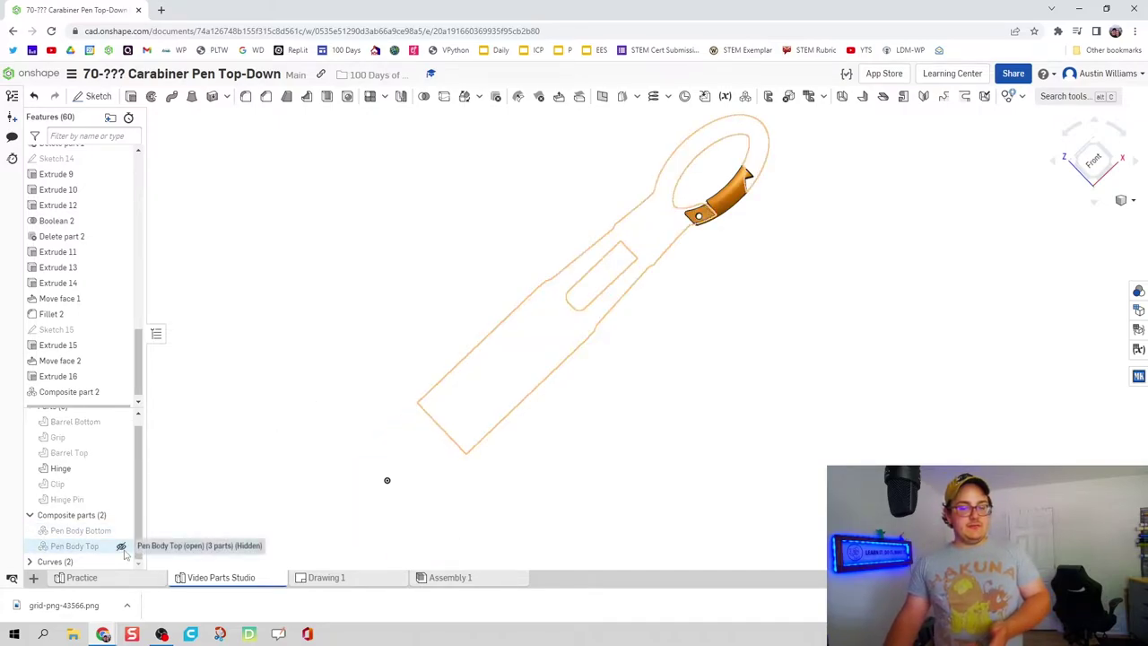
left_click(121, 468)
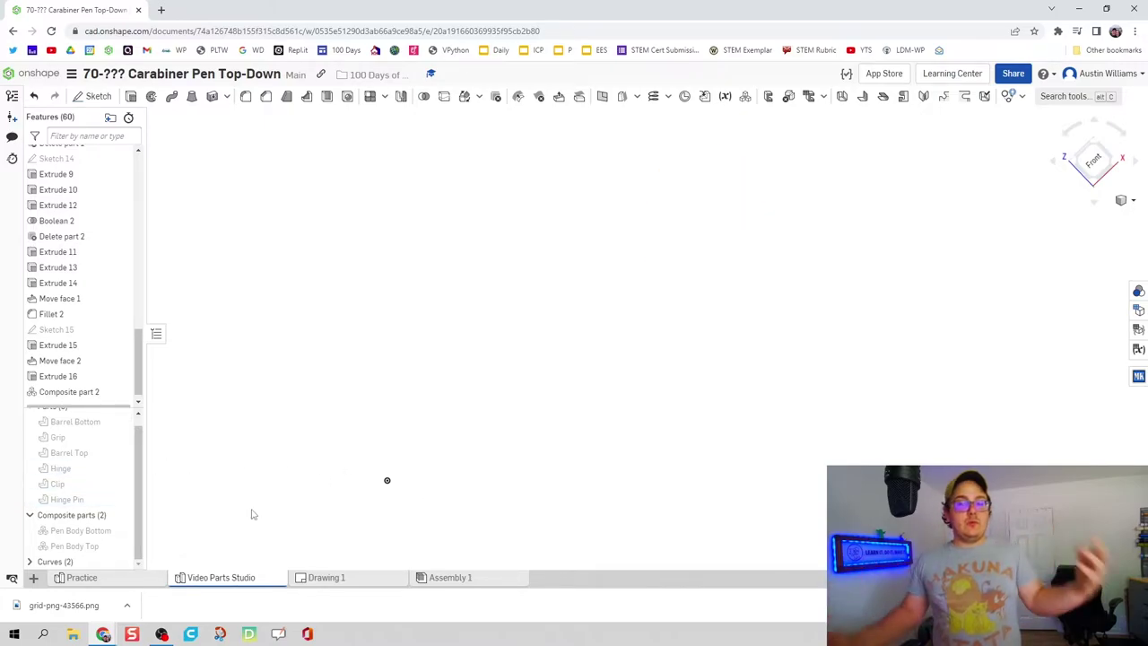
left_click(120, 530)
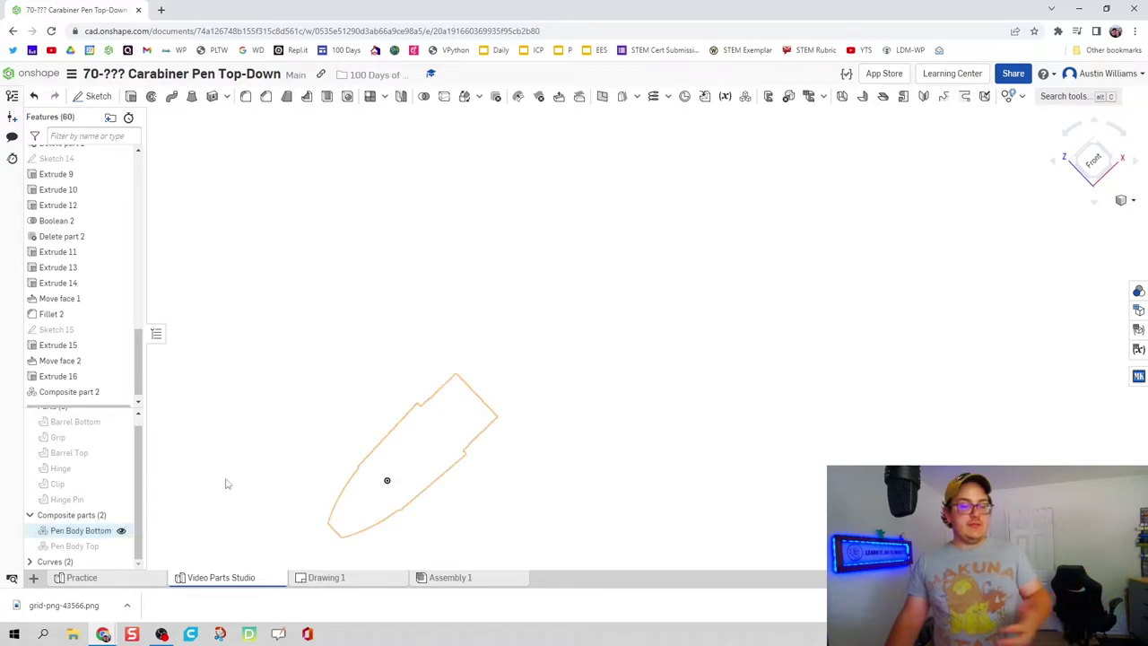
scroll(529, 395, "up", 6)
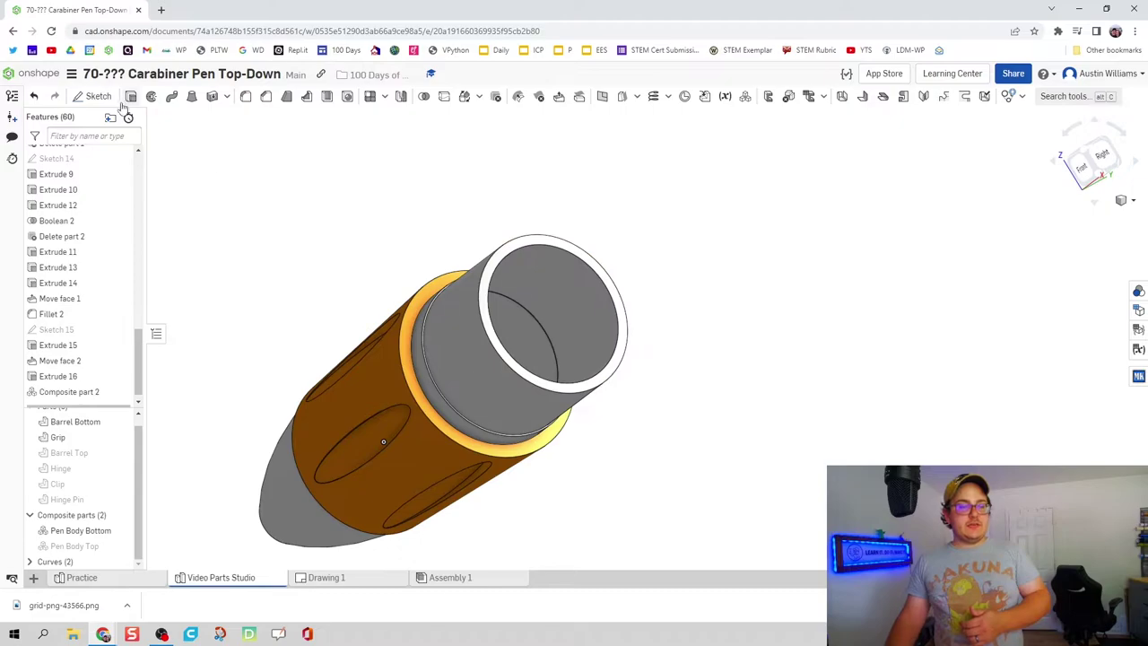
Start a sketch on the lower body's end face and view it normal.
left_click(92, 96)
left_click(517, 244)
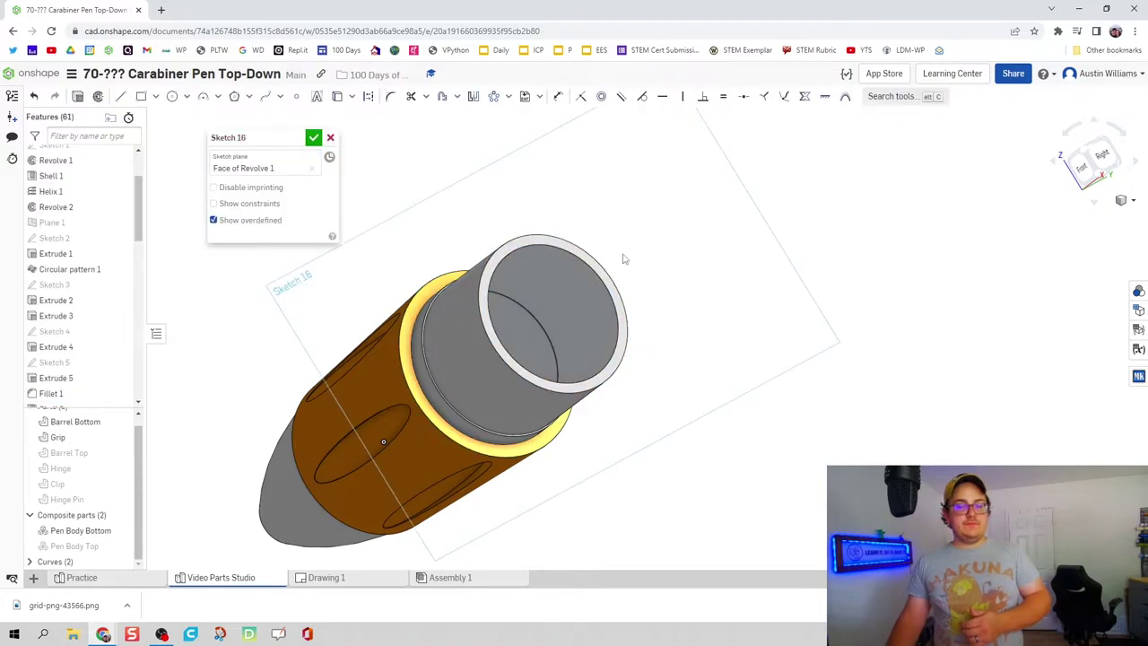
right_click(612, 262)
left_click(669, 385)
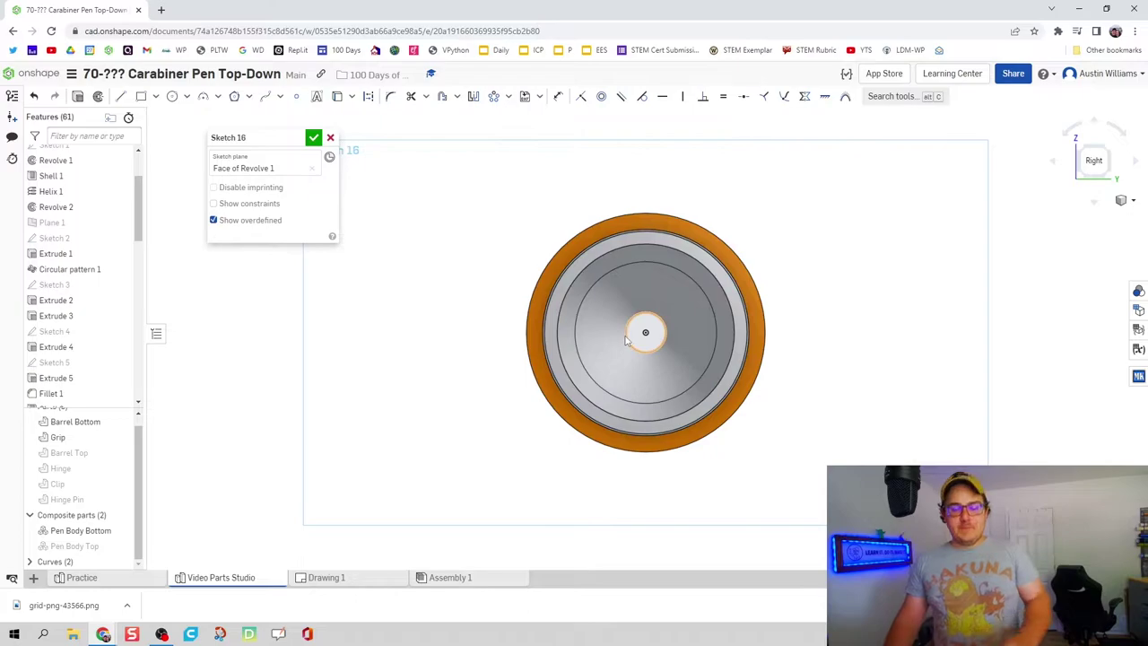
scroll(641, 333, "up", 3)
scroll(691, 335, "down", 1)
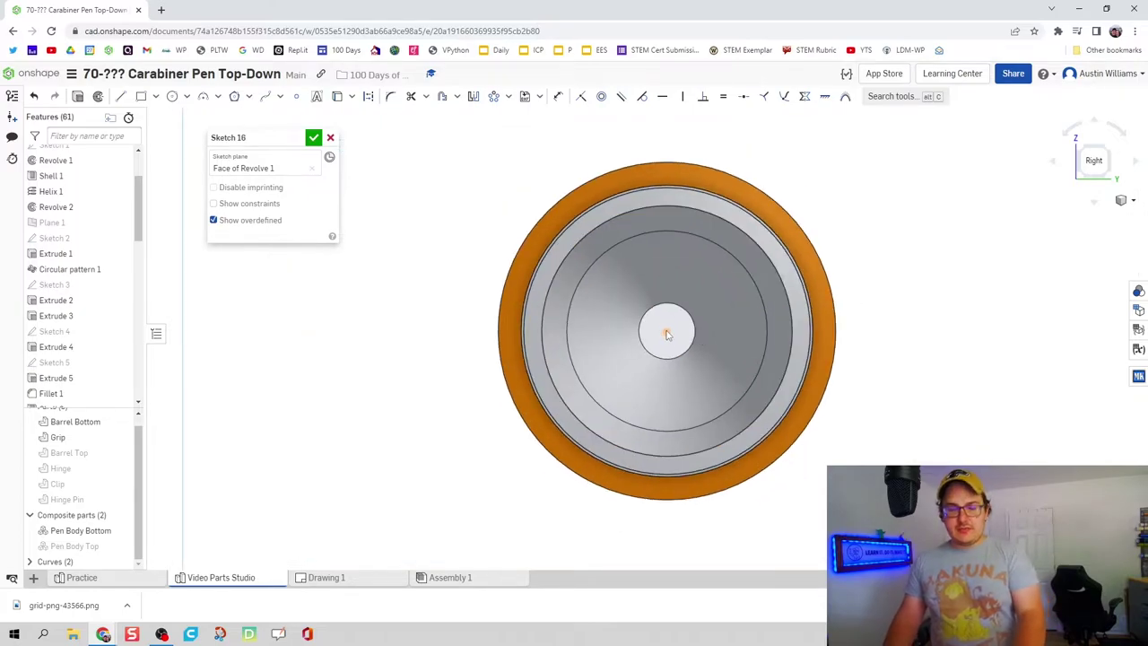
Draw a centred circle with a 0.545 diameter, then hide Pen Body Bottom.
key("c")
left_click(673, 328)
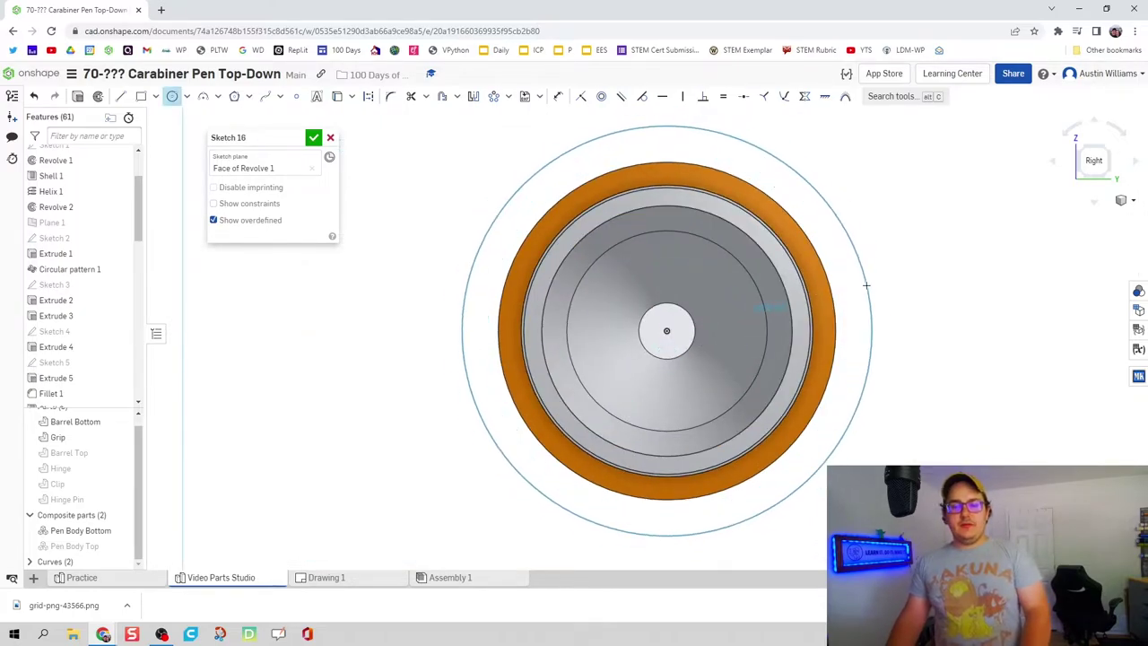
left_click(865, 285)
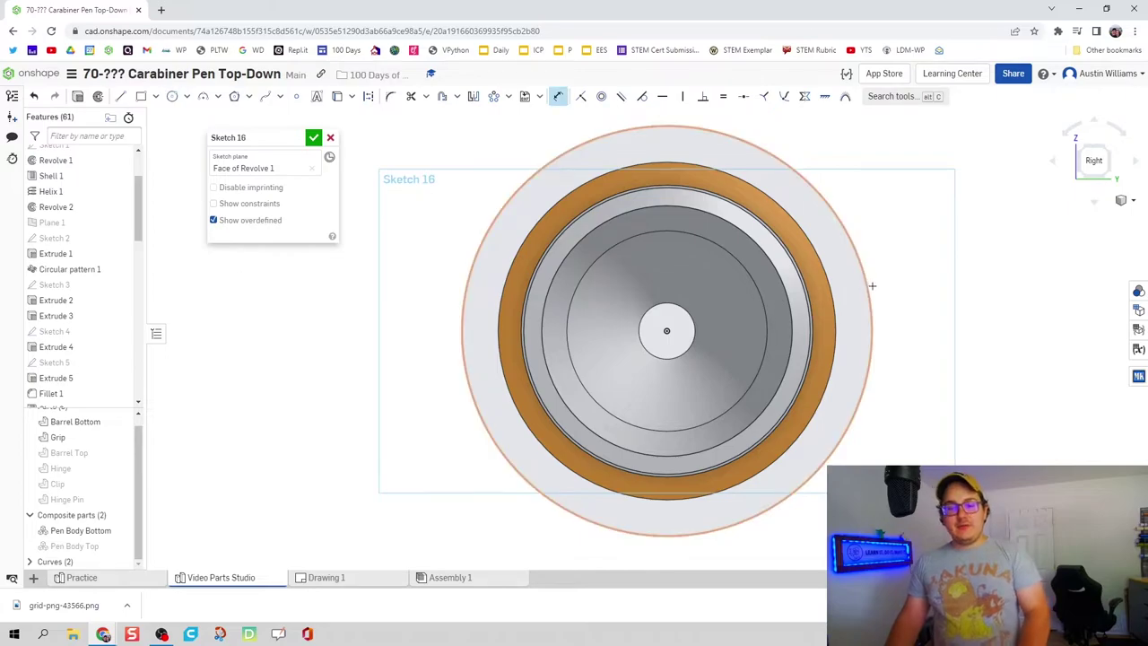
key("d")
left_click(867, 284)
left_click(899, 273)
type("0")
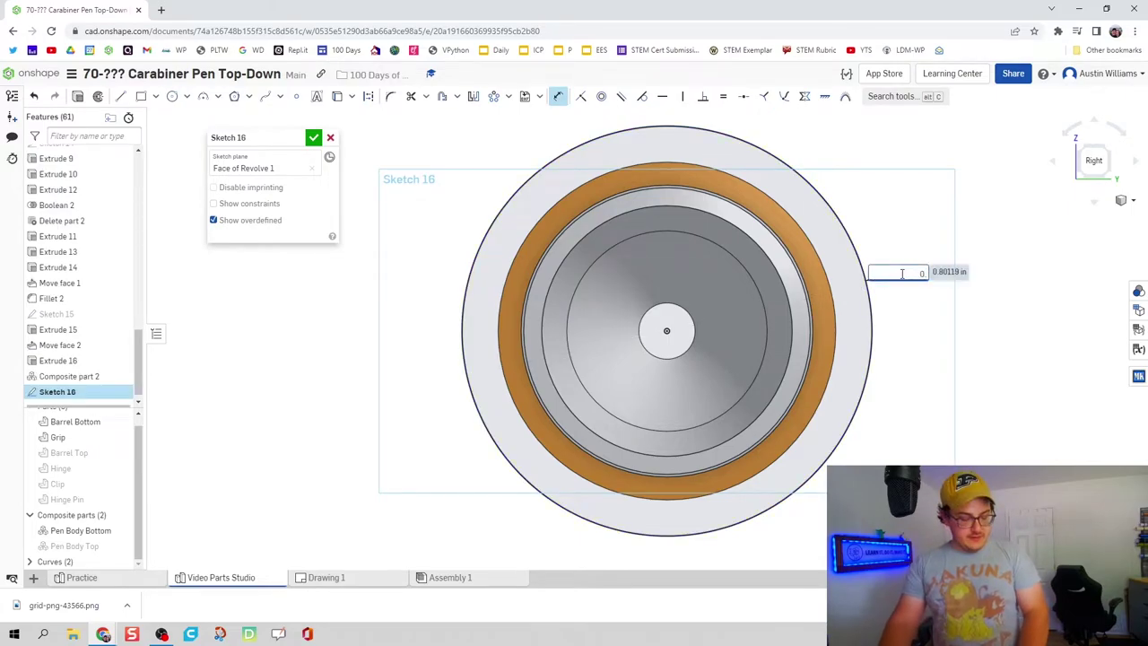
type(".545")
key("Return")
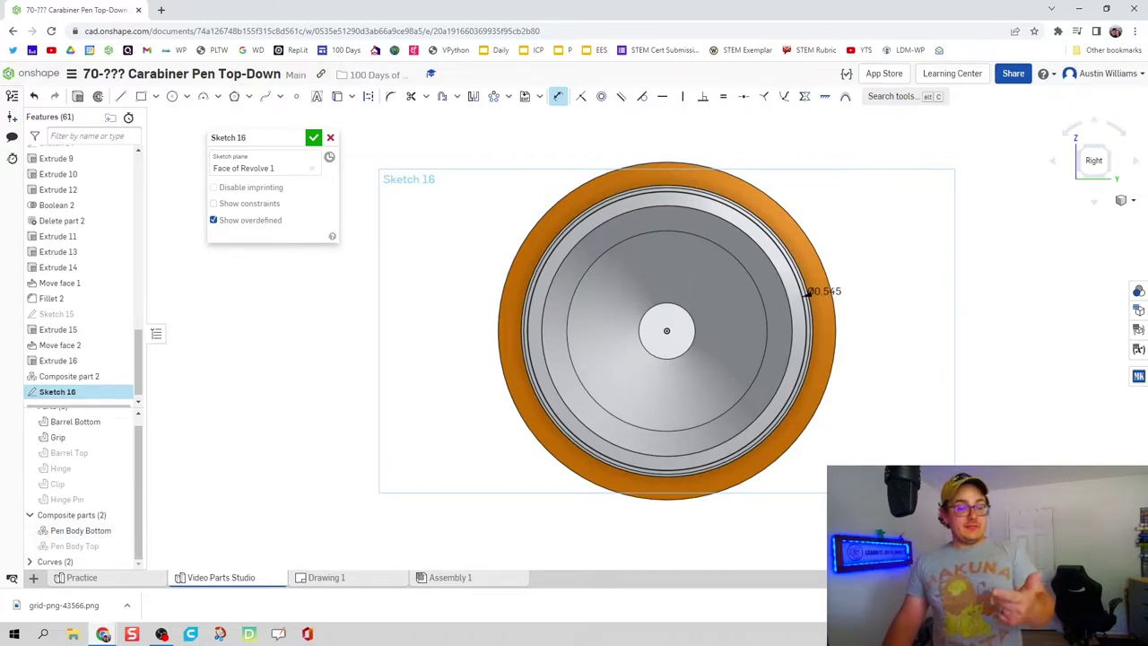
left_click(122, 530)
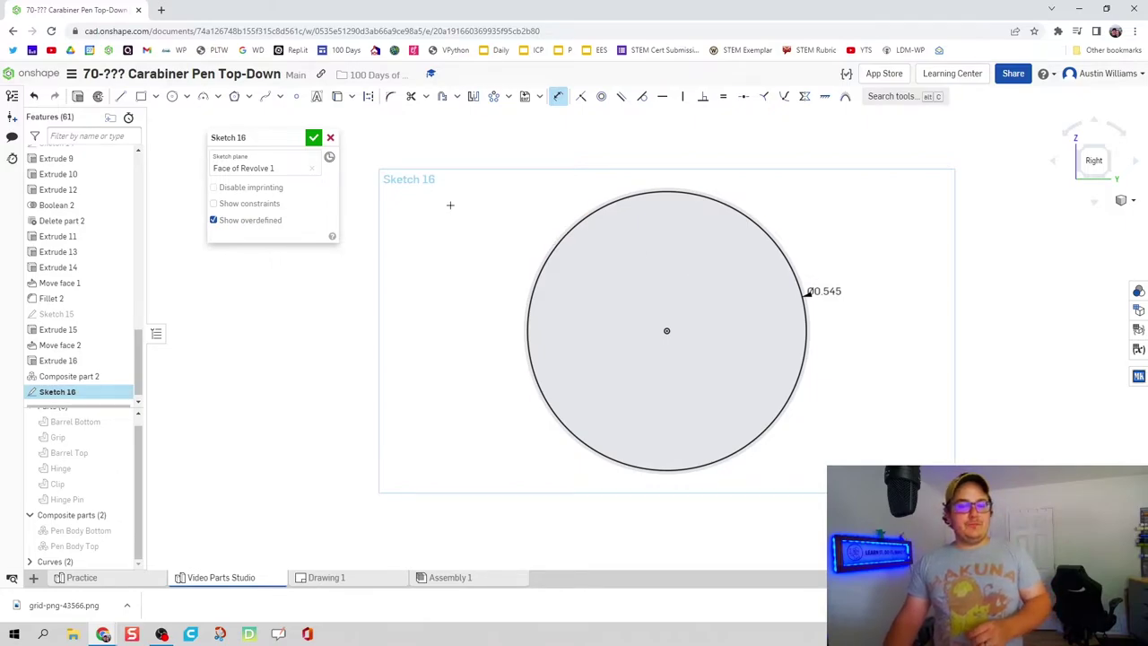
Draw two lines forming a V notch from the circle's top edge, then raise its vertex.
left_click(120, 96)
scroll(693, 137, "up", 1)
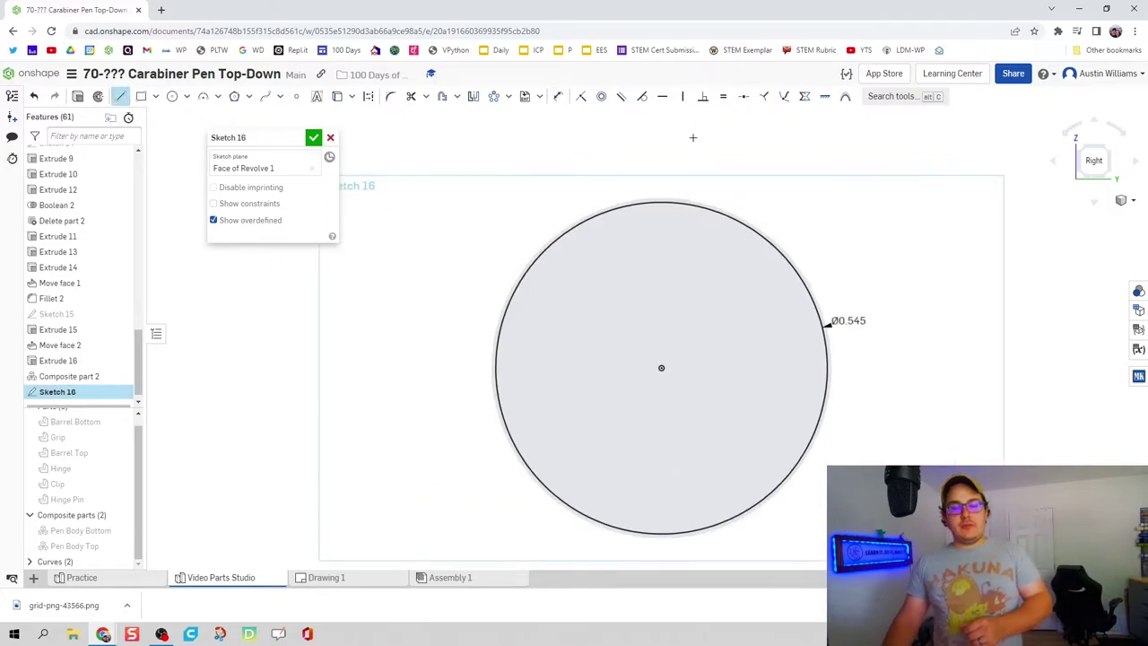
middle_click_drag(654, 211, 633, 148)
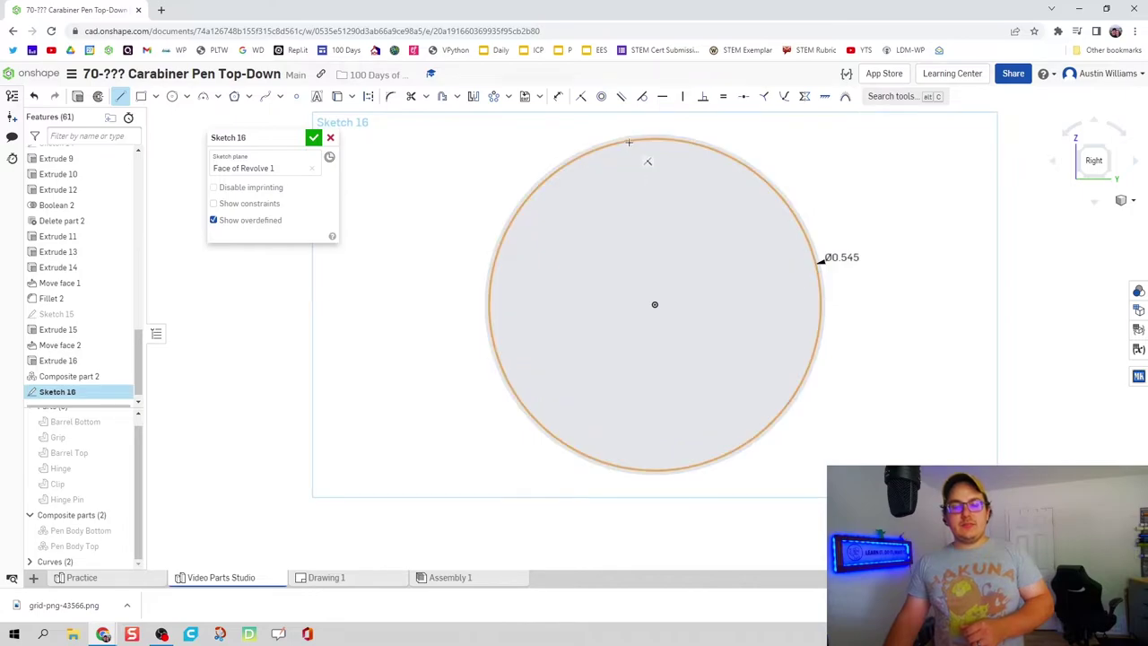
left_click(629, 142)
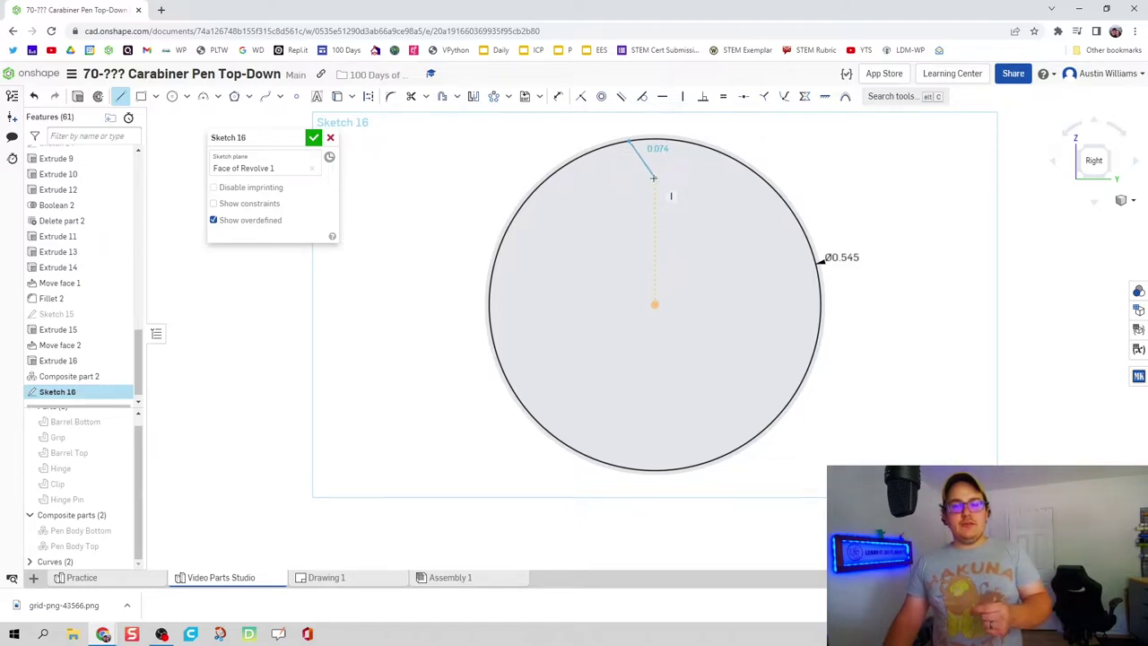
left_click(654, 177)
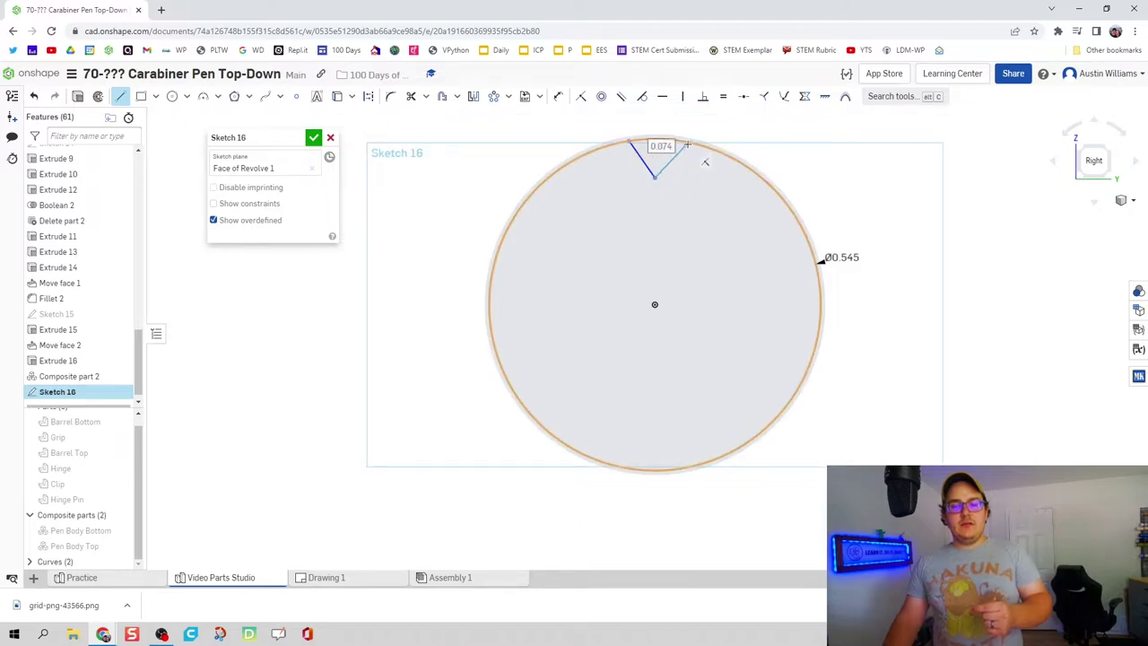
left_click(687, 144)
scroll(655, 177, "up", 5)
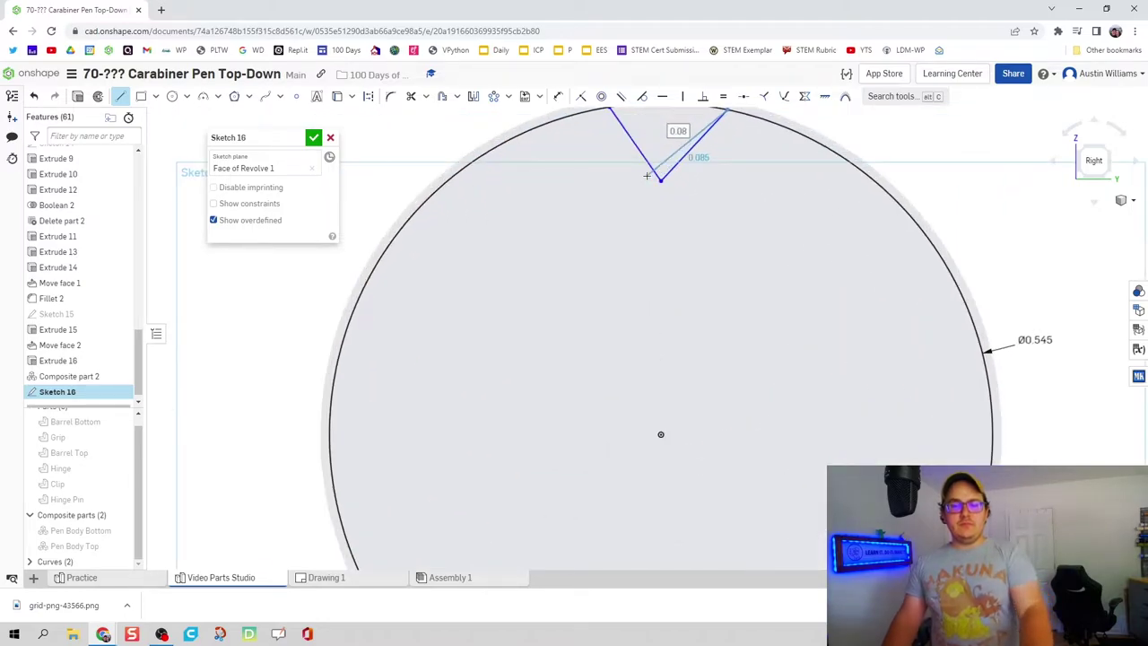
key("Escape")
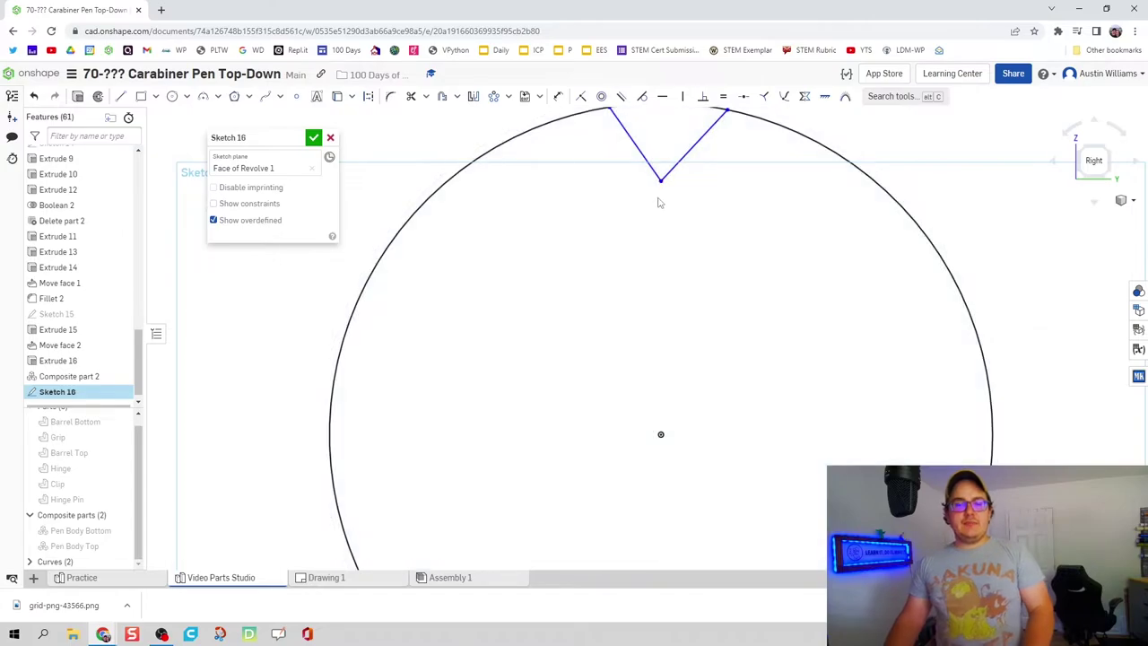
mouse_move(657, 203)
left_mouse_down()
mouse_move(656, 240)
mouse_move(654, 161)
mouse_move(655, 183)
left_mouse_up()
Make both V lines equal and dimension one side to 0.035.
key("f")
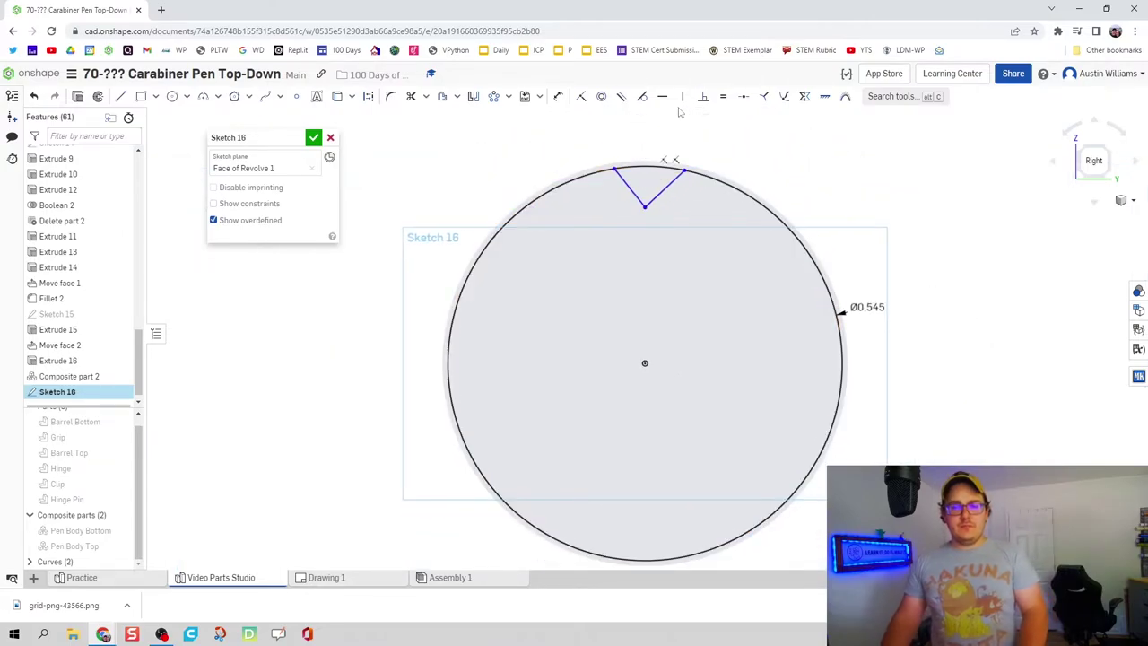
left_click(723, 95)
left_click(664, 190)
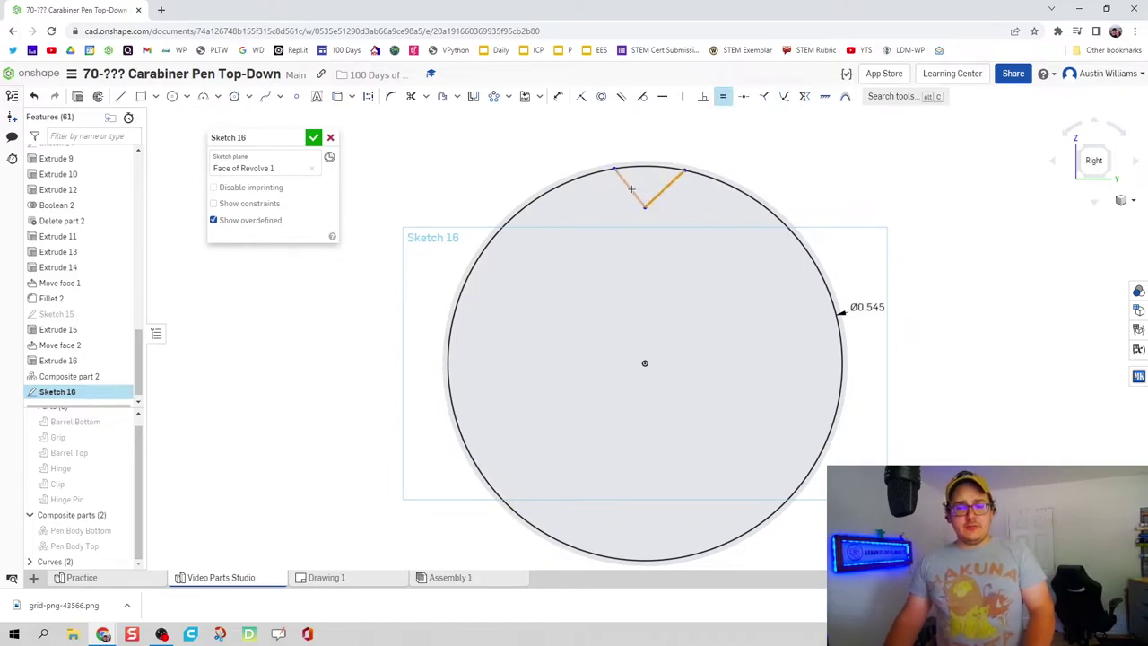
left_click(631, 188)
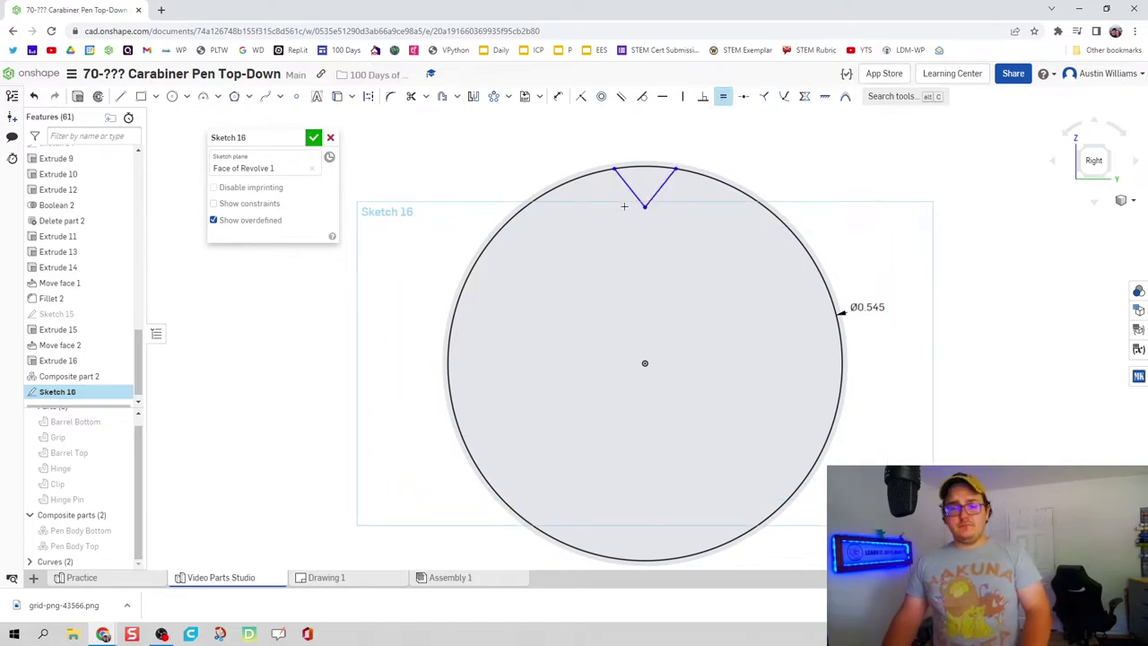
key("u")
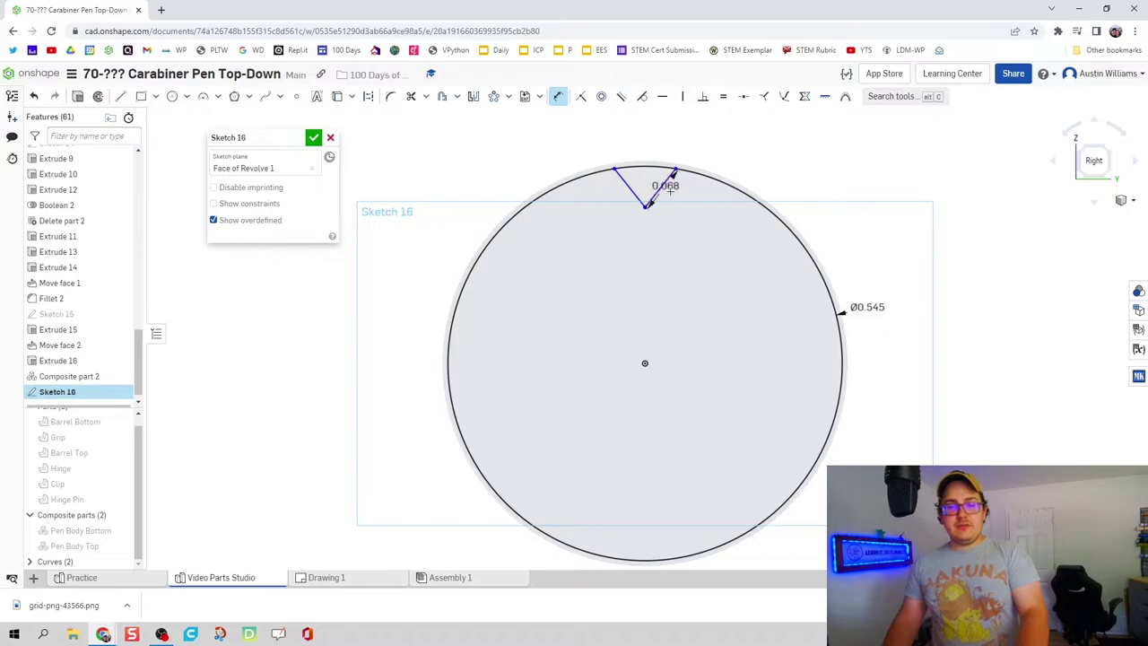
left_click(679, 220)
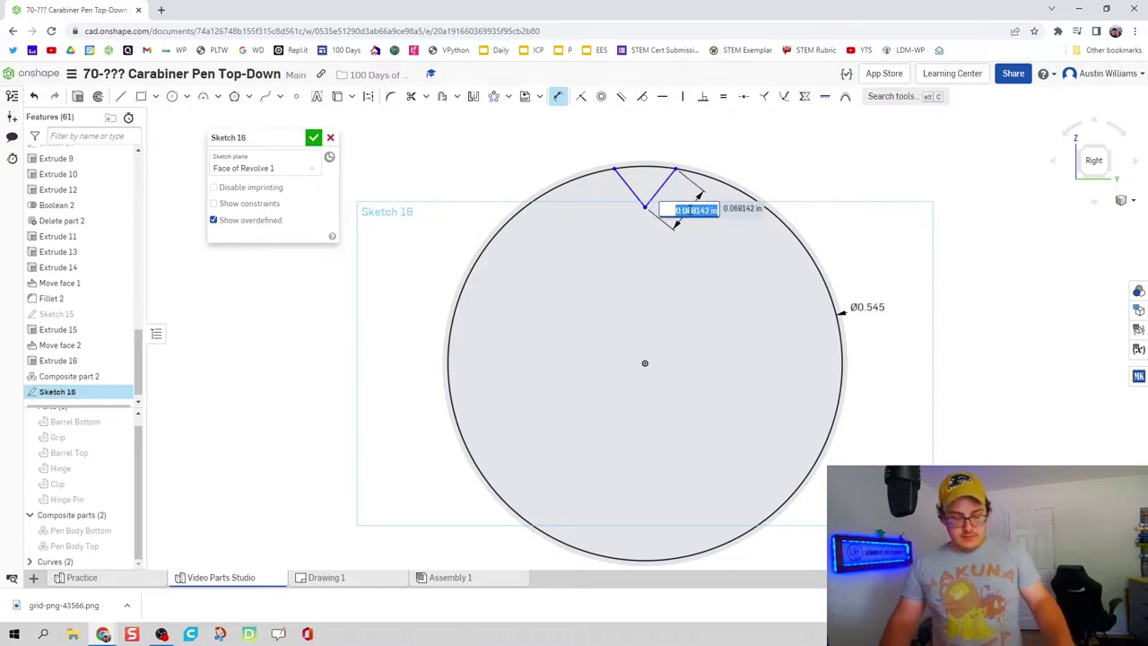
type("0.035")
key("Return")
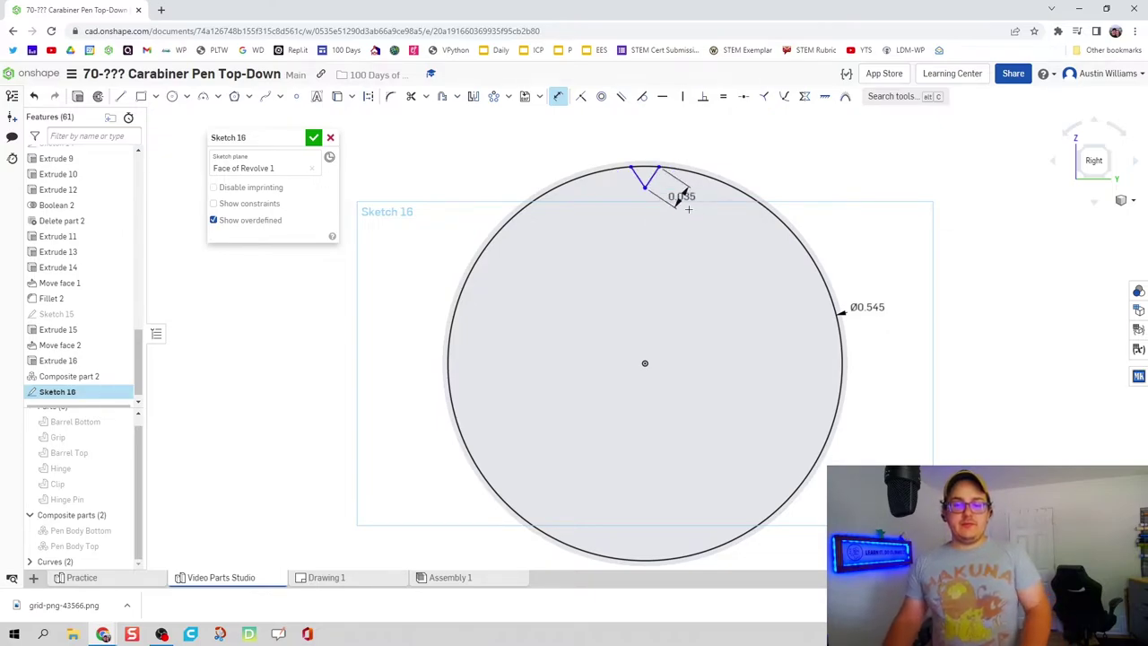
Dimension the angle between the two V lines to 90°.
scroll(615, 154, "down", 3)
scroll(617, 152, "down", 3)
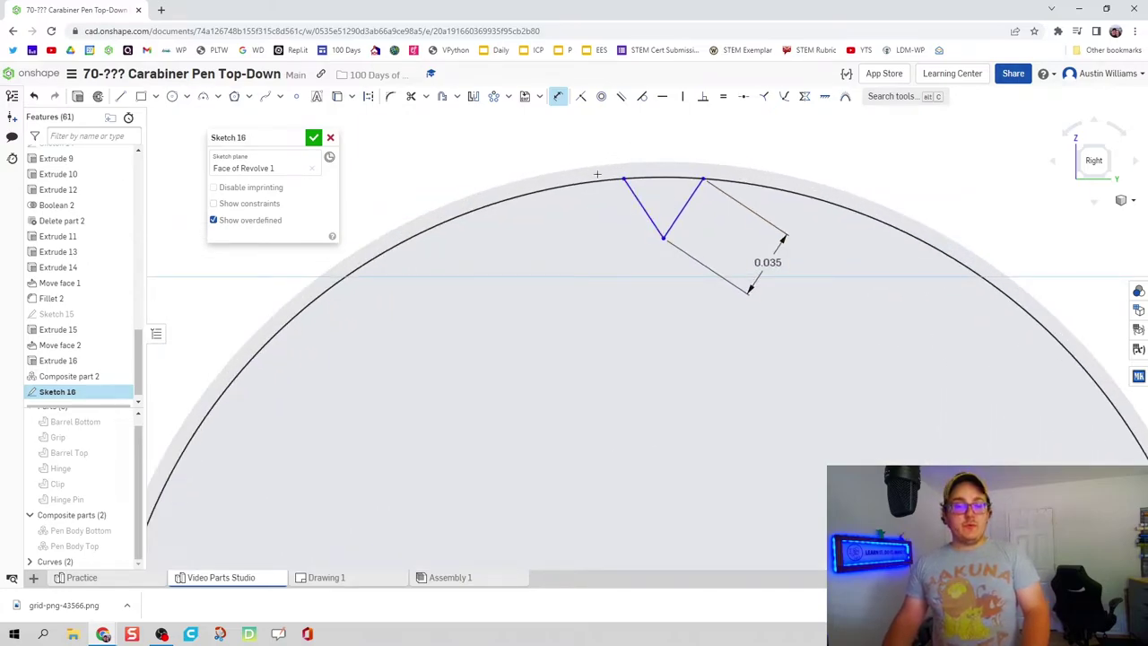
left_click(684, 211)
left_click(645, 210)
left_click(671, 140)
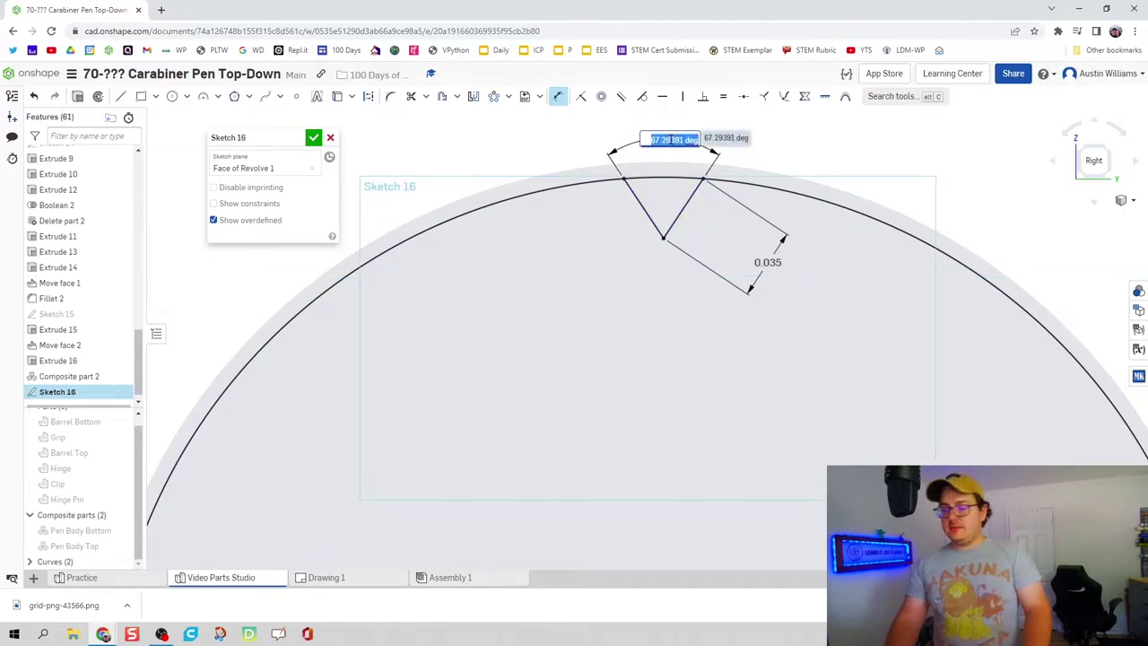
type("90")
key("Return")
scroll(709, 242, "down", 3)
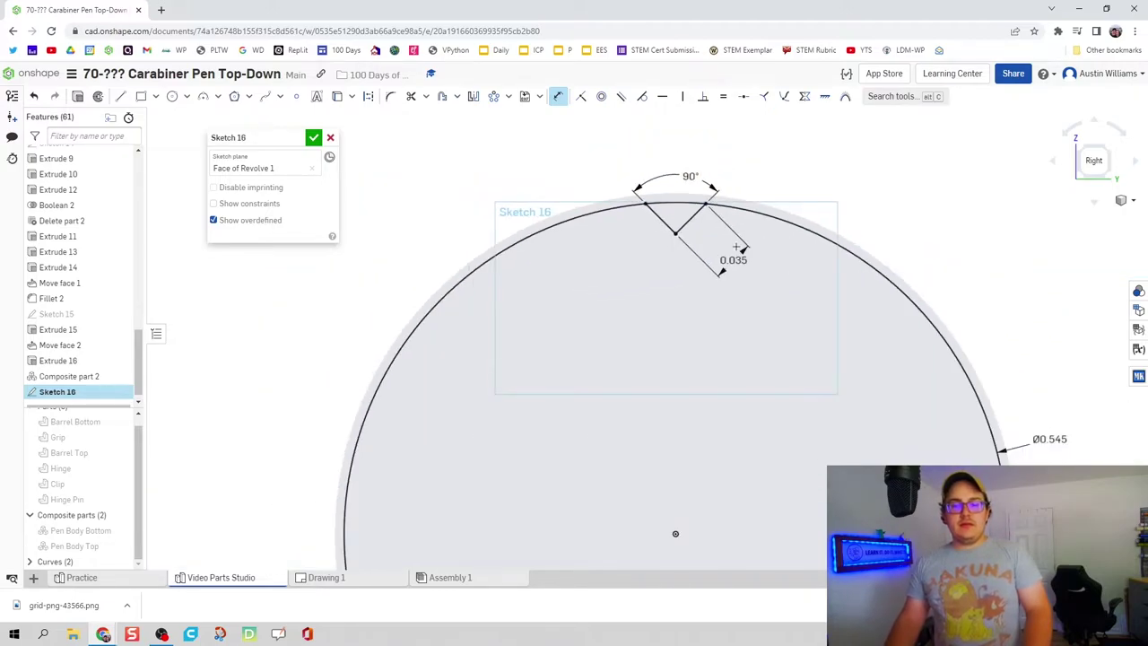
scroll(731, 240, "down", 4)
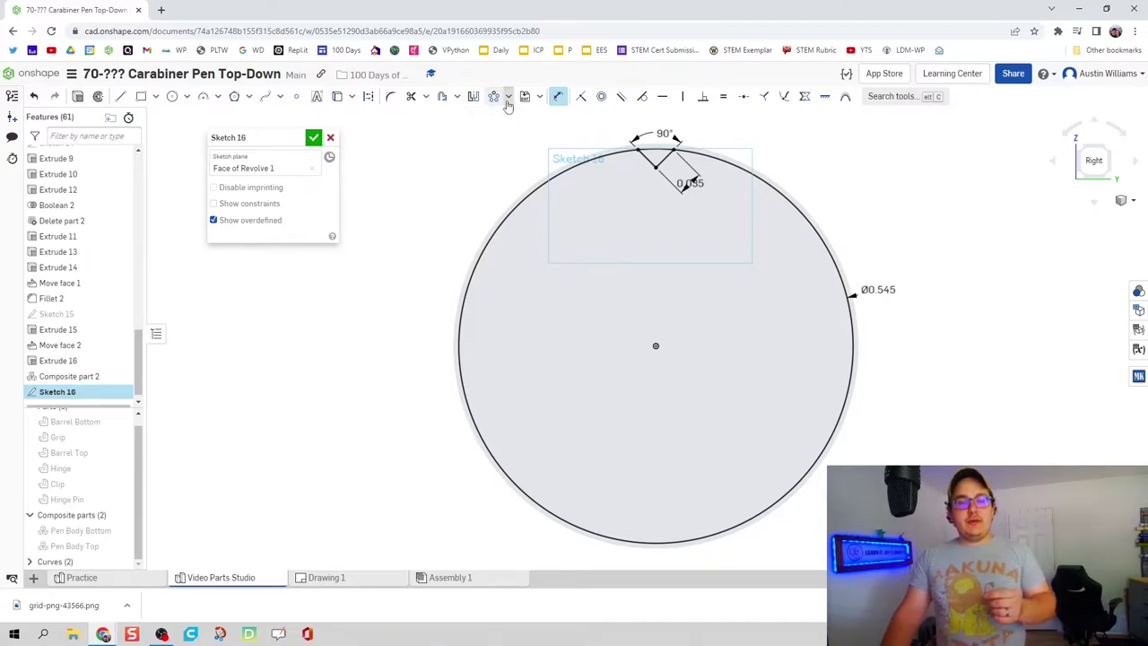
Circular-pattern the V notch lines with 4 instances around the 0.545 circle.
left_click(508, 101)
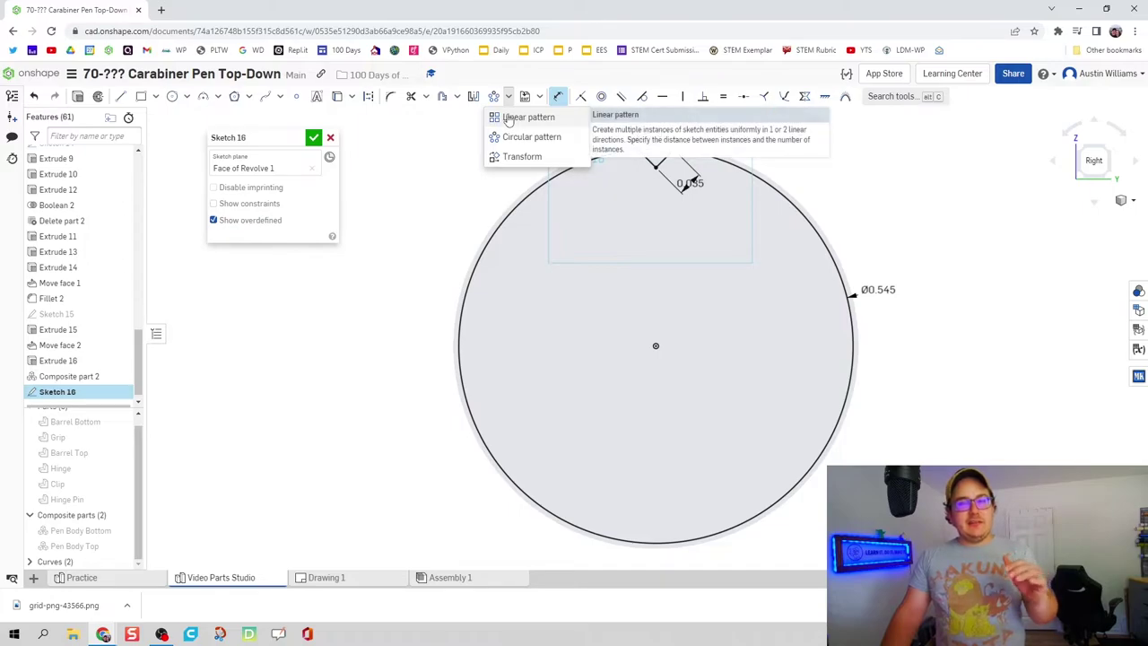
left_click(507, 137)
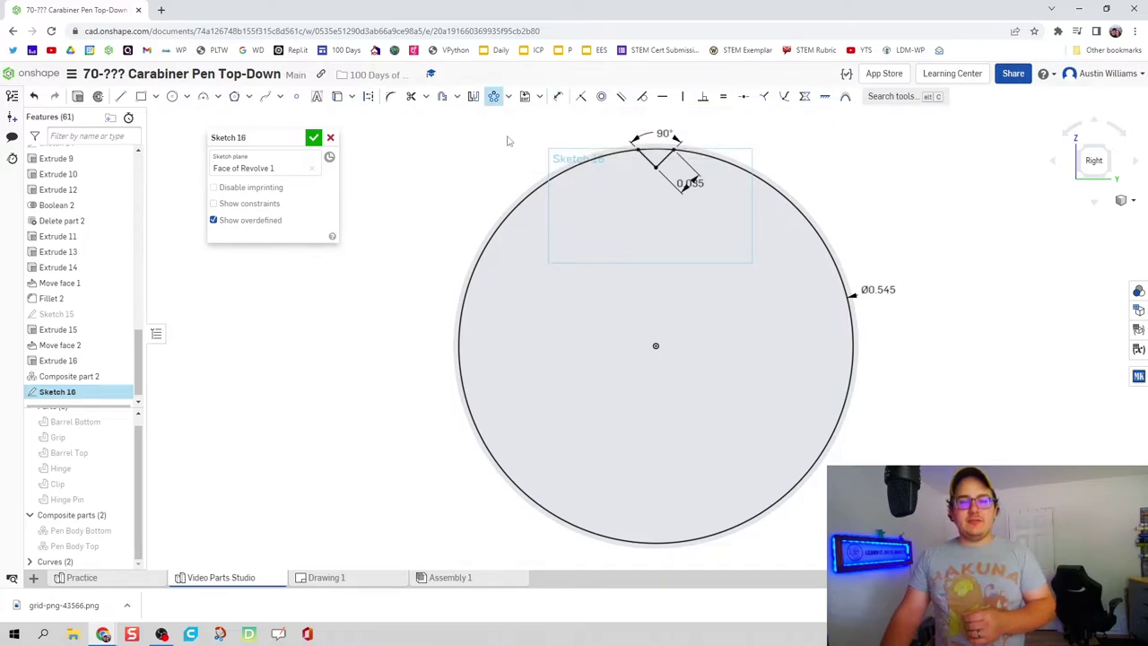
left_click(647, 160)
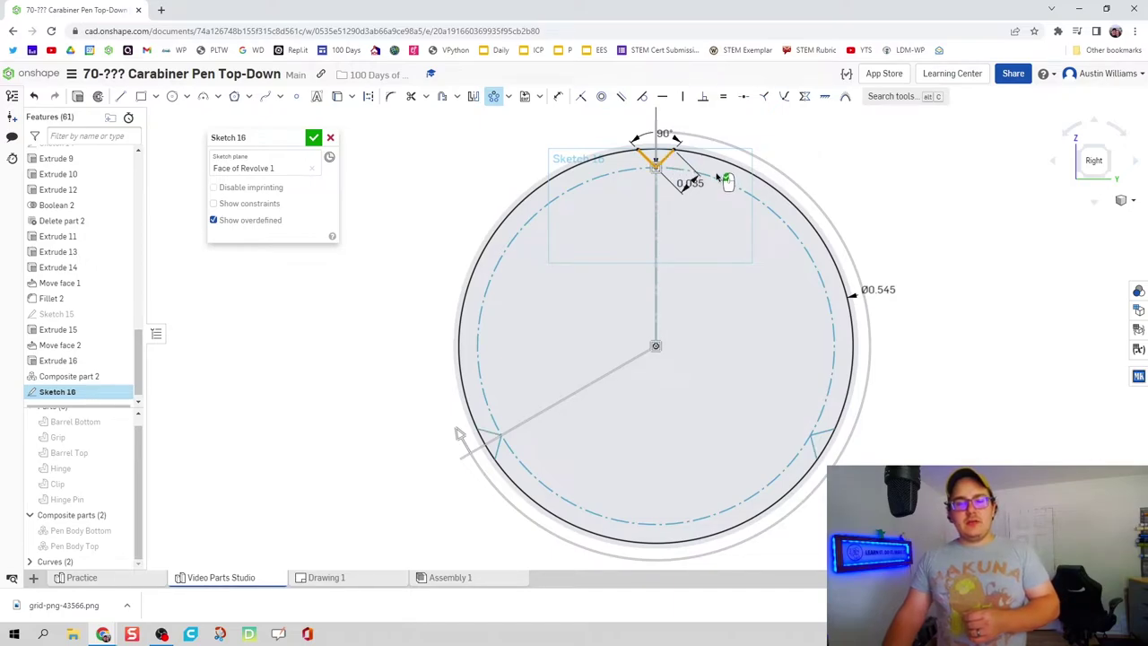
scroll(684, 269, "down", 1)
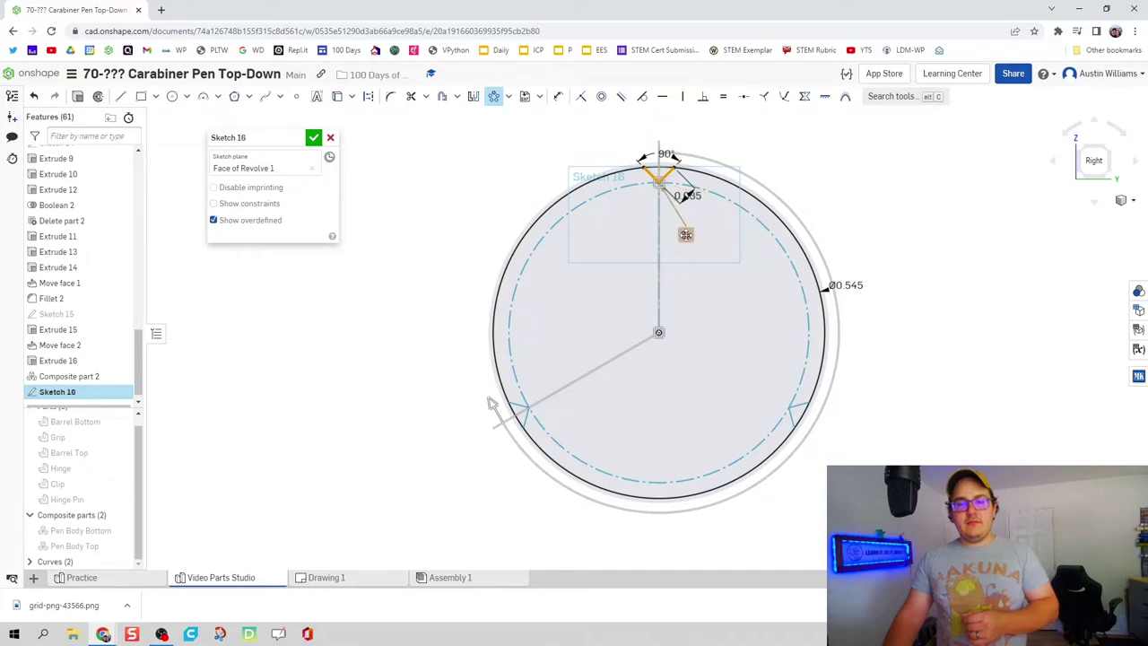
left_click(686, 235)
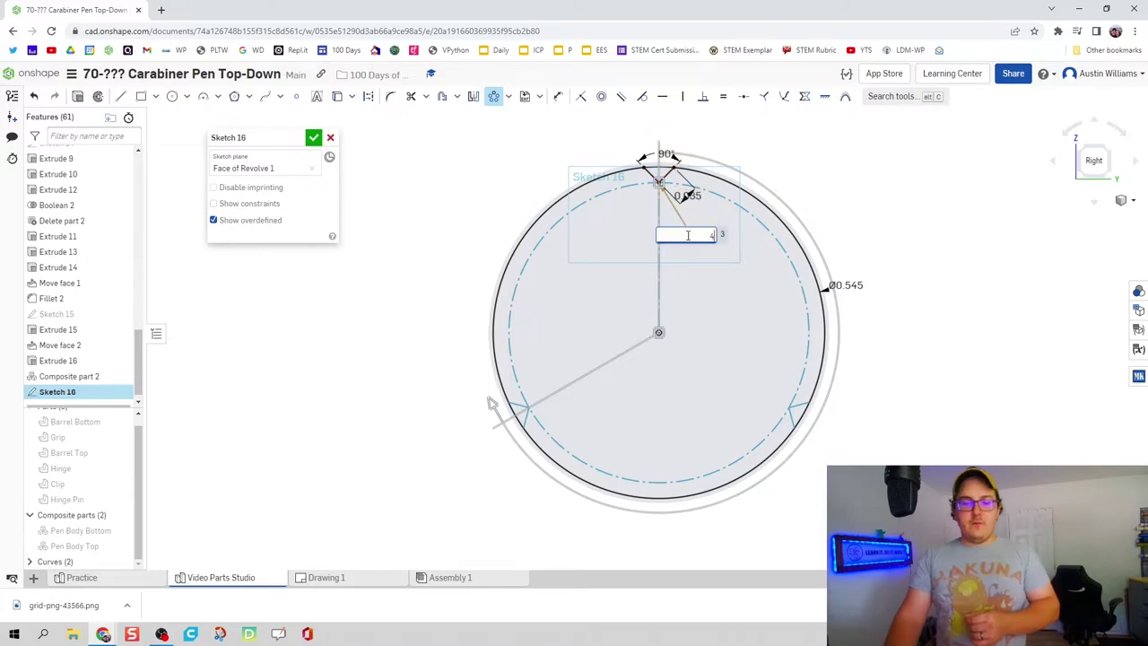
type("4")
key("Return")
scroll(758, 171, "up", 3)
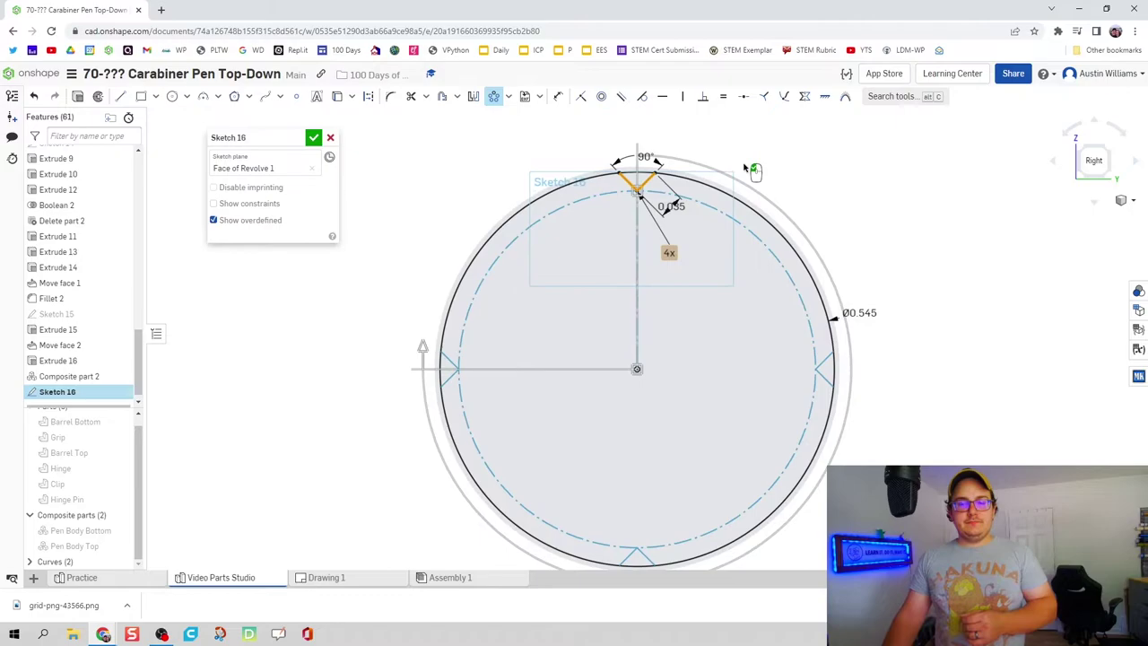
scroll(758, 166, "down", 5)
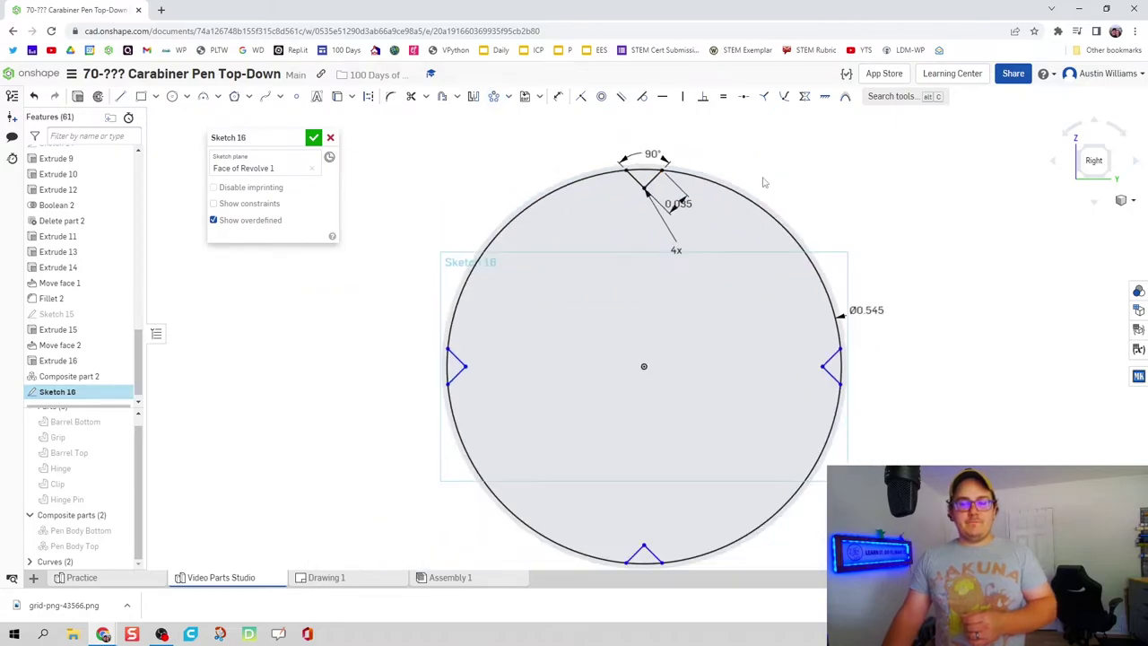
scroll(794, 162, "down", 1)
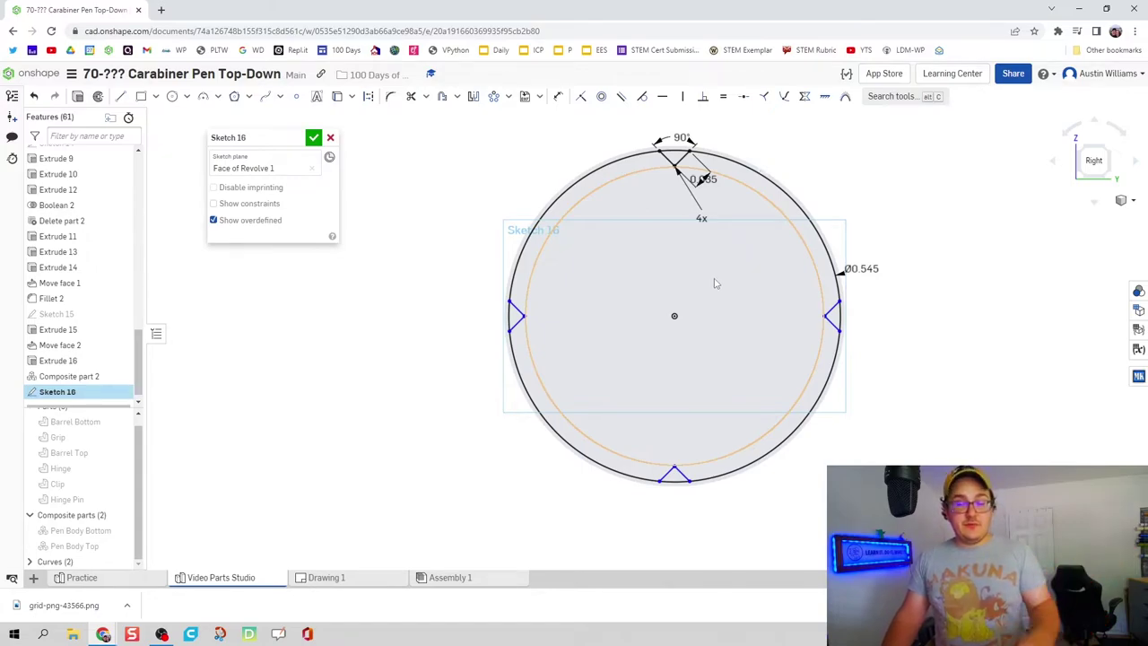
Draw two lines from the sketch centre, one to the right notch and one diagonally up-right.
key("l")
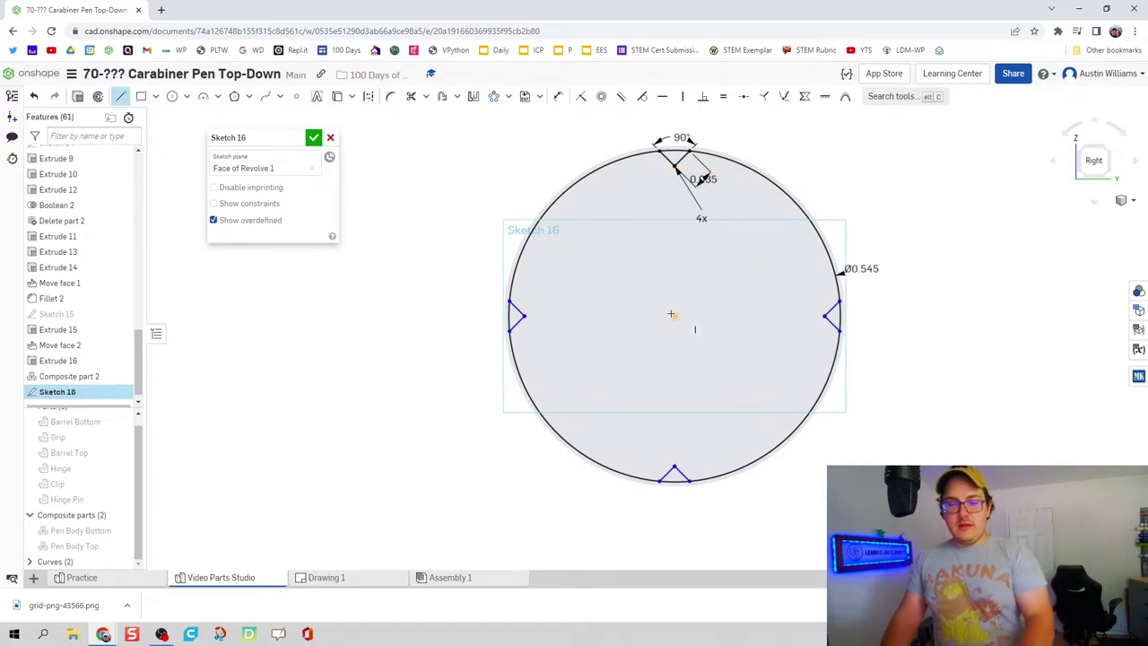
left_click(674, 316)
left_click(821, 315)
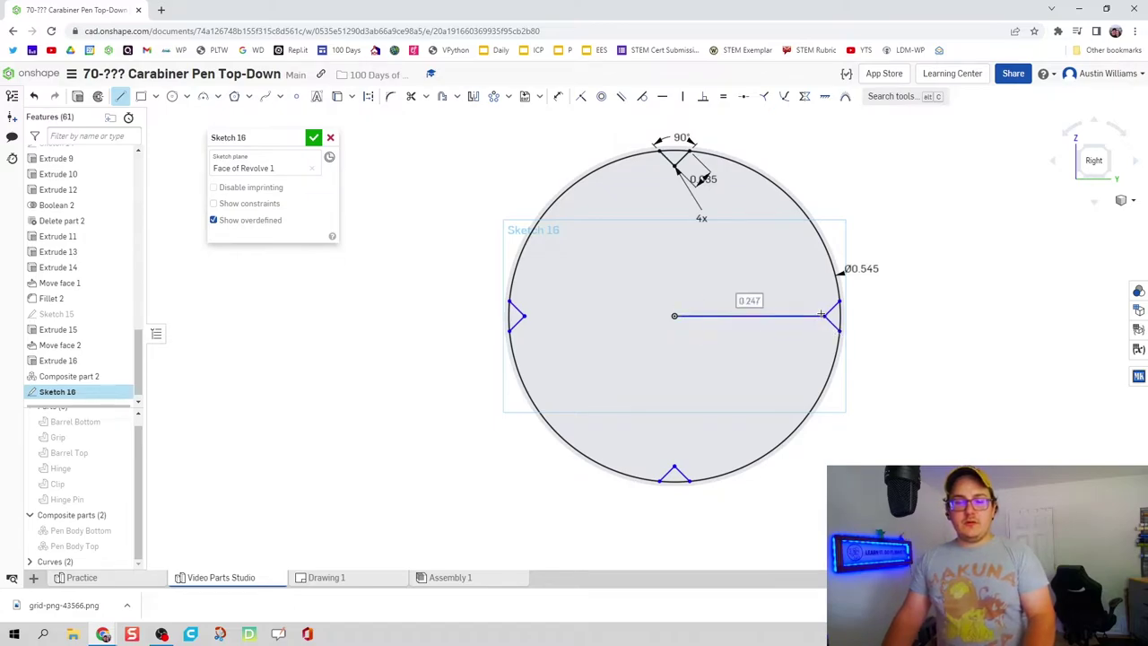
left_click(674, 316)
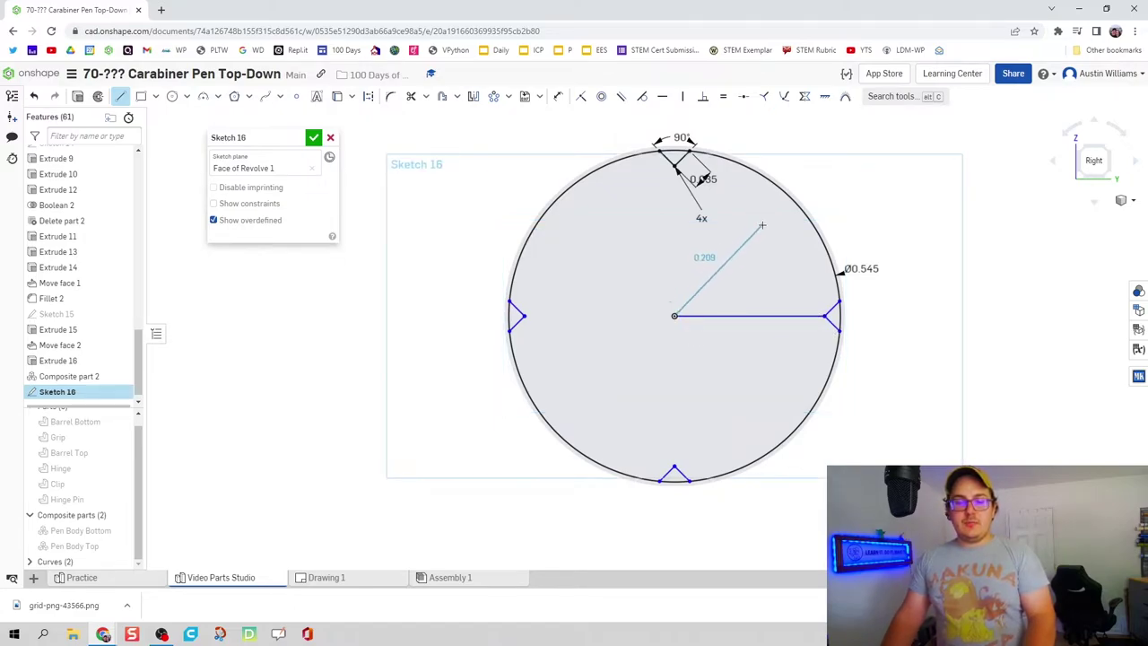
left_click(762, 226)
key("Escape")
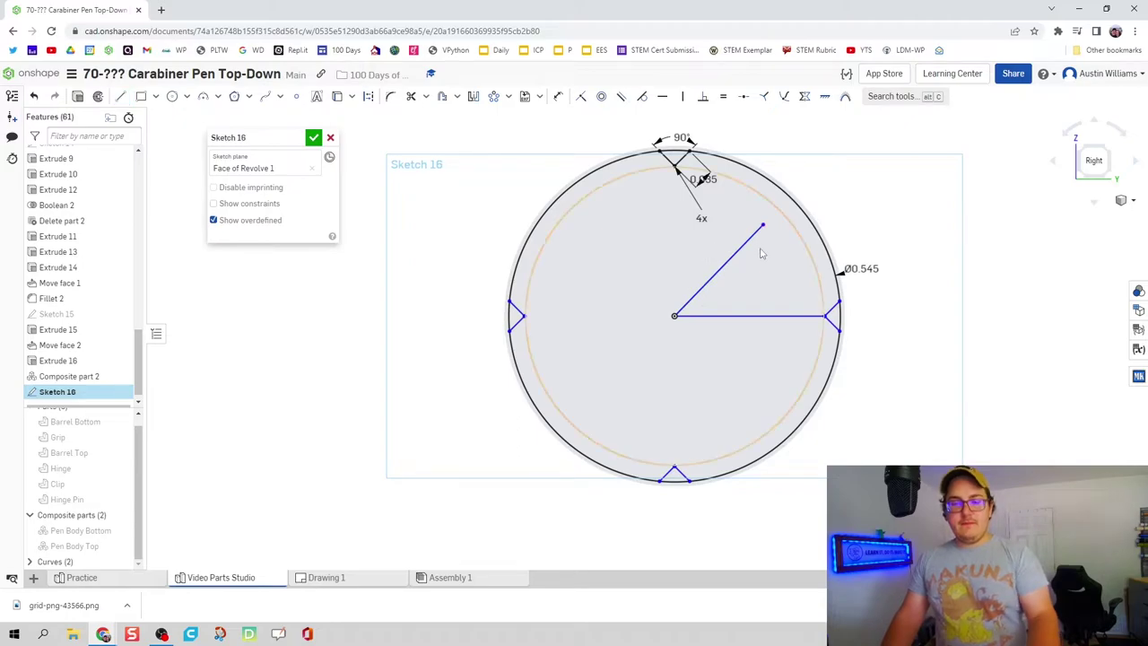
Convert both lines to construction geometry and start a circle at the diagonal line's end.
left_click(743, 246)
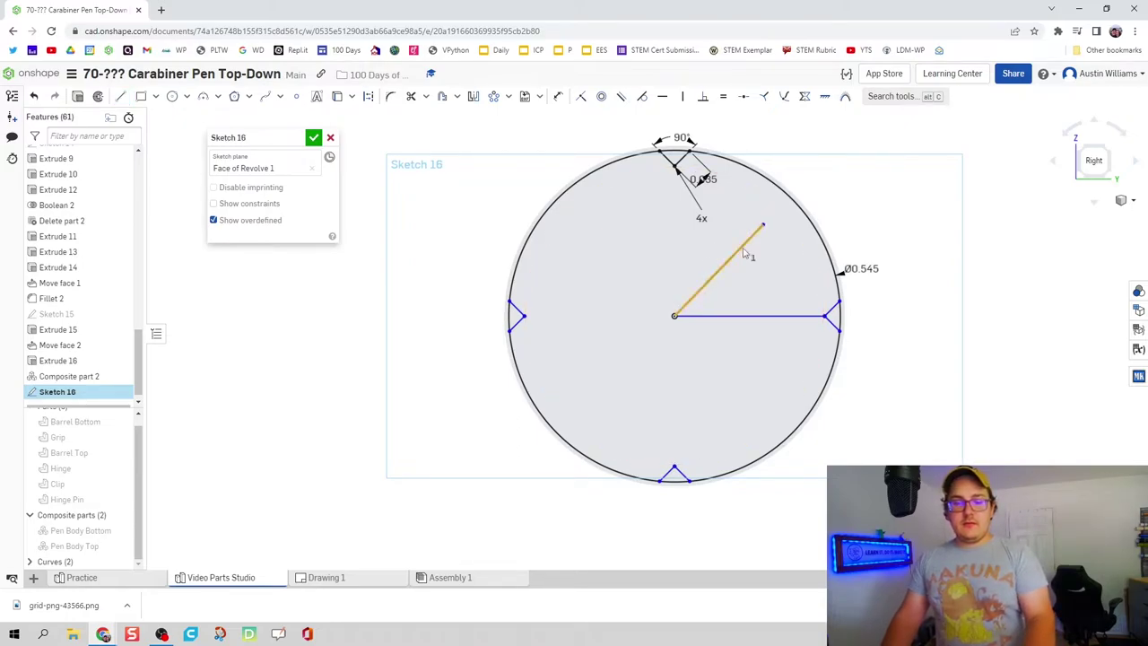
left_click(762, 315)
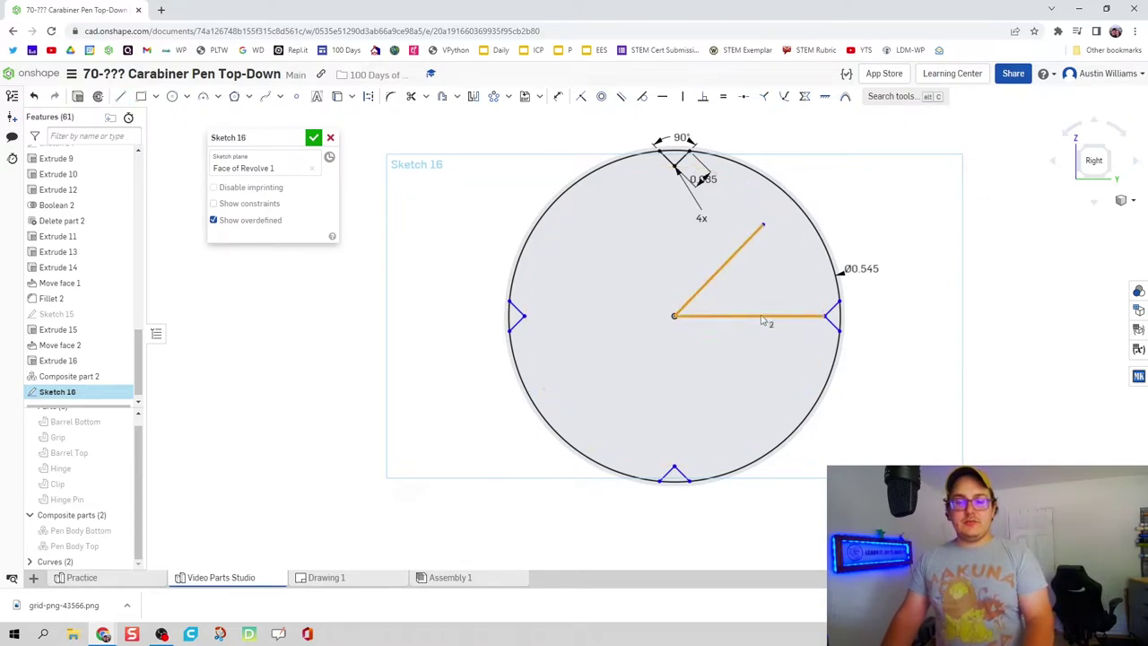
right_click(763, 320)
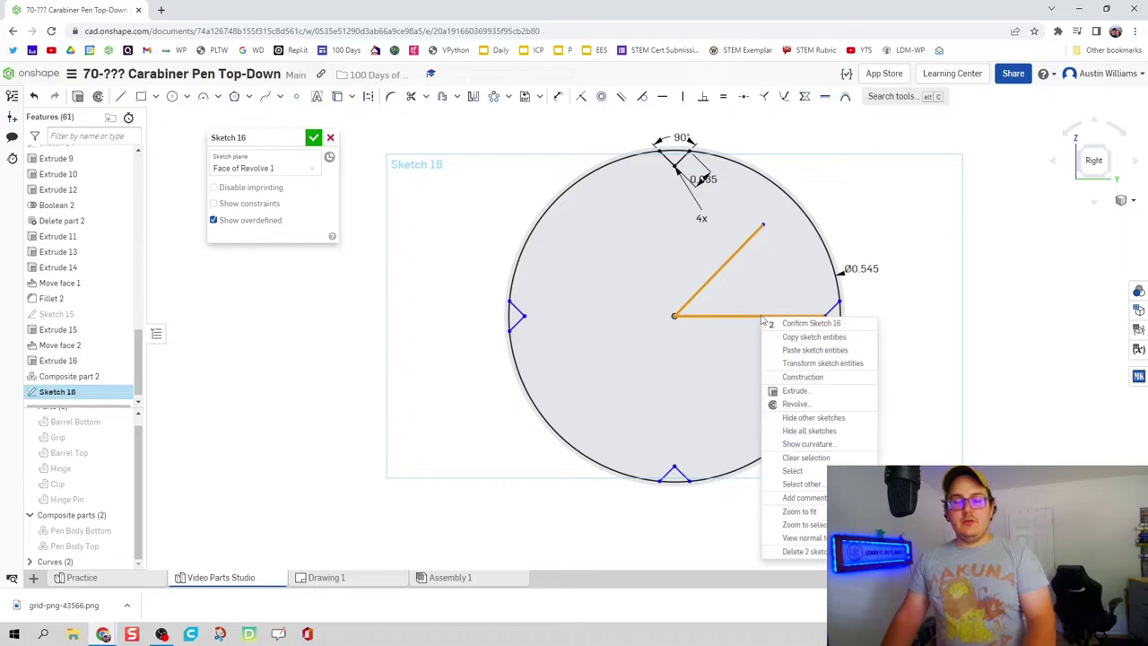
left_click(782, 376)
left_click(970, 328)
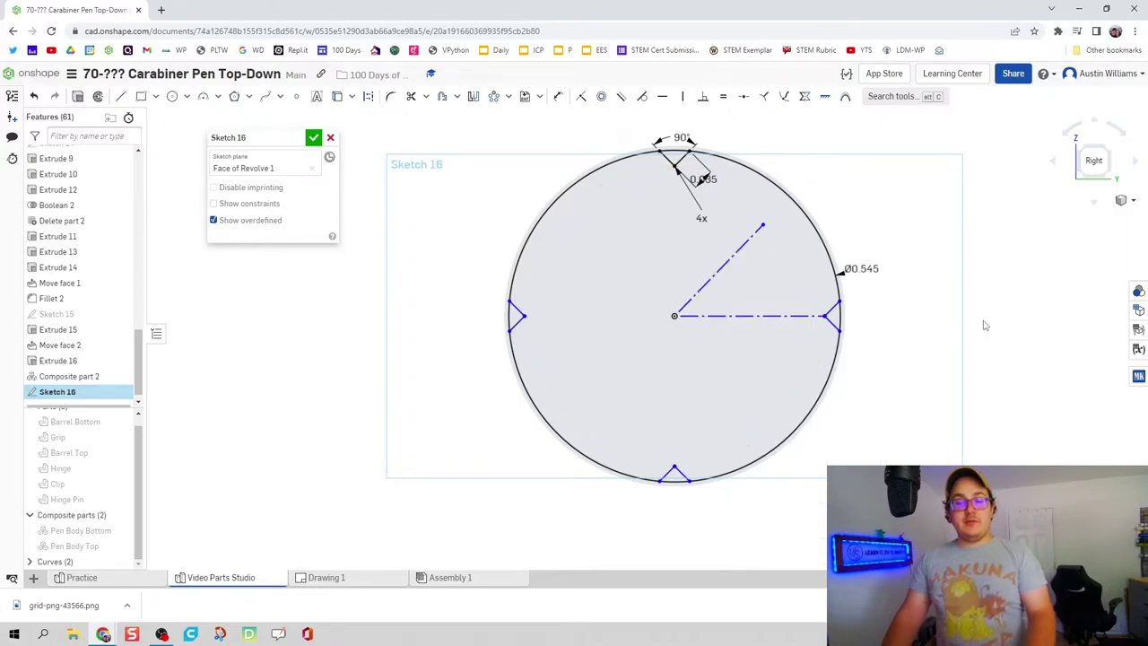
key("c")
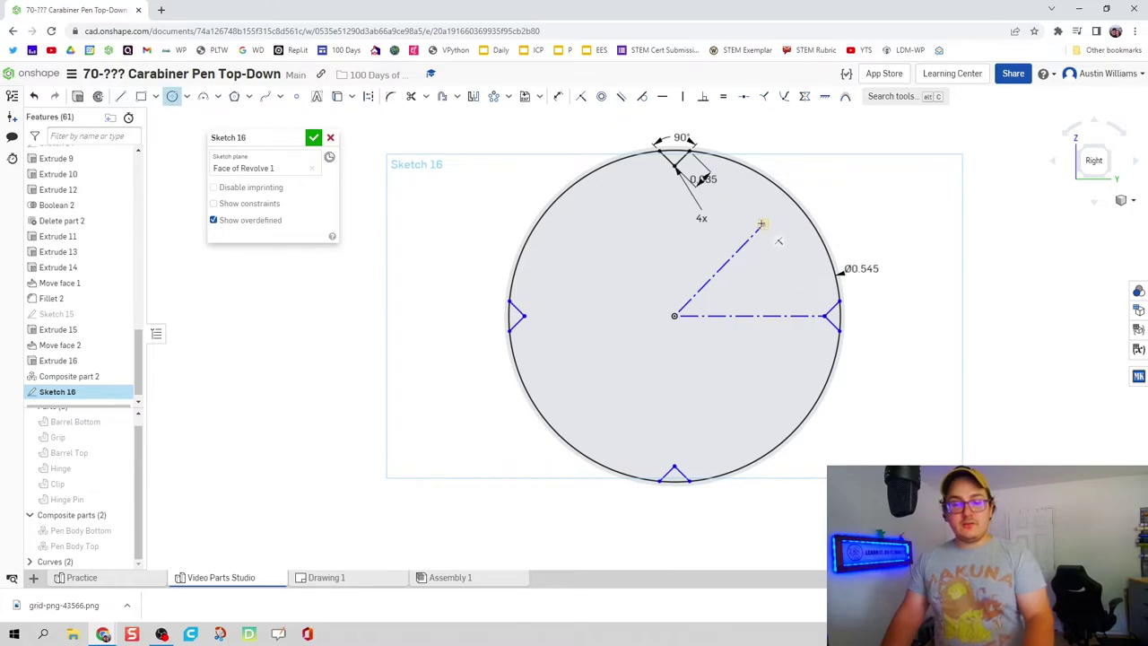
left_click(761, 224)
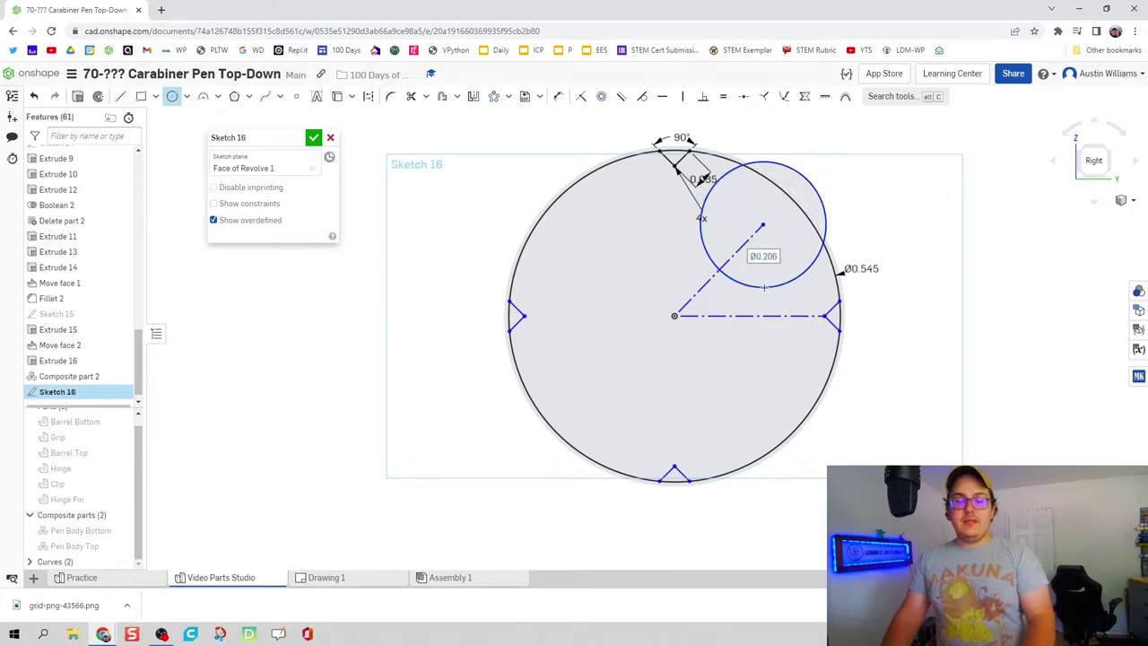
Finish the small circle and dimension its diameter to 0.13.
left_click(763, 287)
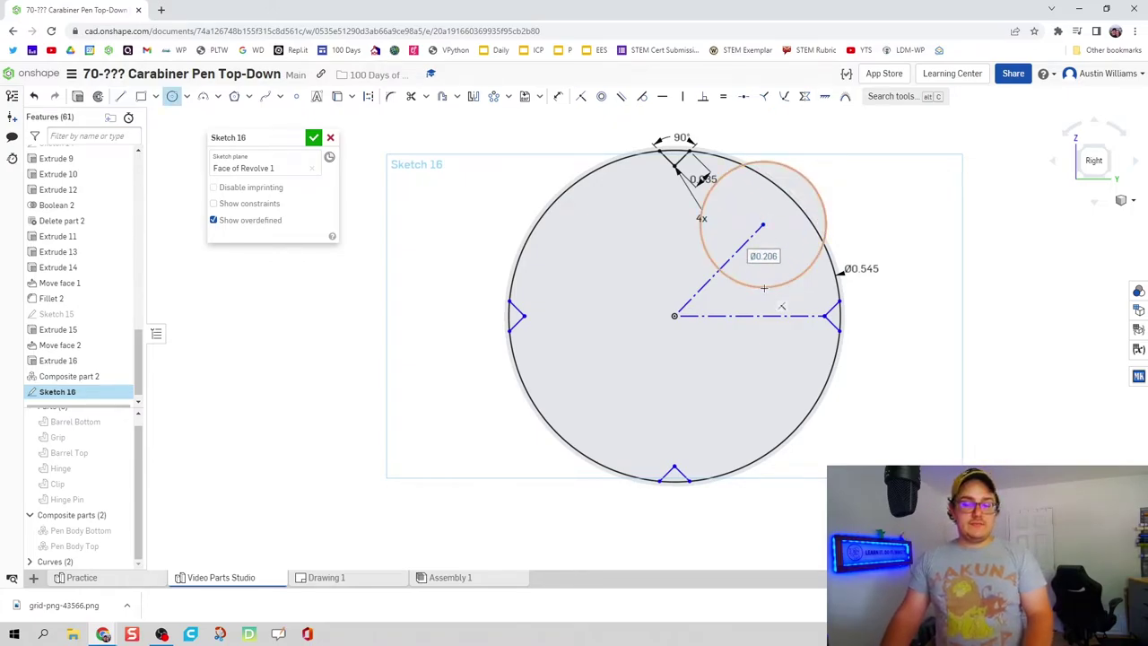
key("d")
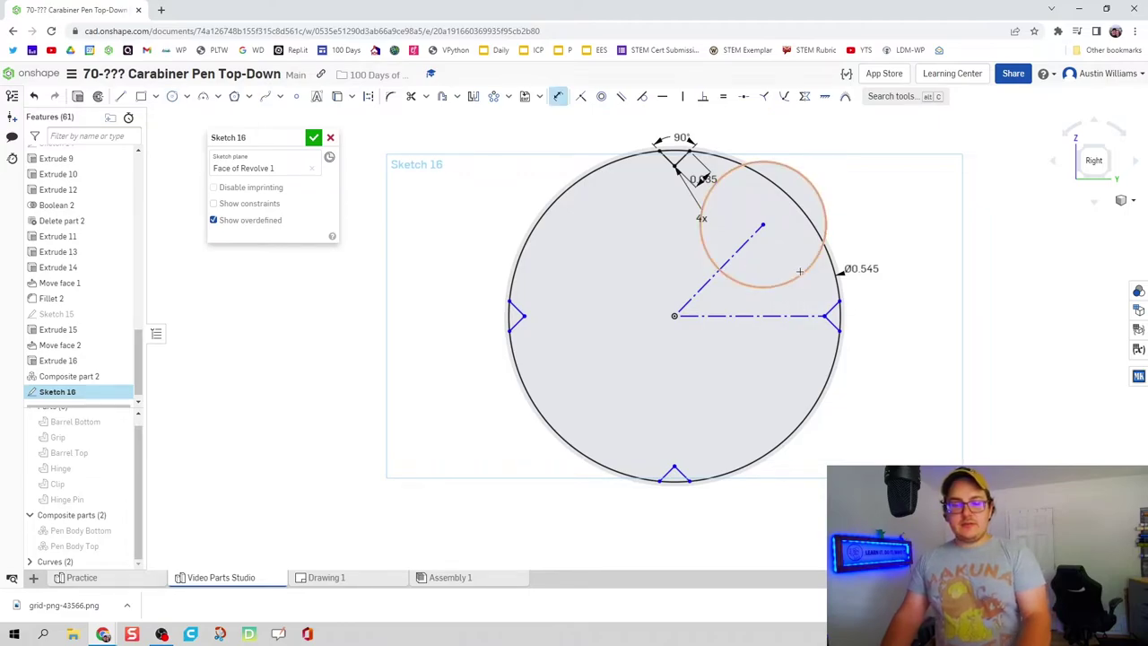
left_click(781, 283)
left_click(899, 199)
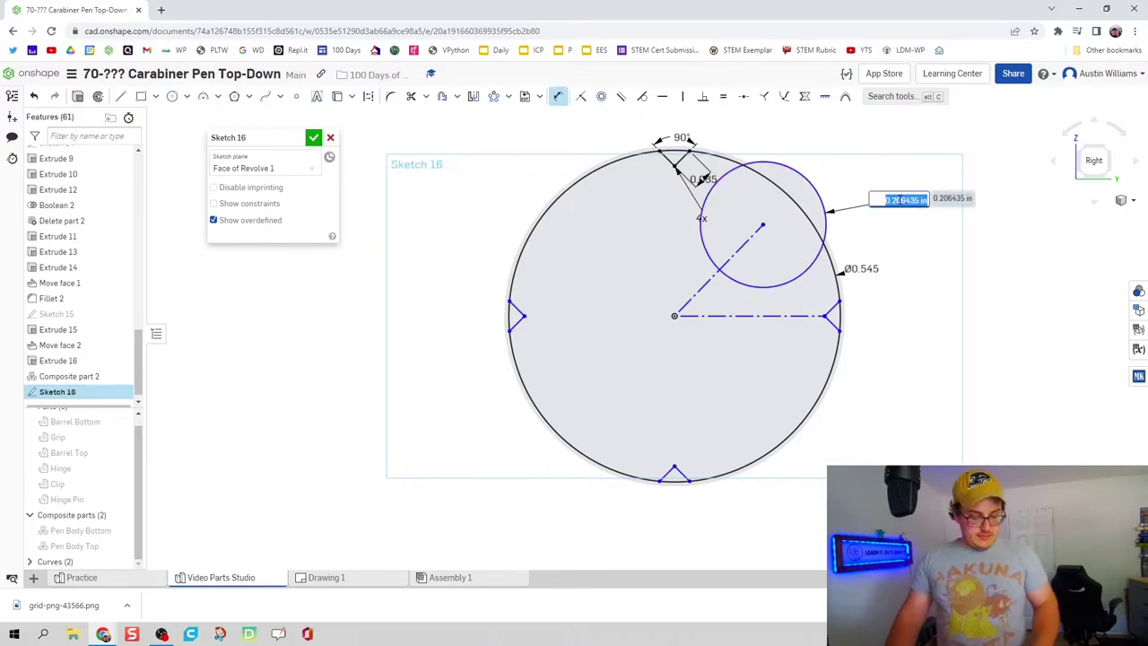
type("0.13")
key("Return")
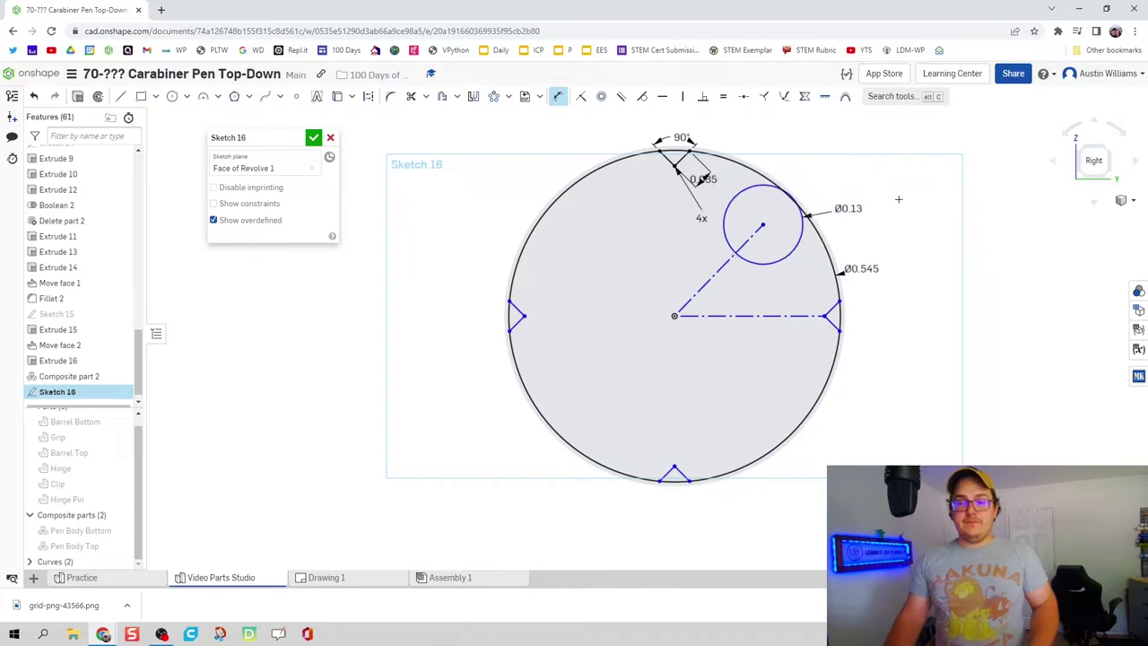
Dimension the diagonal construction line to 0.15 long.
left_click(724, 260)
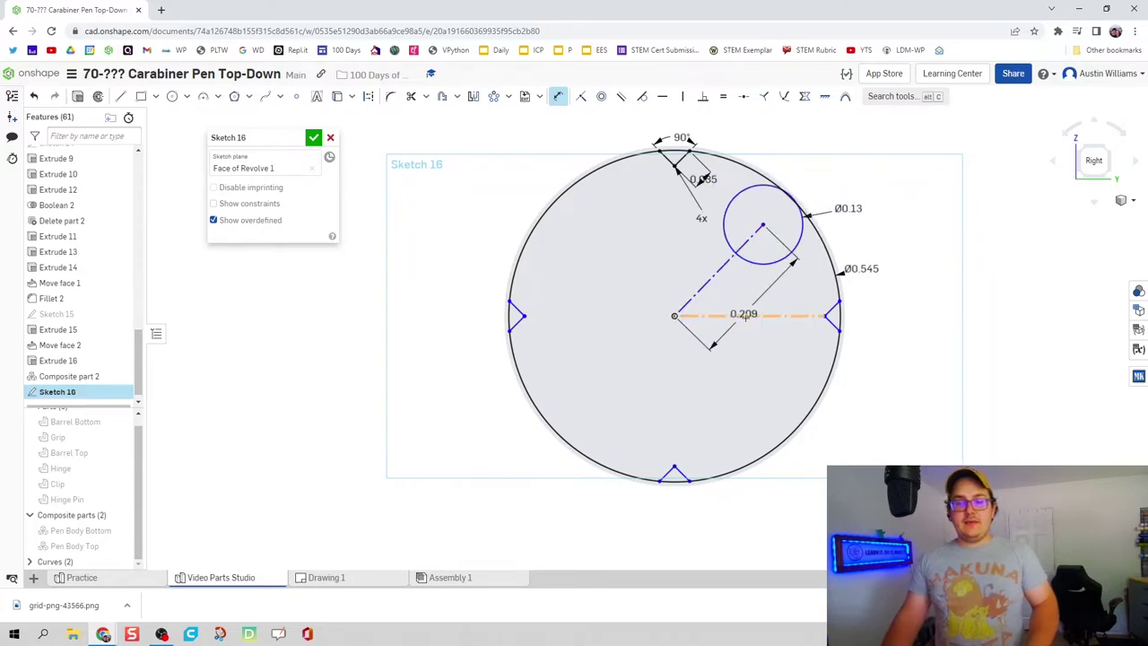
left_click(758, 333)
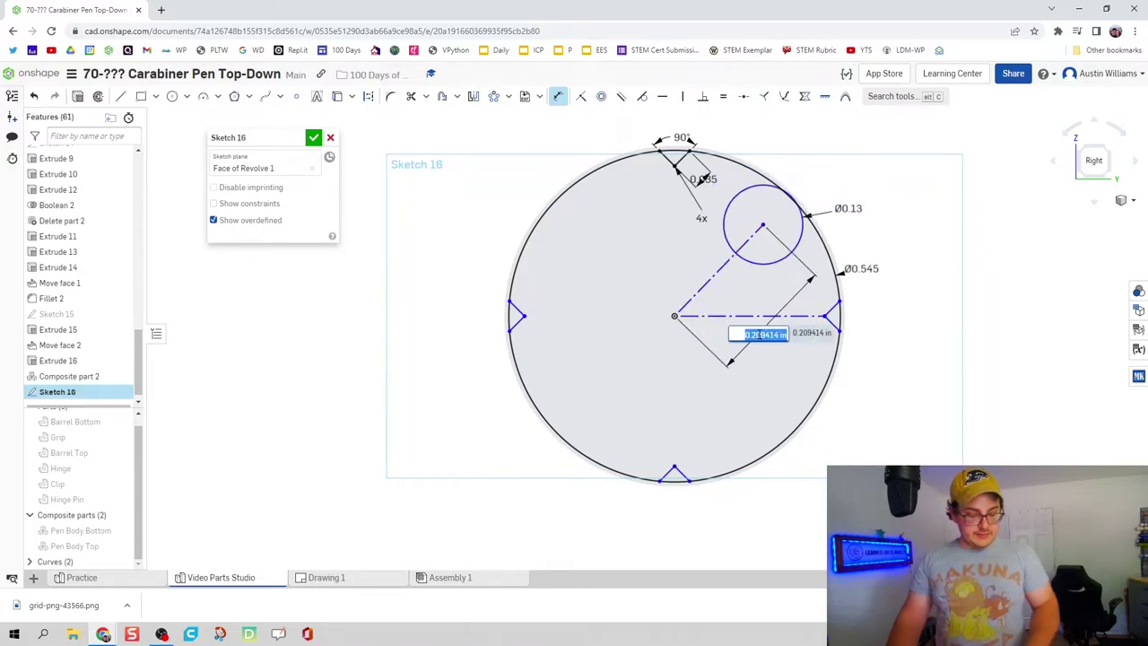
type("0.1")
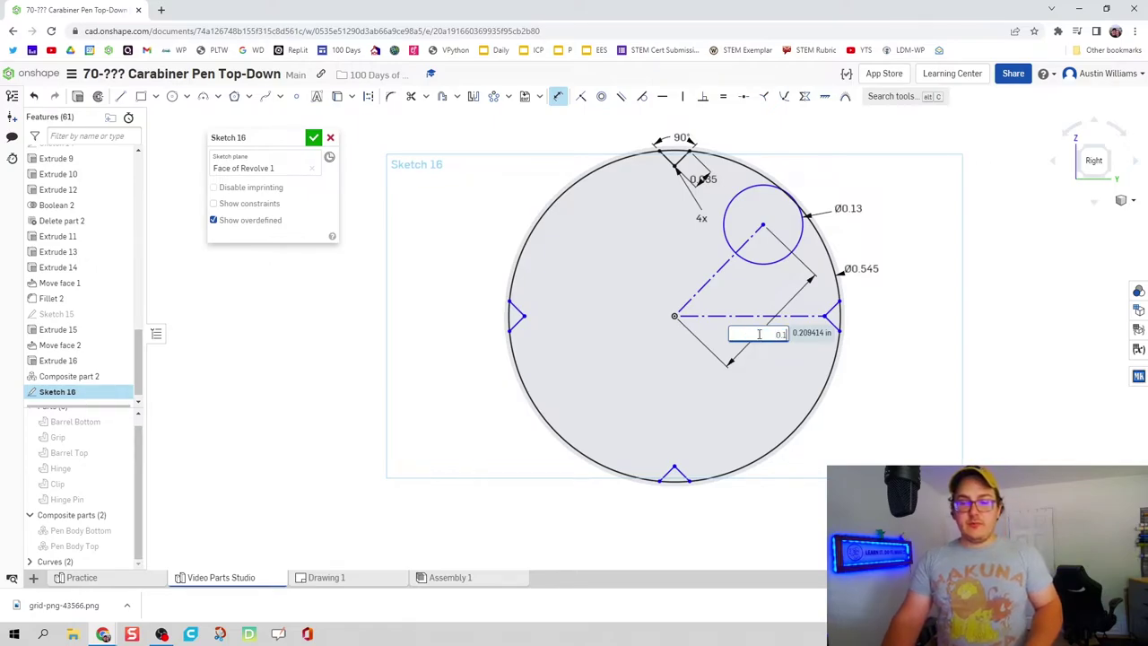
type("5")
key("Return")
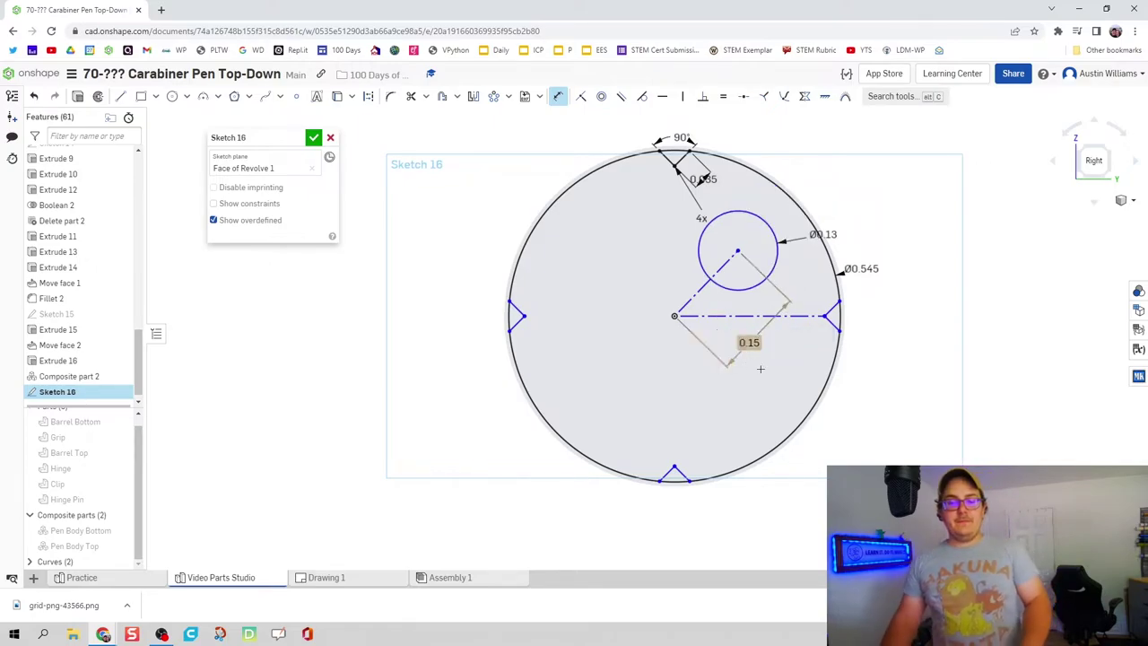
scroll(753, 359, "up", 2)
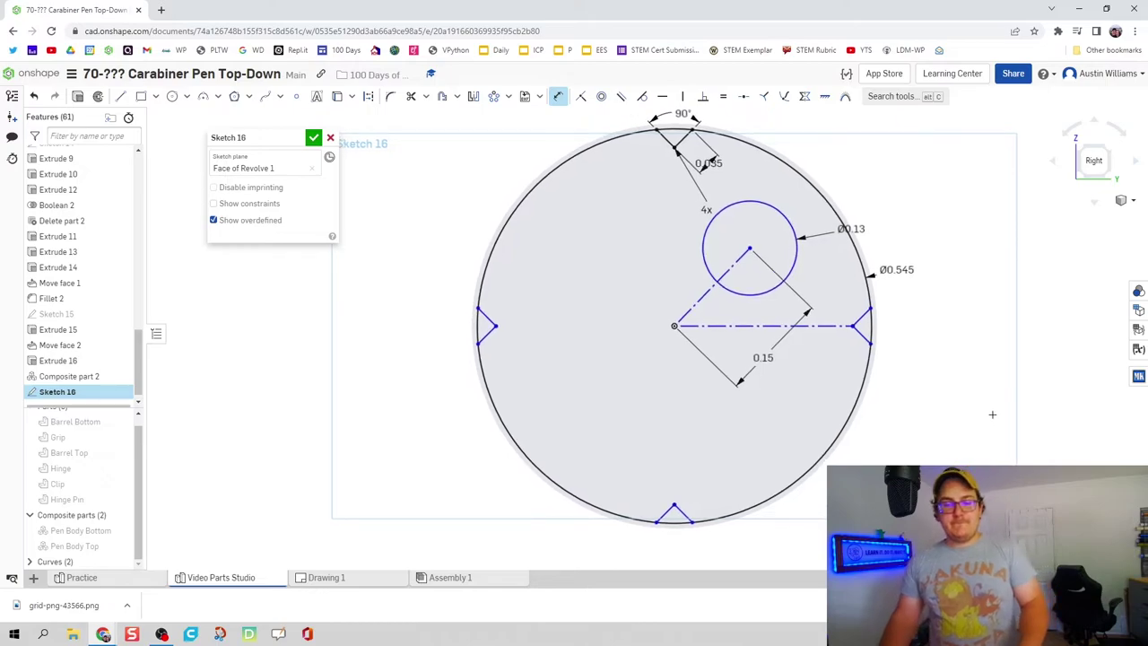
scroll(919, 381, "down", 2)
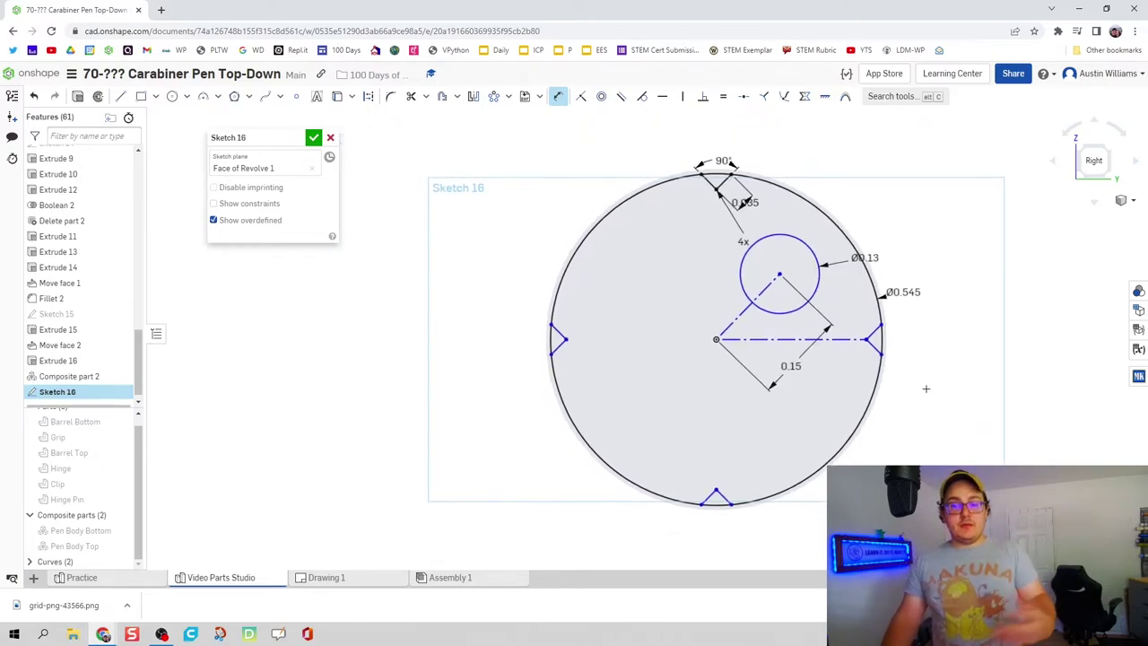
Circularly pattern the Ø0.13 circle 4 times around the sketch centre.
left_click(493, 97)
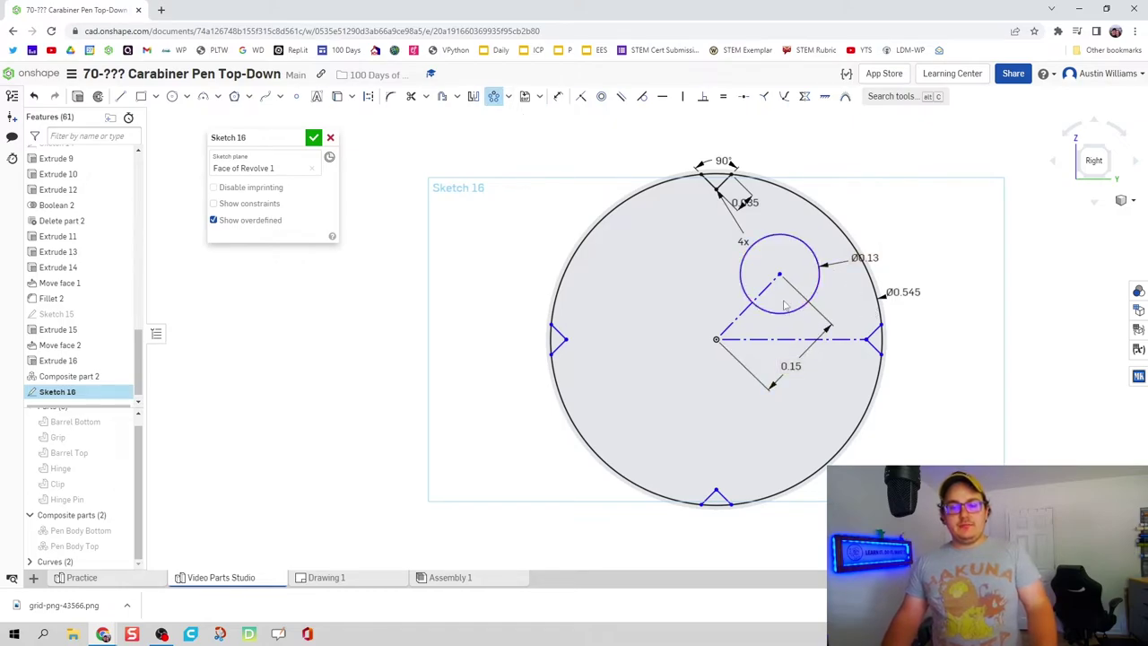
left_click(783, 315)
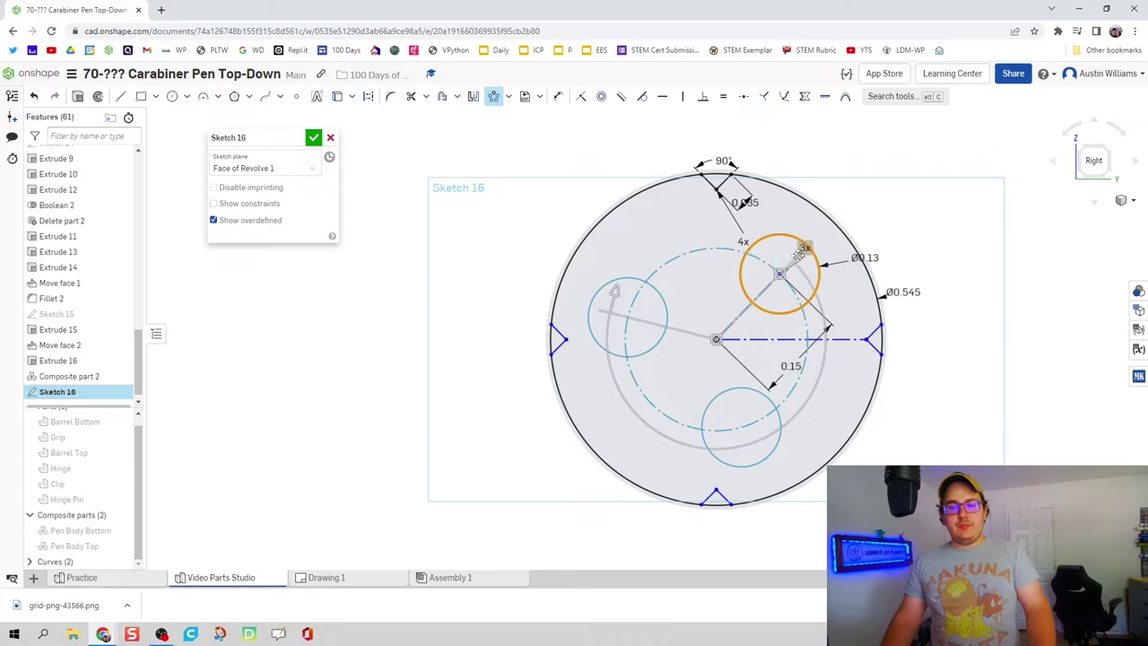
left_click(790, 213)
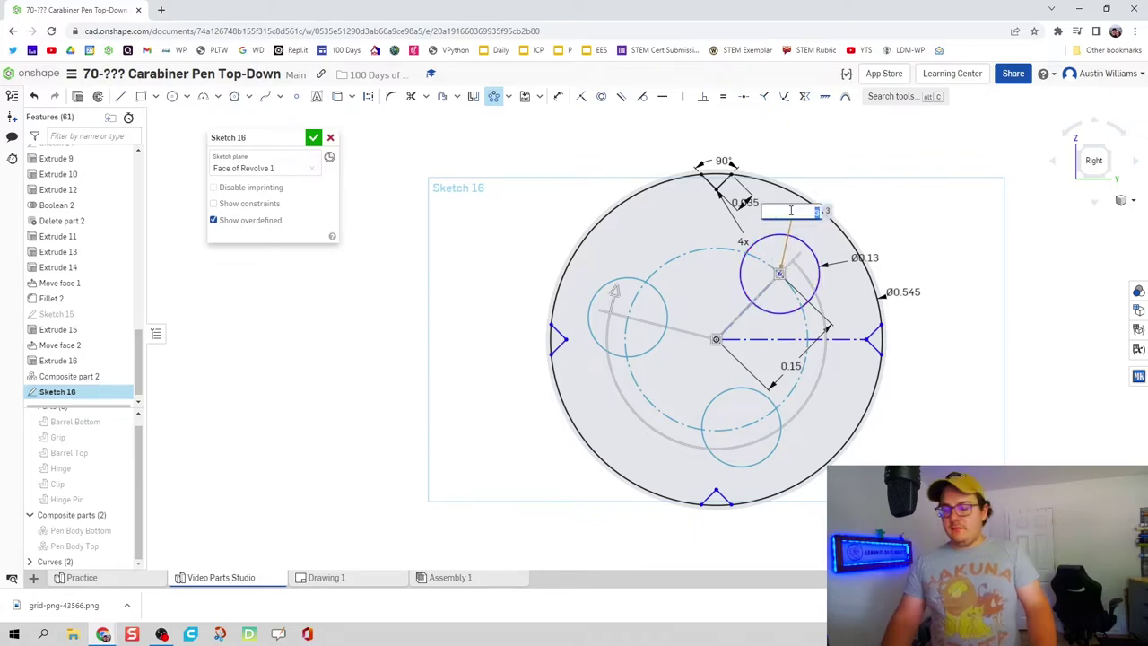
type("4")
key("Return")
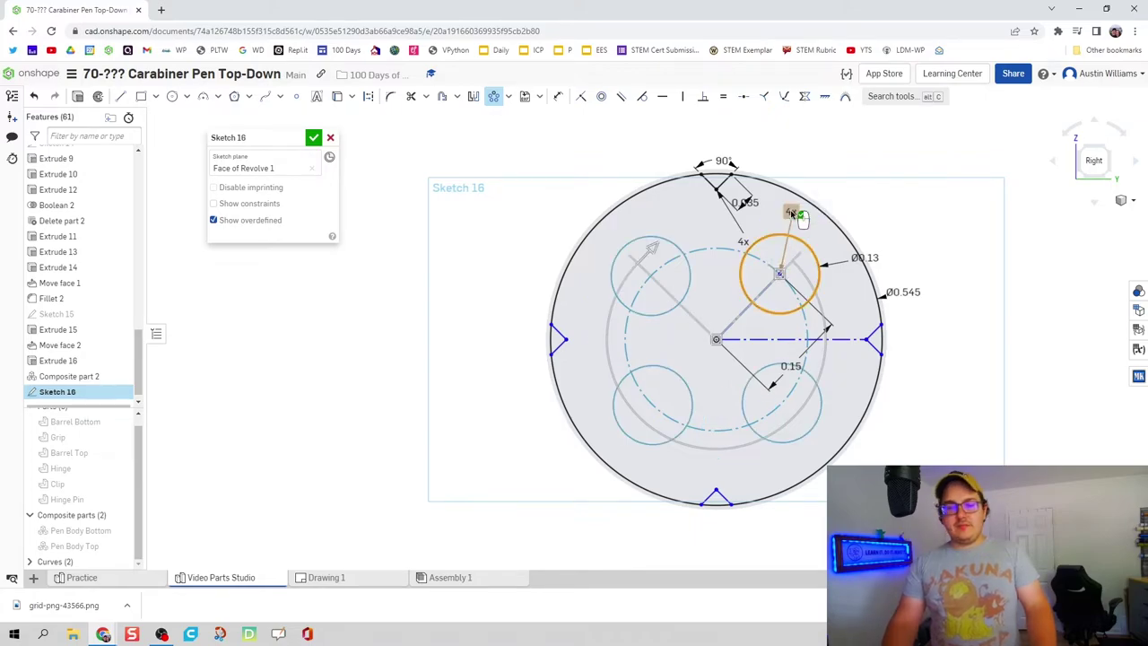
left_click(981, 264)
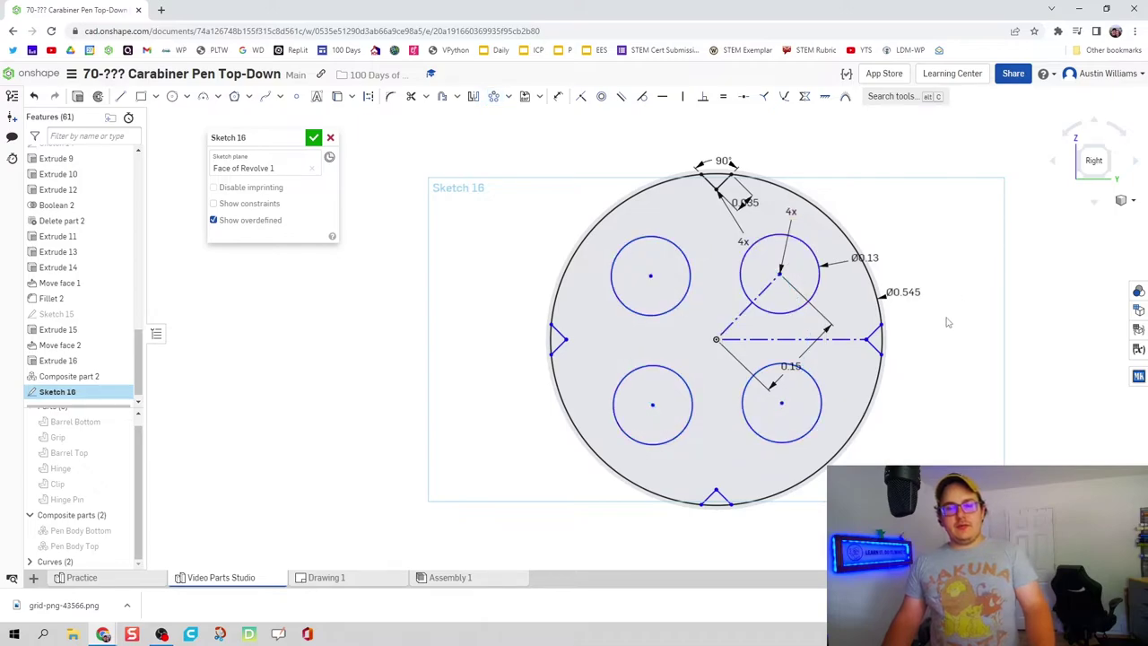
scroll(947, 323, "up", 2)
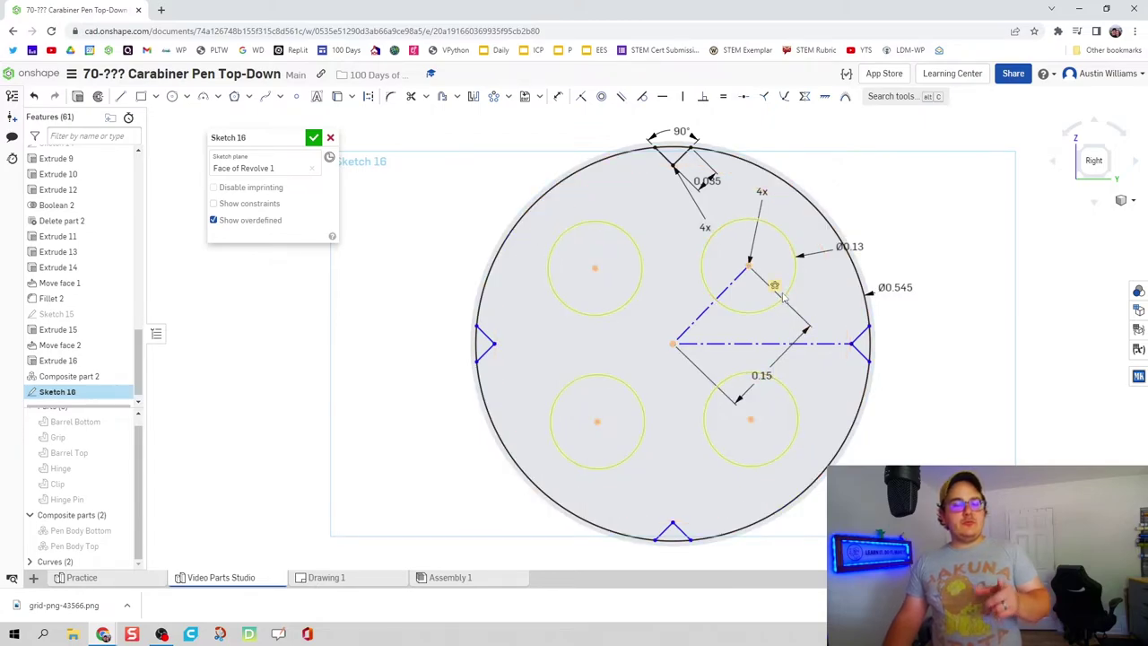
left_click(753, 242)
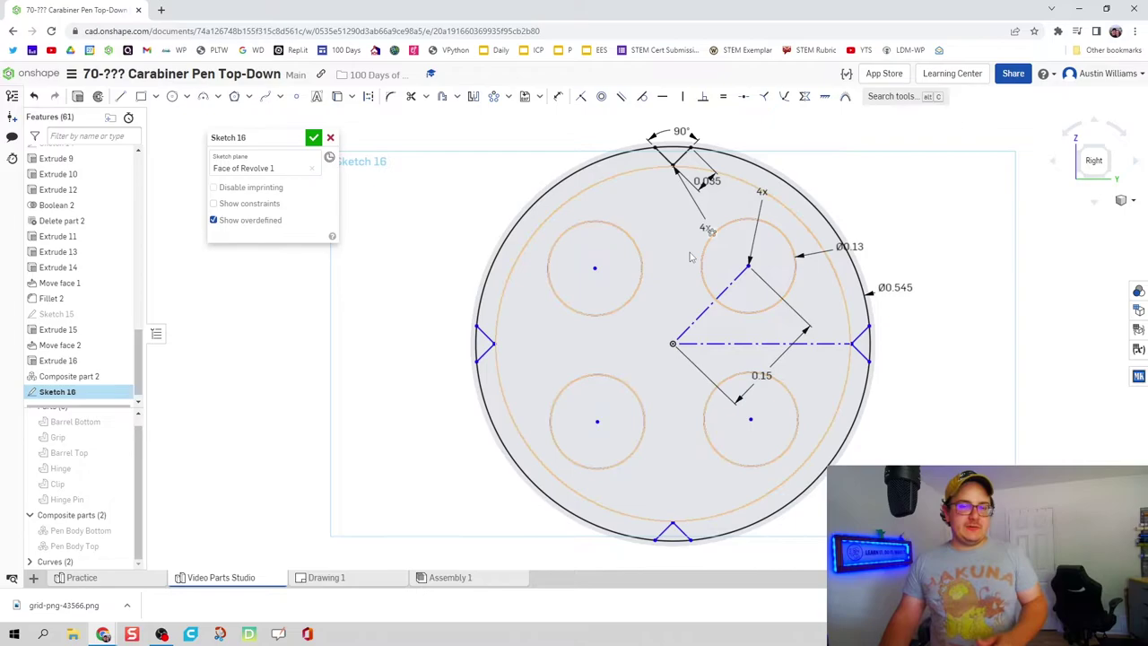
scroll(697, 279, "down", 3)
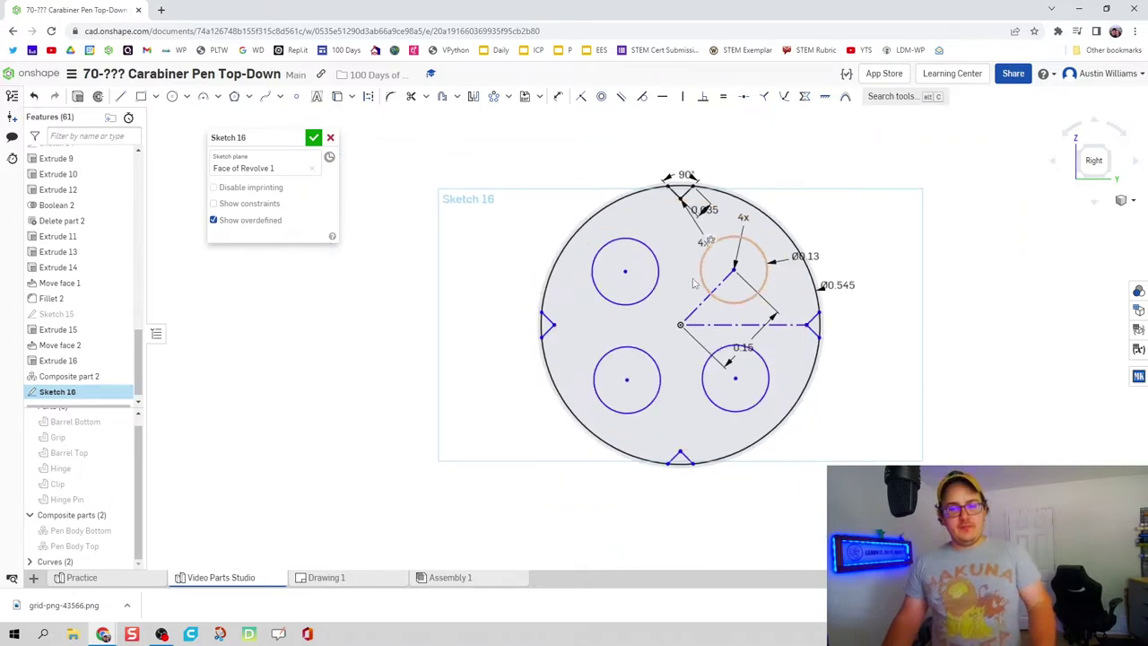
Extrude all regions of Sketch 16 as a new 0.3 in-thick notched disc.
left_click(314, 139)
mouse_move(356, 308)
right_mouse_down()
mouse_move(362, 403)
mouse_move(346, 367)
mouse_move(388, 352)
right_mouse_up()
left_click(131, 96)
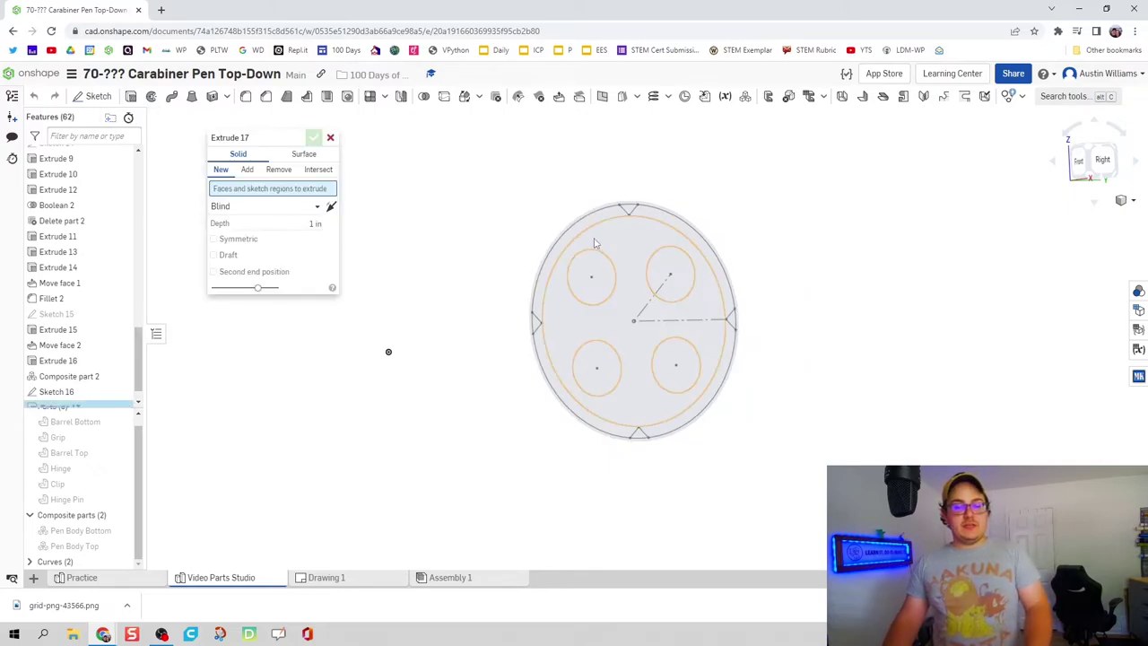
left_click(593, 244)
left_click(595, 273)
left_click(659, 277)
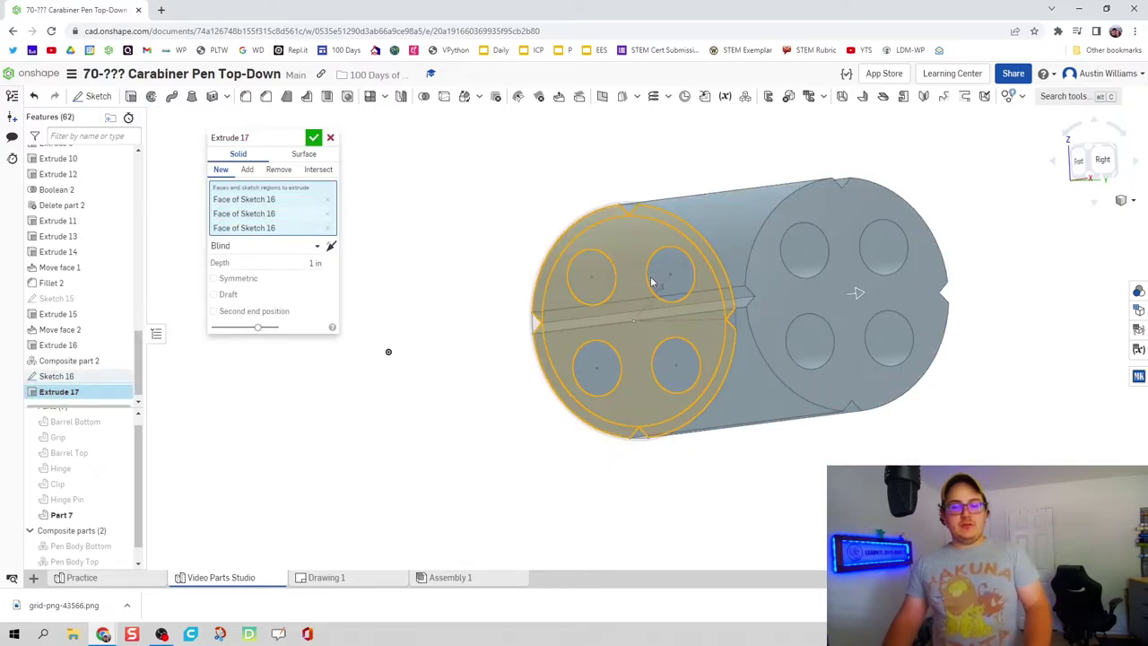
left_click(659, 398)
left_click(607, 372)
right_click_drag(388, 352, 473, 345)
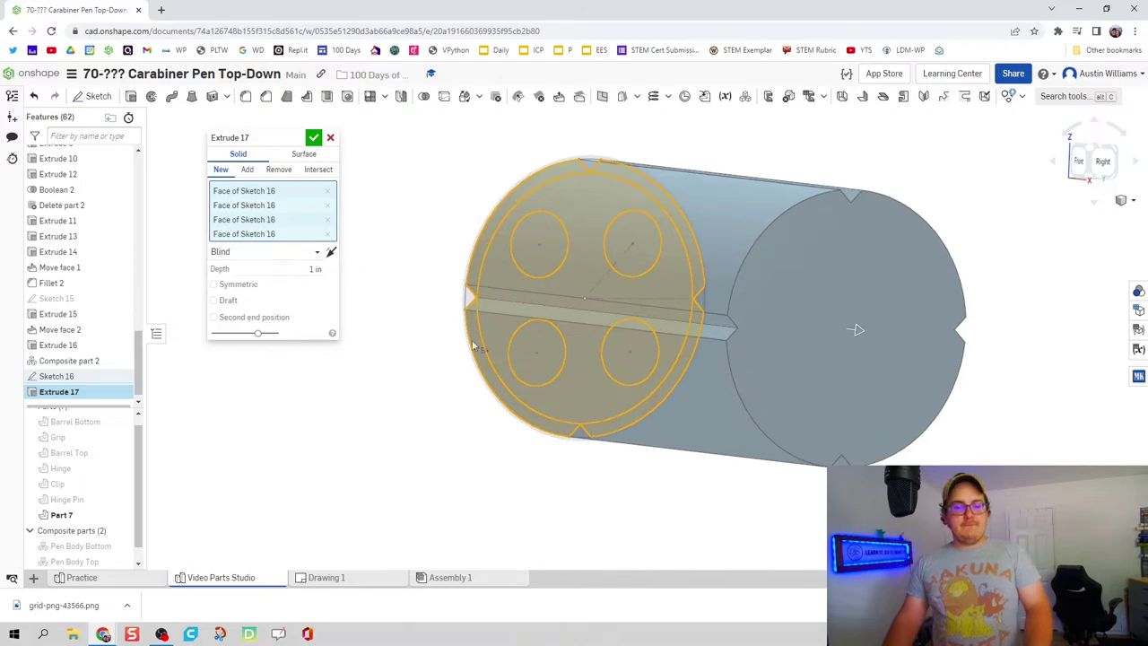
left_click(306, 269)
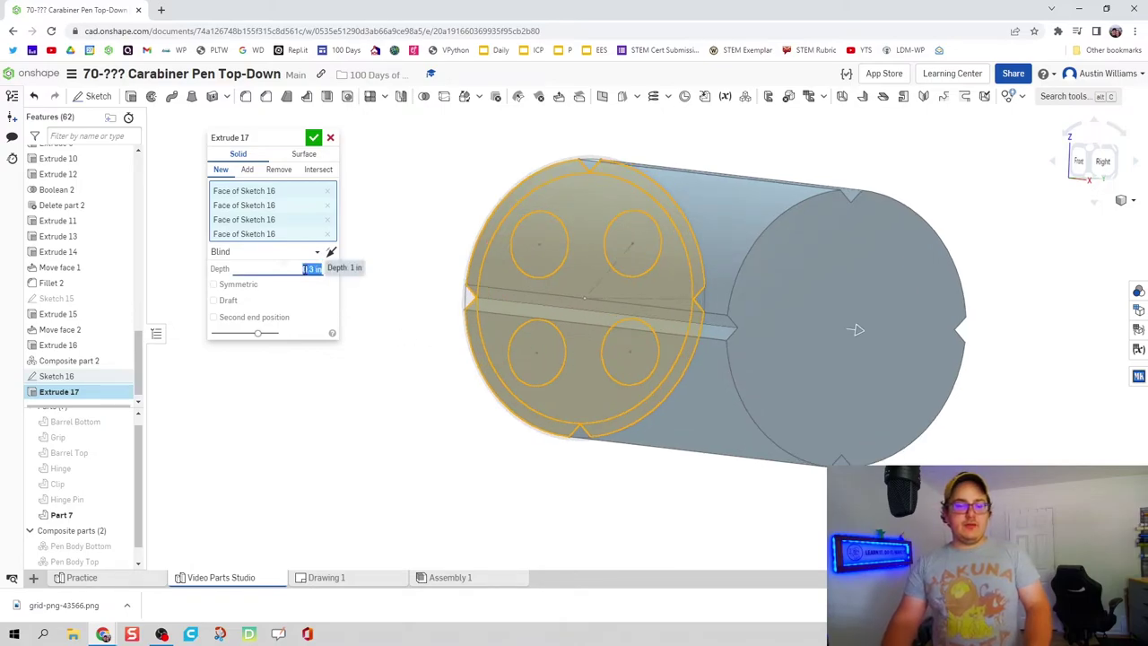
left_click_drag(856, 330, 674, 308)
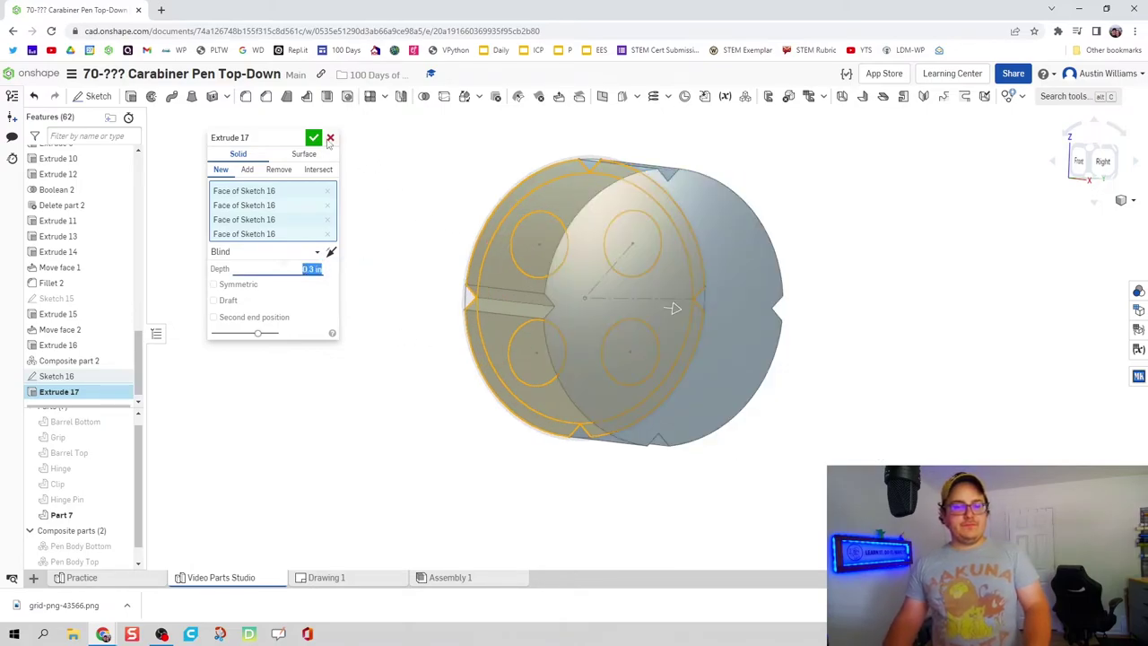
left_click(331, 138)
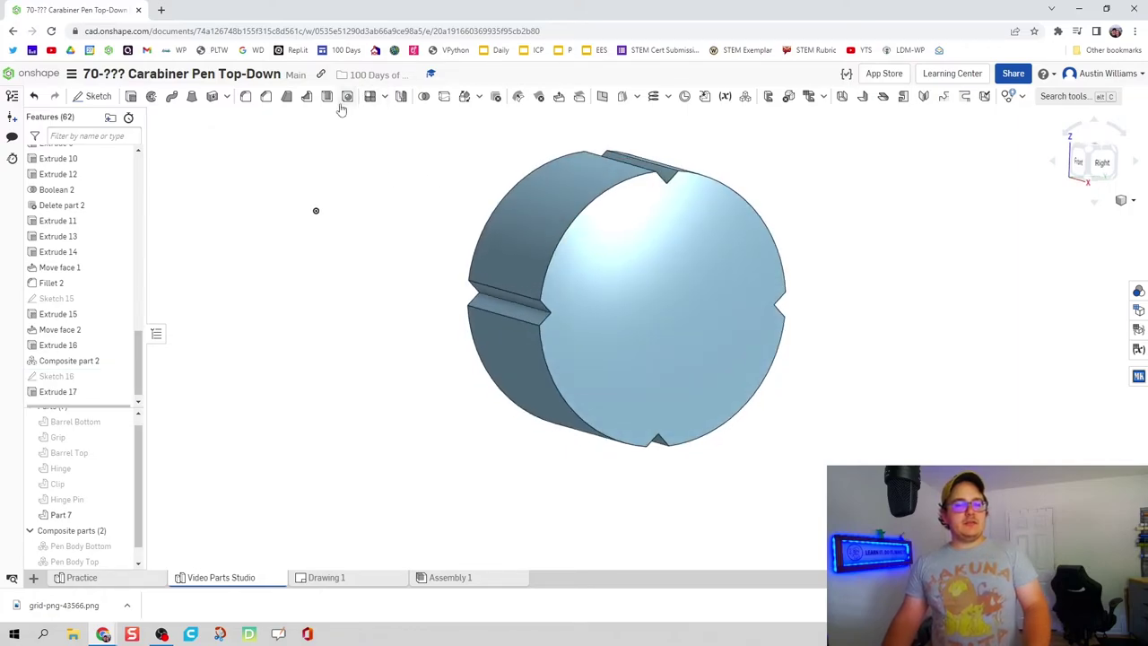
Shell the disc to 0.035 in walls, removing its front face.
left_click(345, 97)
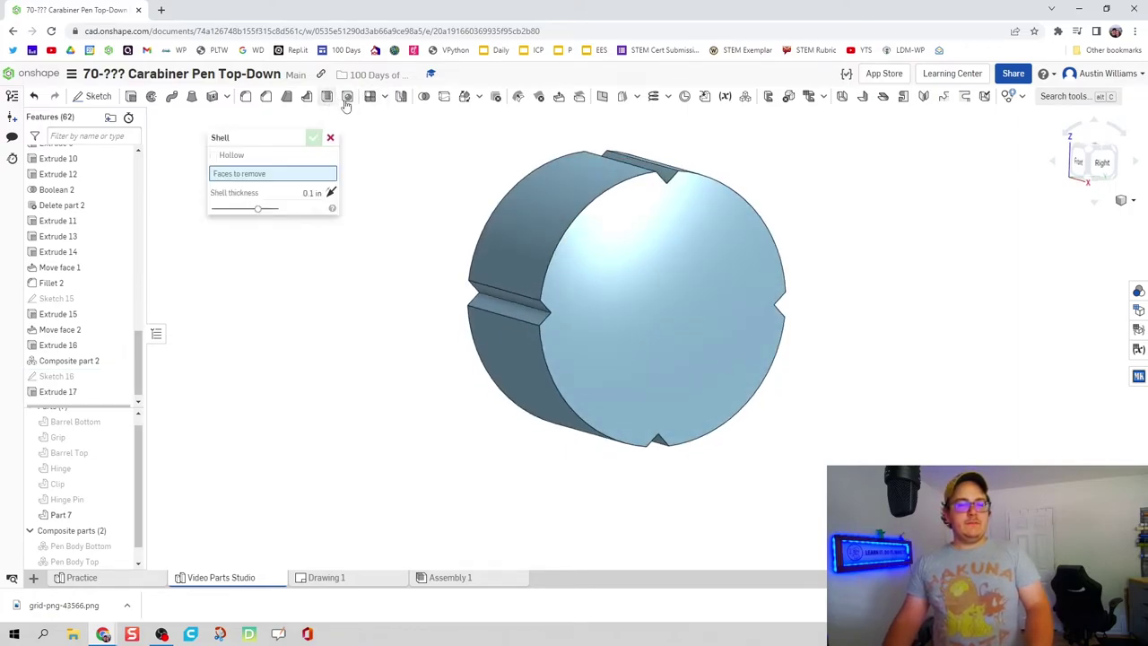
left_click(735, 287)
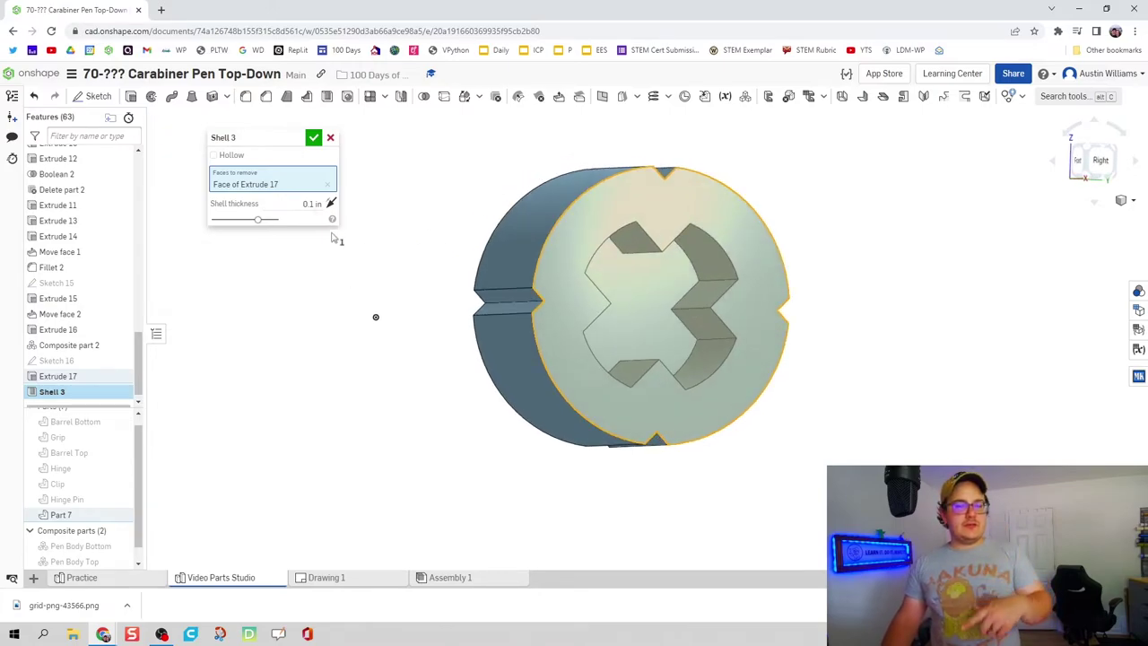
left_click(305, 203)
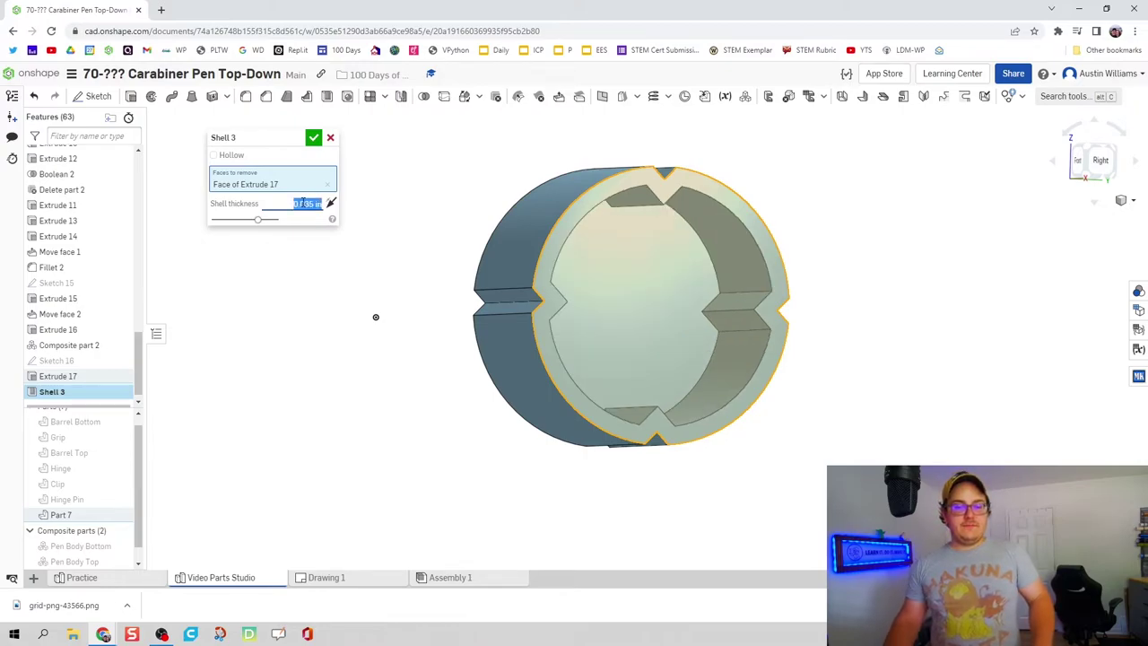
left_click(313, 139)
right_click_drag(357, 323, 257, 252)
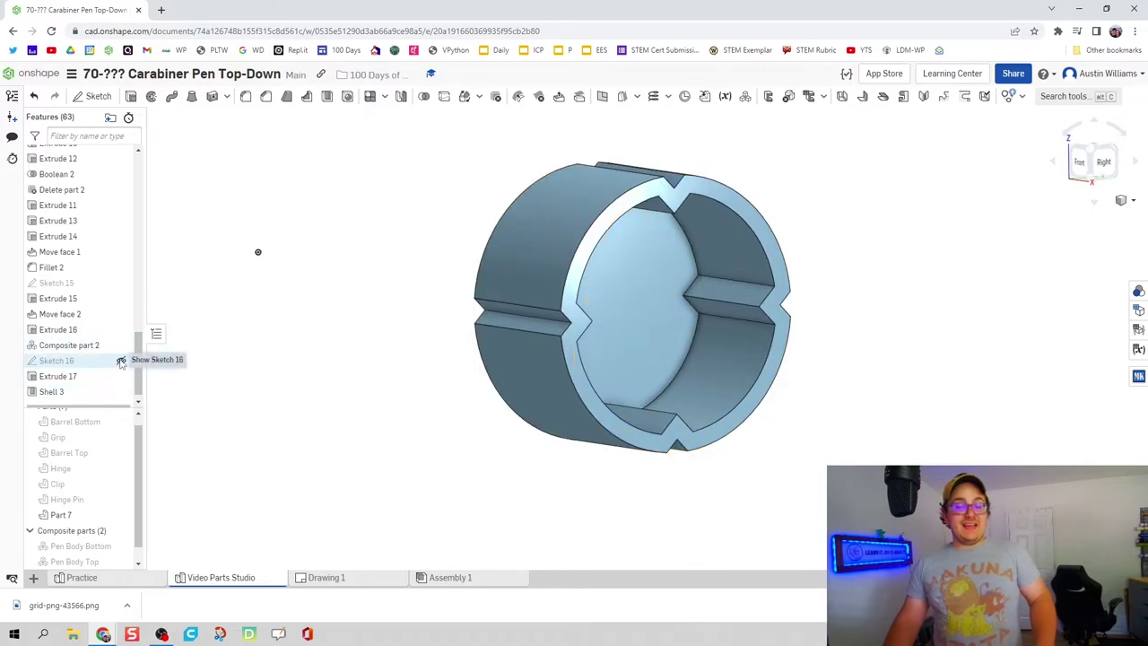
Show Sketch 16 and start an extrude with its four small circles selected.
left_click(121, 362)
mouse_move(341, 362)
right_mouse_down()
mouse_move(431, 359)
mouse_move(226, 150)
right_mouse_up()
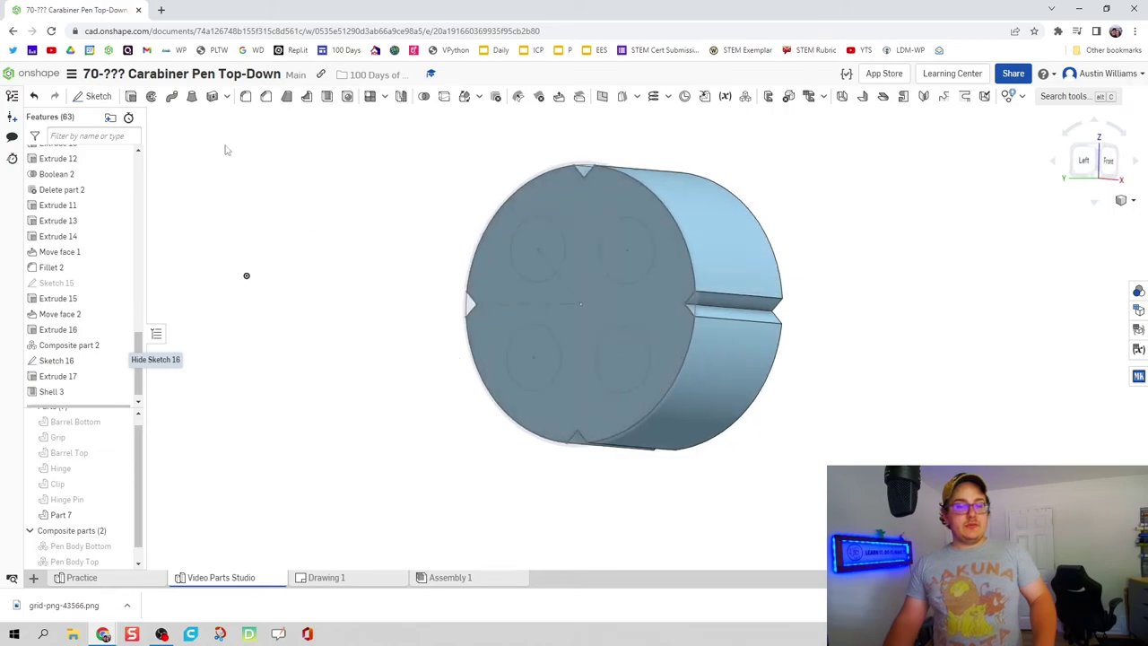
left_click(131, 96)
left_click(538, 248)
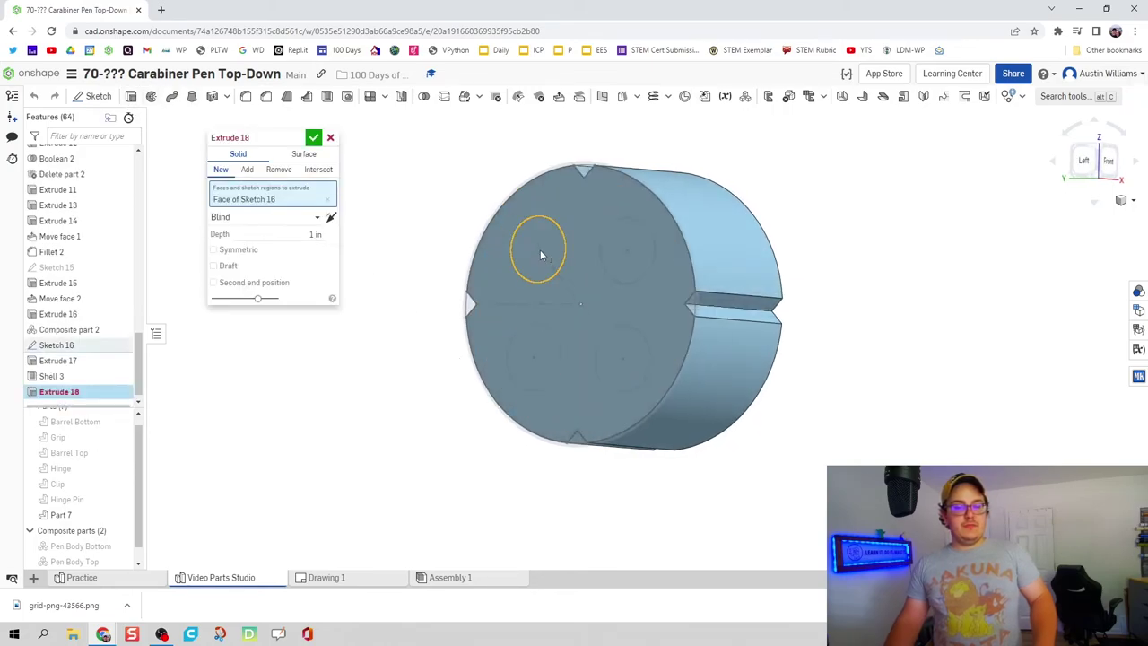
left_click(628, 249)
left_click(628, 370)
left_click(543, 369)
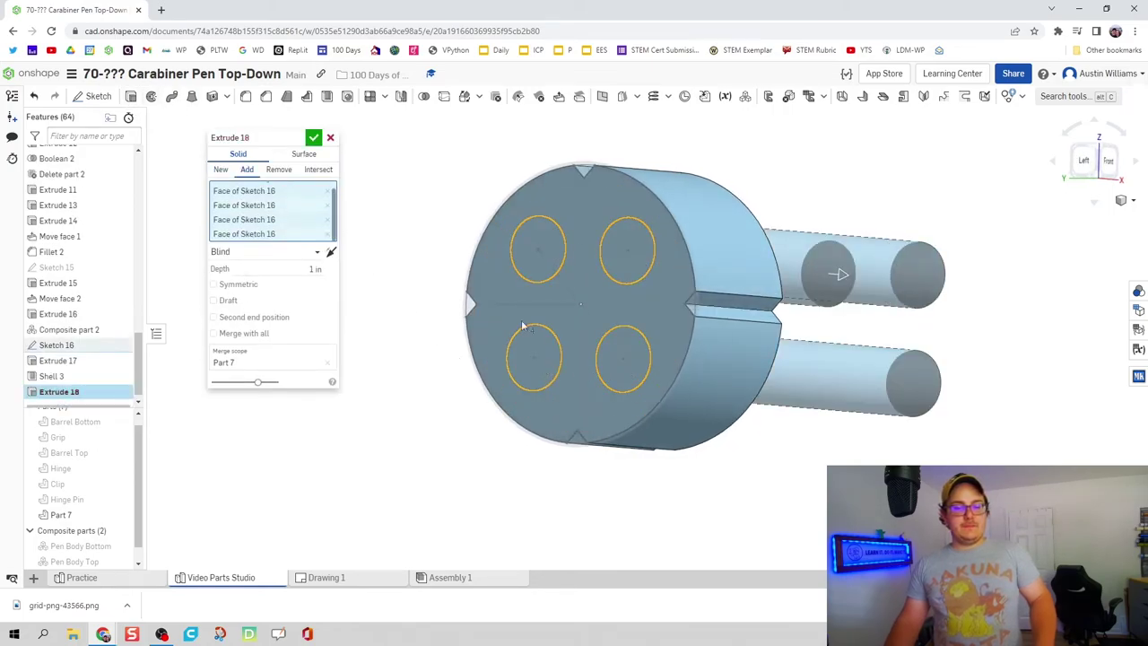
right_click_drag(422, 185, 343, 188)
Set the extrude to Remove, flip it into the part, and accept the four holes.
left_click(278, 169)
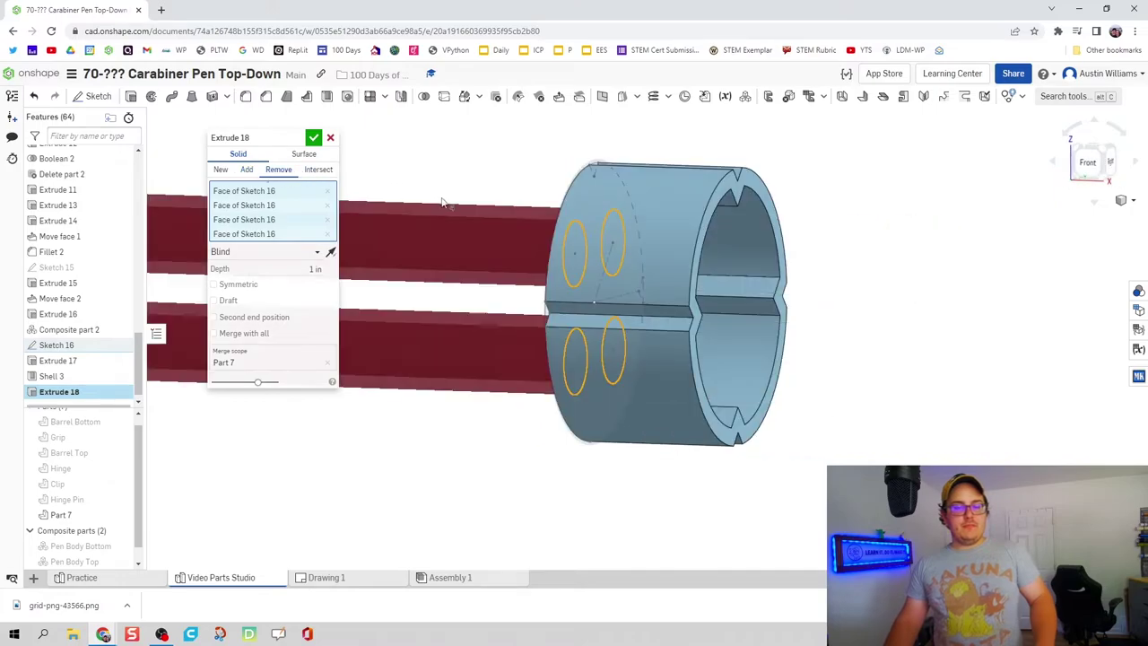
right_click_drag(443, 205, 415, 200)
left_click(331, 252)
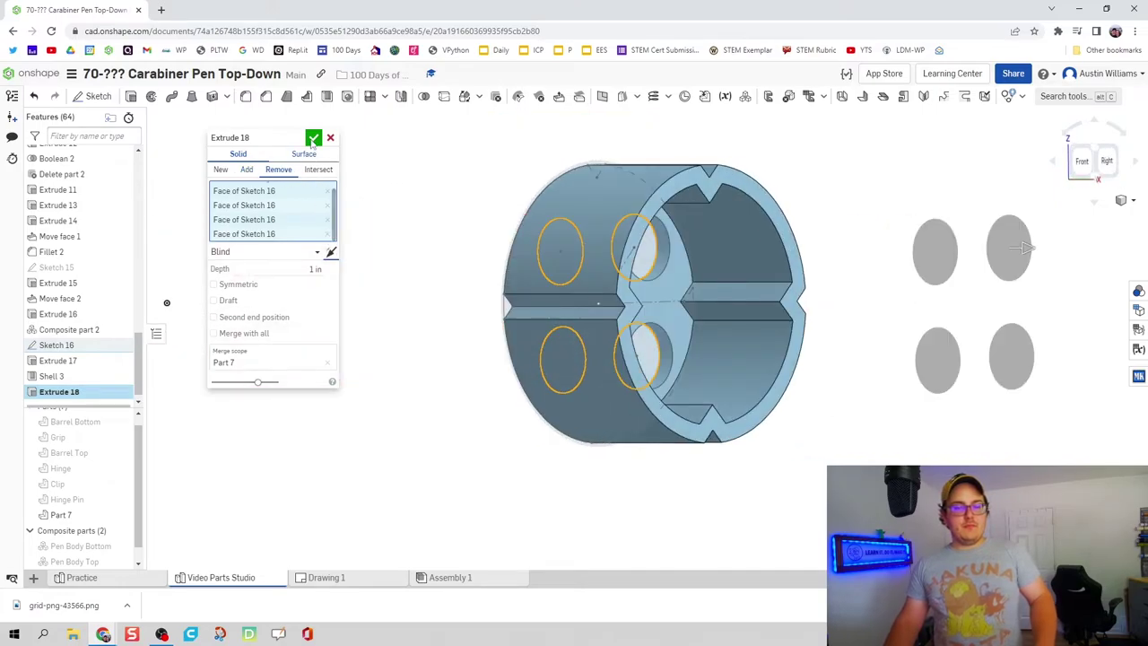
left_click(313, 138)
right_click_drag(494, 169, 469, 175)
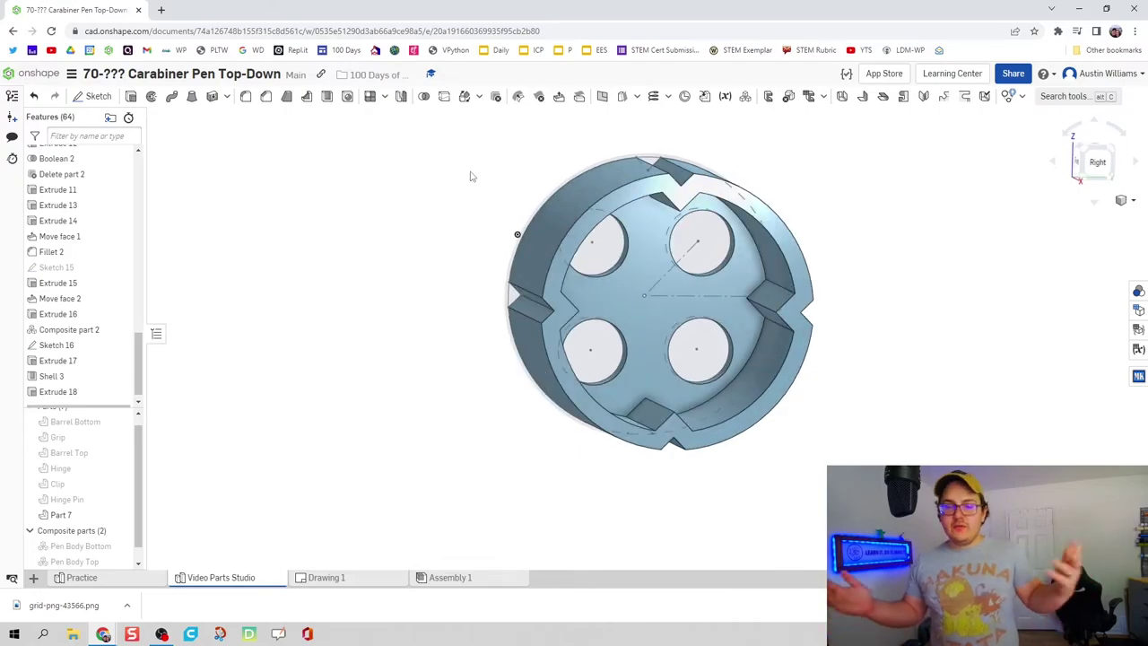
Rename Part 7 to 'Cartridge Sep'.
right_click(93, 520)
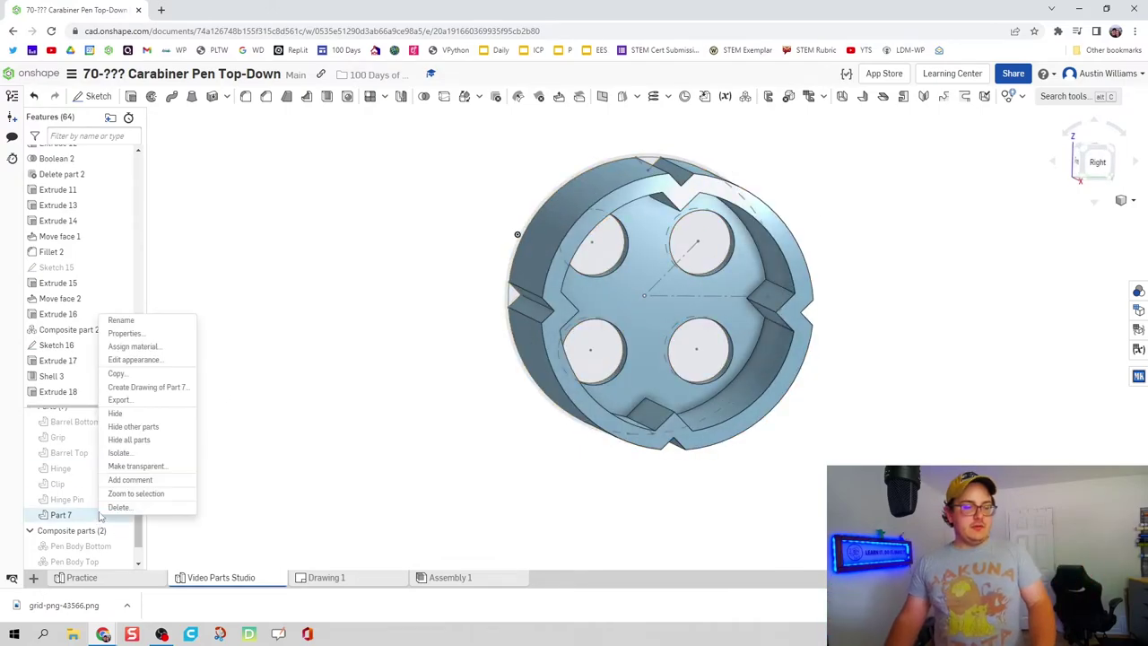
left_click(152, 331)
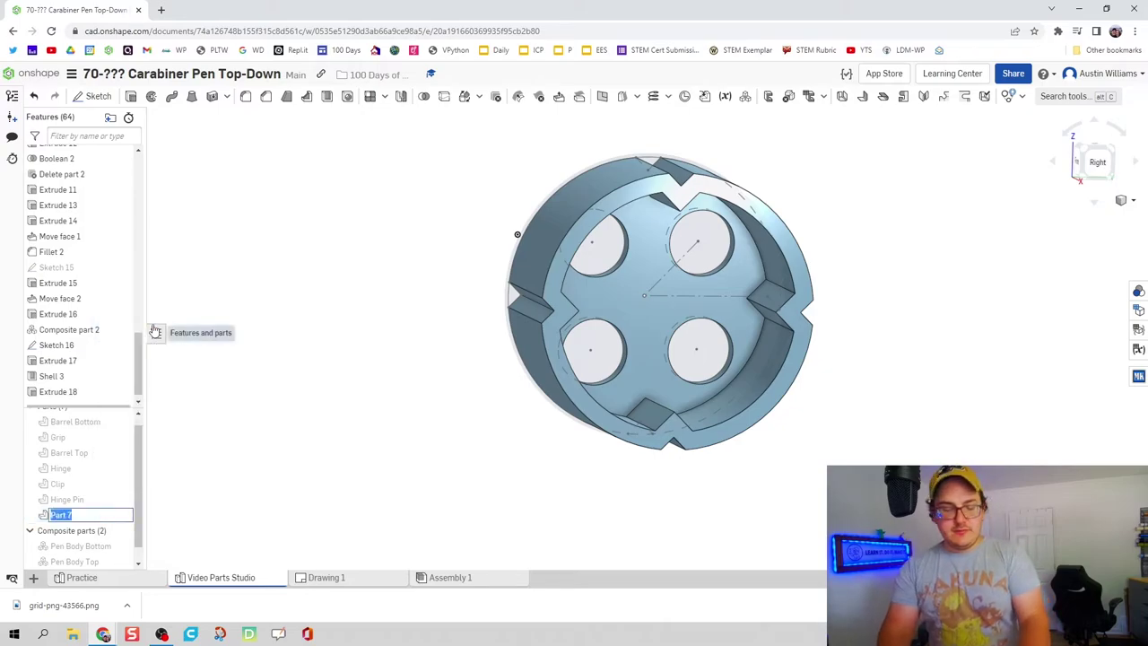
type("C")
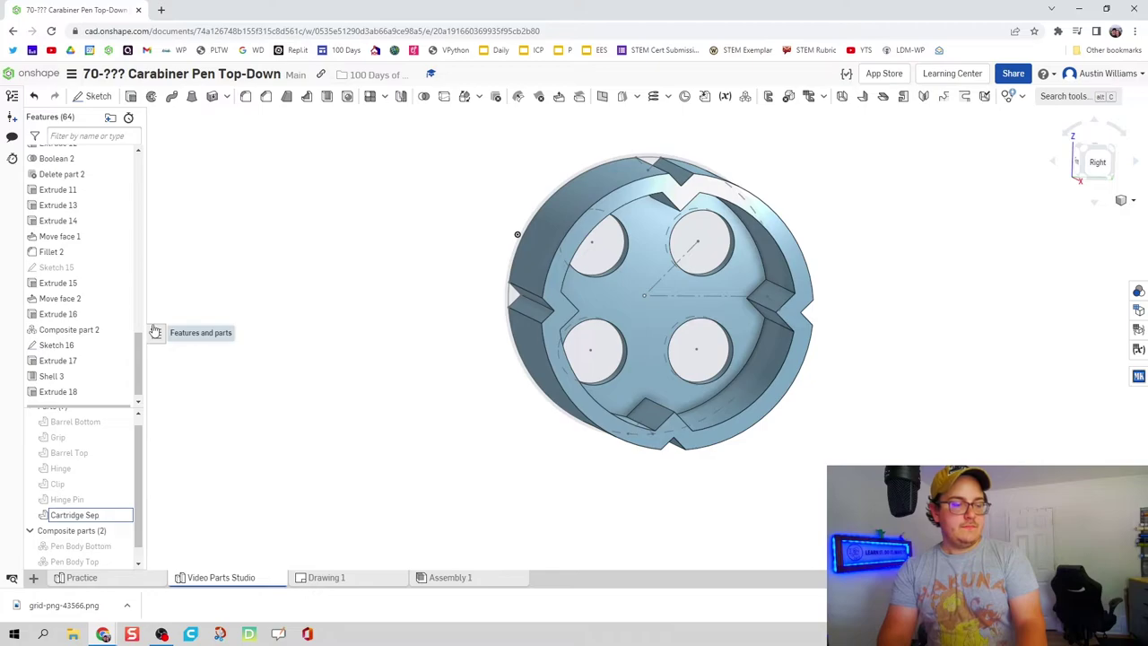
type("artridge Sep")
key("Return")
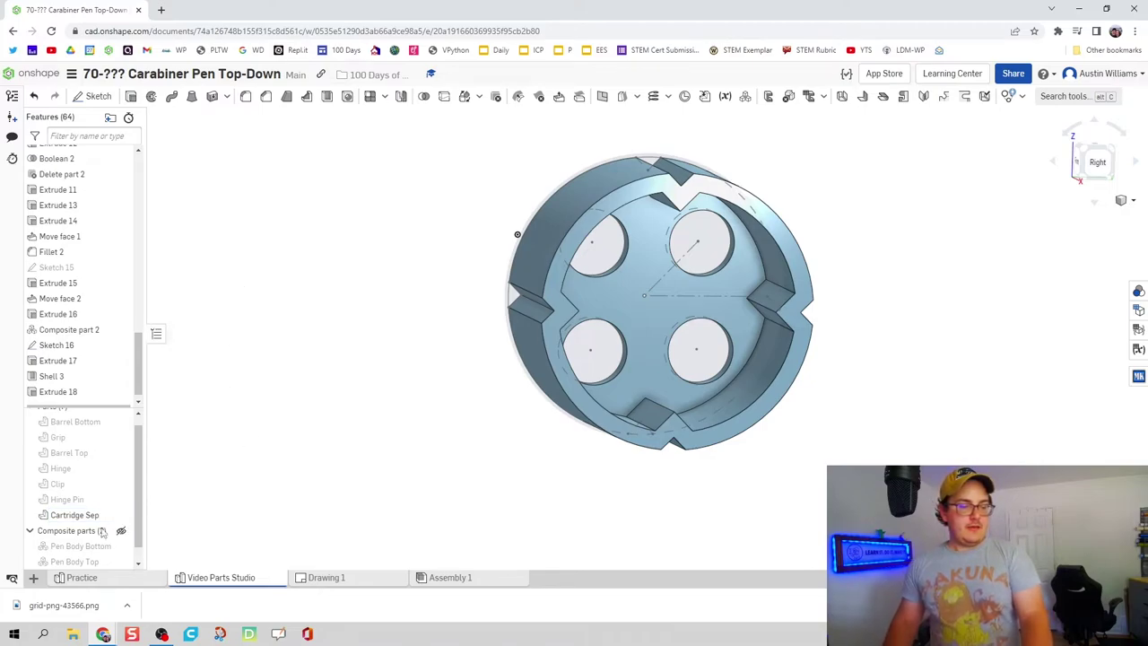
Give Cartridge Sep a dark grey appearance.
right_click(74, 518)
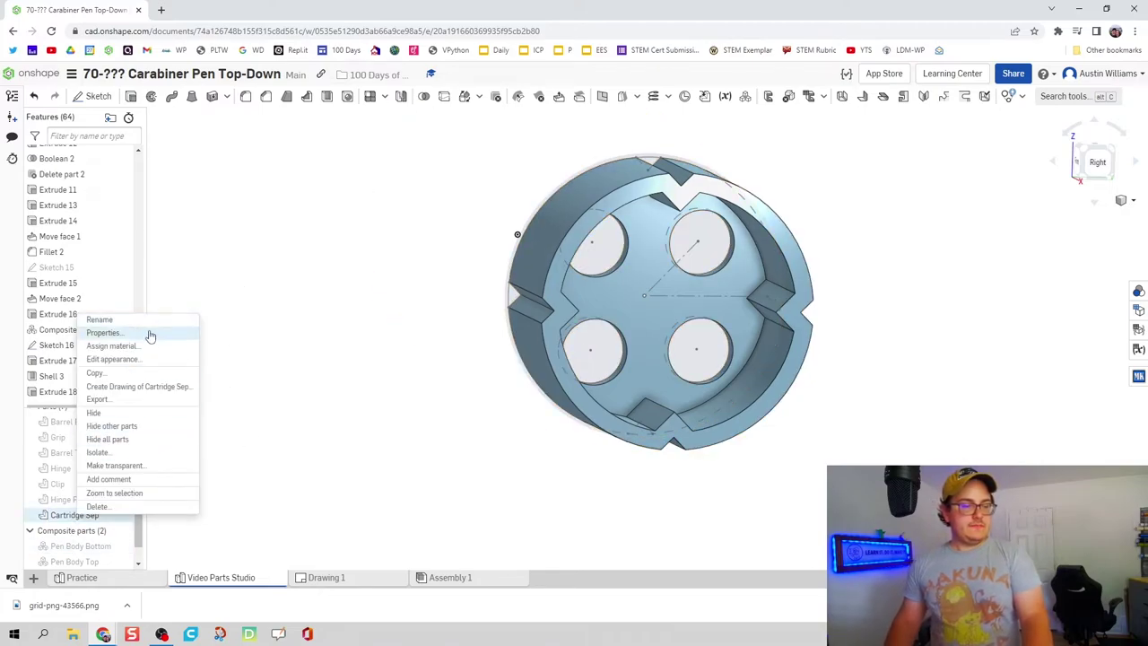
left_click(149, 349)
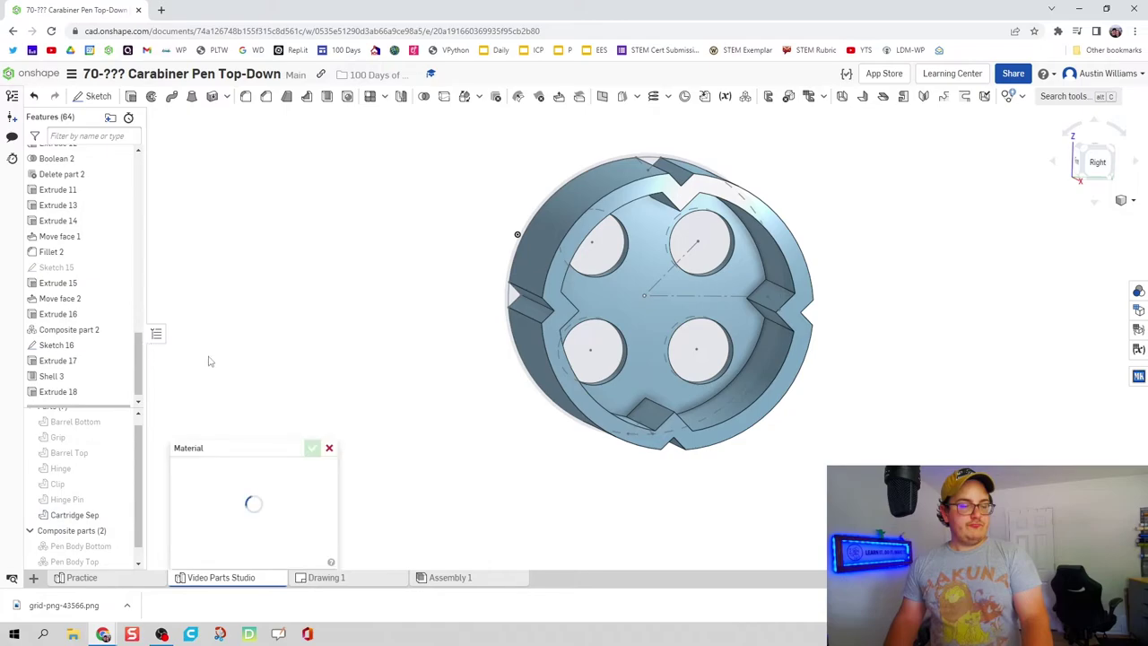
left_click(329, 448)
right_click(73, 515)
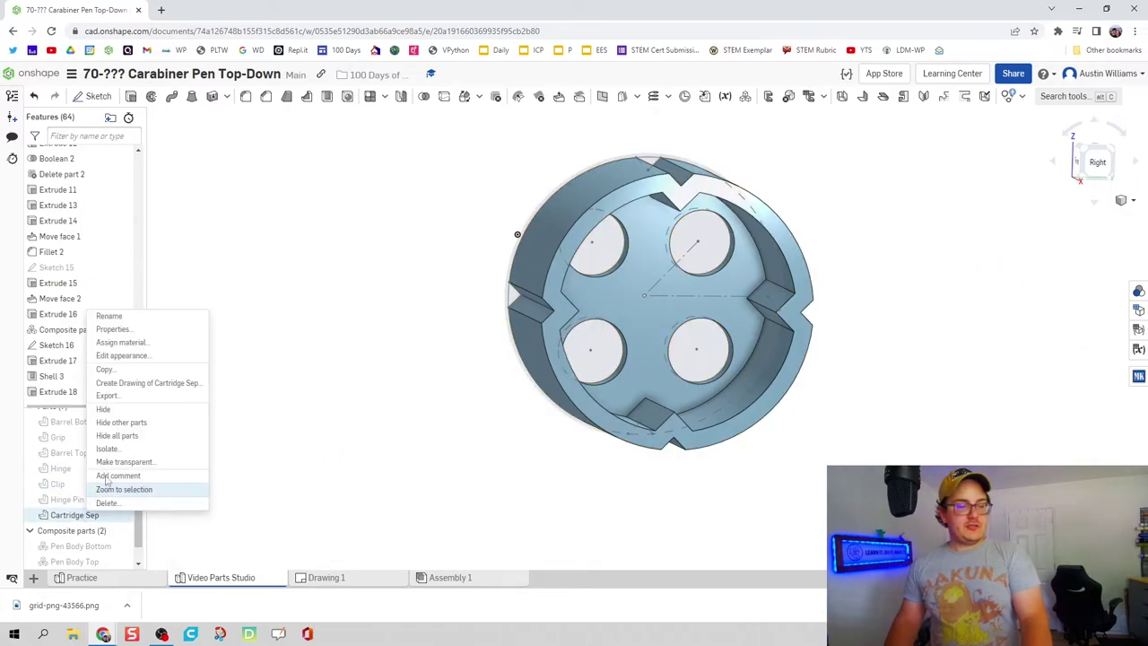
left_click(125, 356)
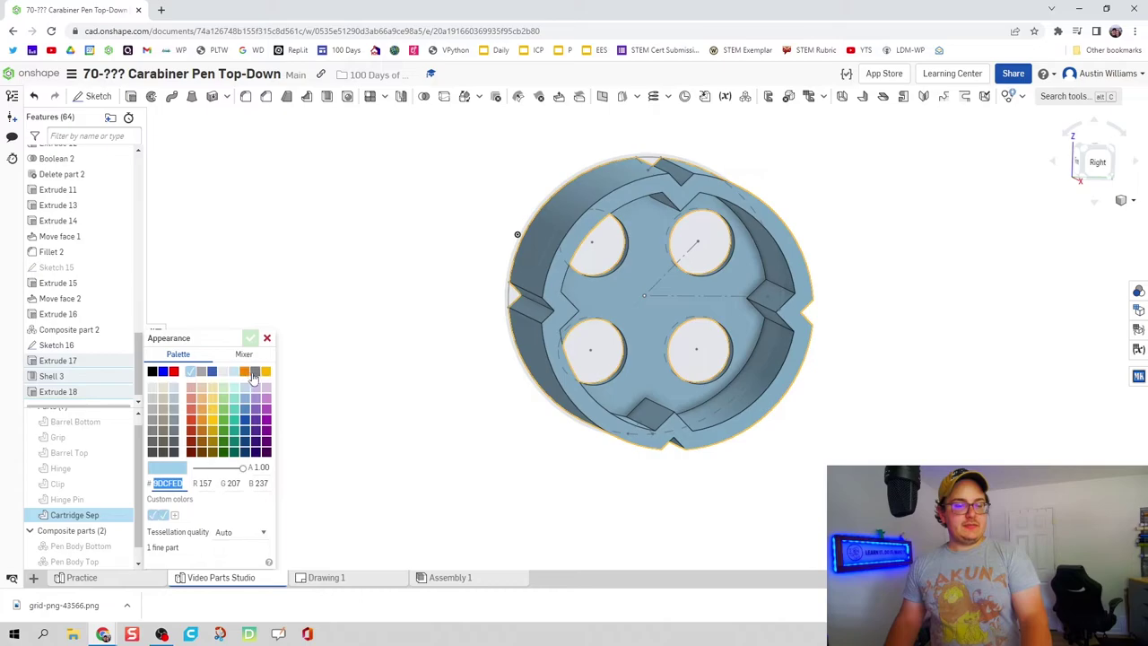
left_click(256, 372)
left_click(251, 337)
mouse_move(302, 341)
right_mouse_down()
mouse_move(481, 314)
mouse_move(443, 367)
mouse_move(469, 333)
mouse_move(453, 363)
right_mouse_up()
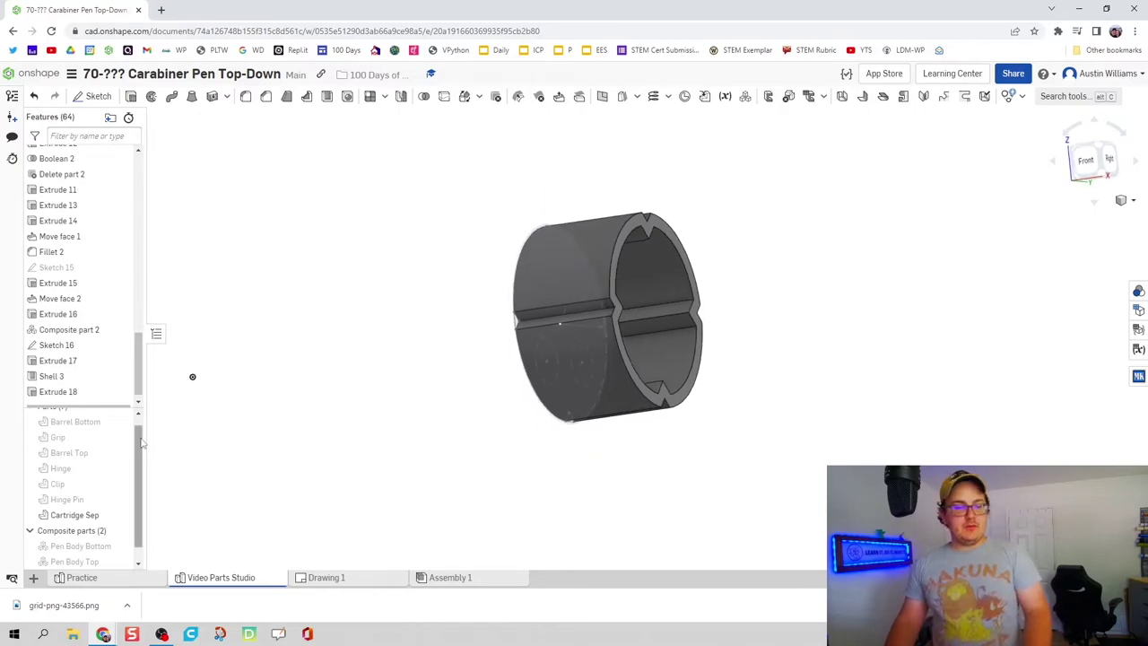
Hide Sketch 16 and show Barrel Bottom, Grip, Barrel Top, Hinge, Clip and Hinge Pin.
left_click(121, 346)
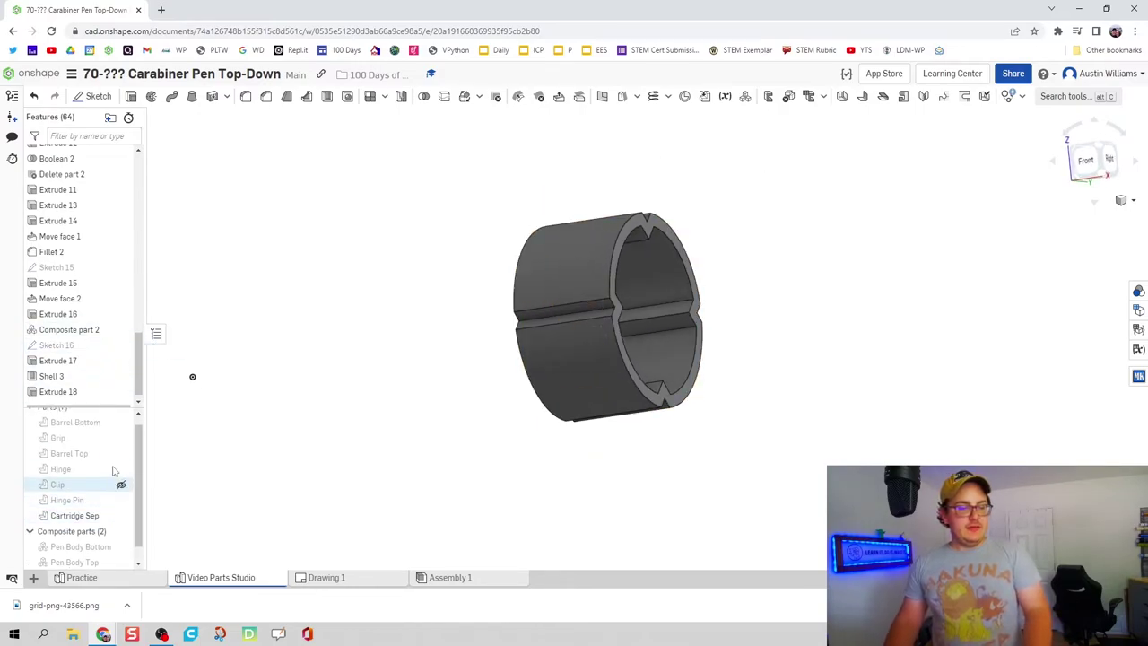
scroll(115, 470, "up", 1)
left_click(121, 430)
left_click(121, 445)
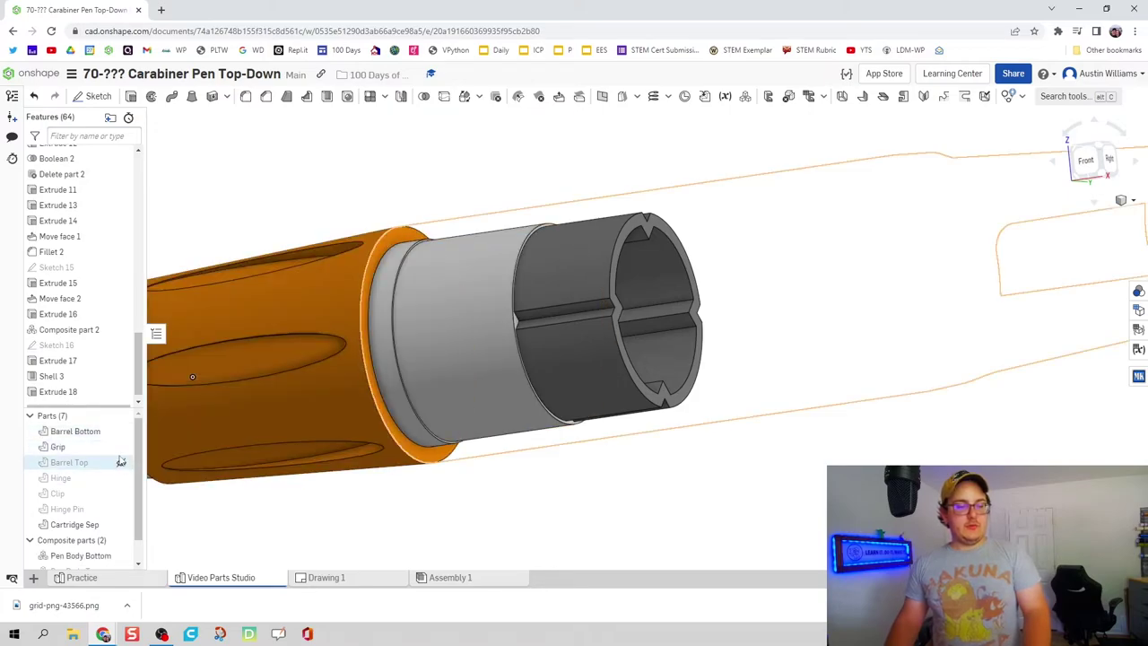
left_click(122, 461)
left_click(121, 477)
left_click(121, 493)
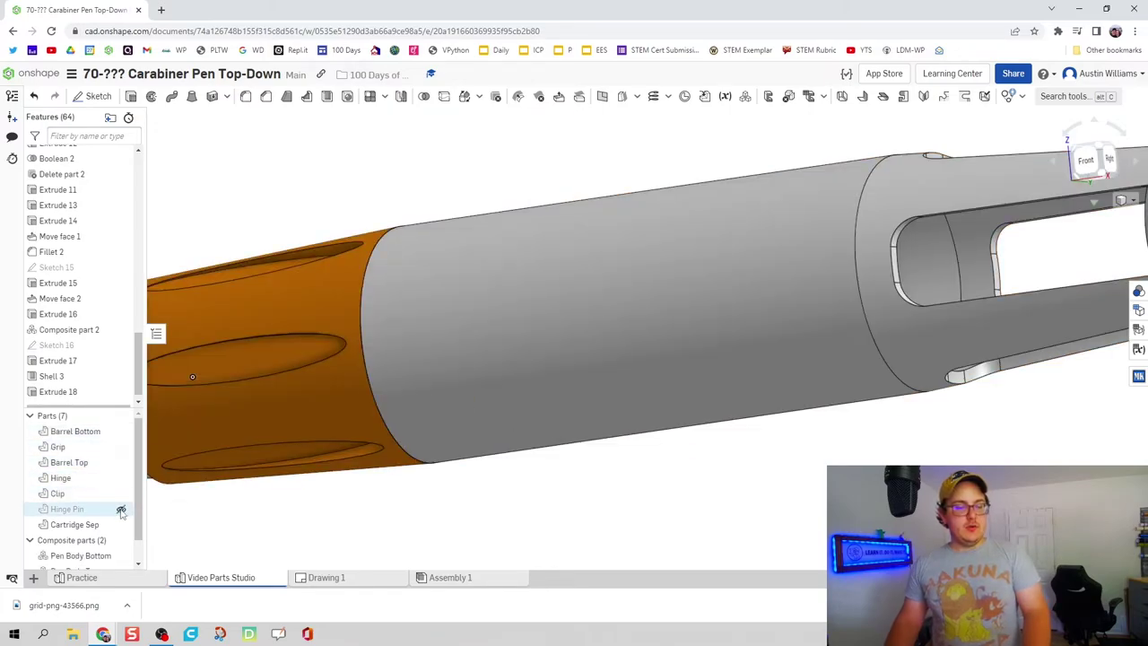
left_click(121, 508)
scroll(238, 515, "down", 4)
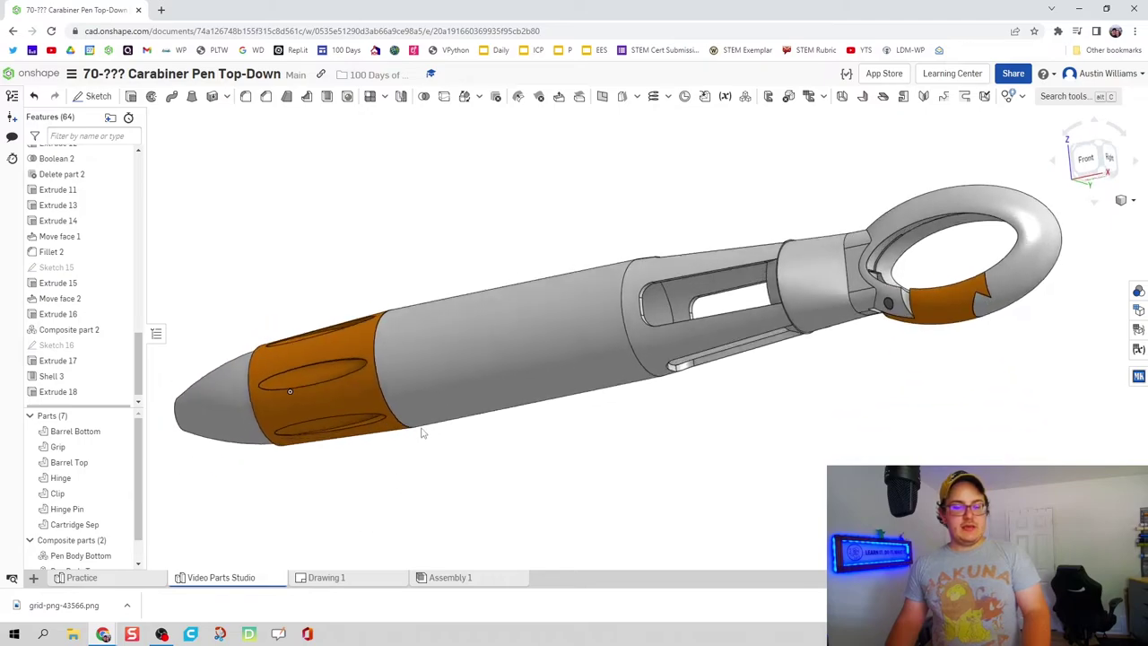
right_click_drag(424, 433, 397, 395)
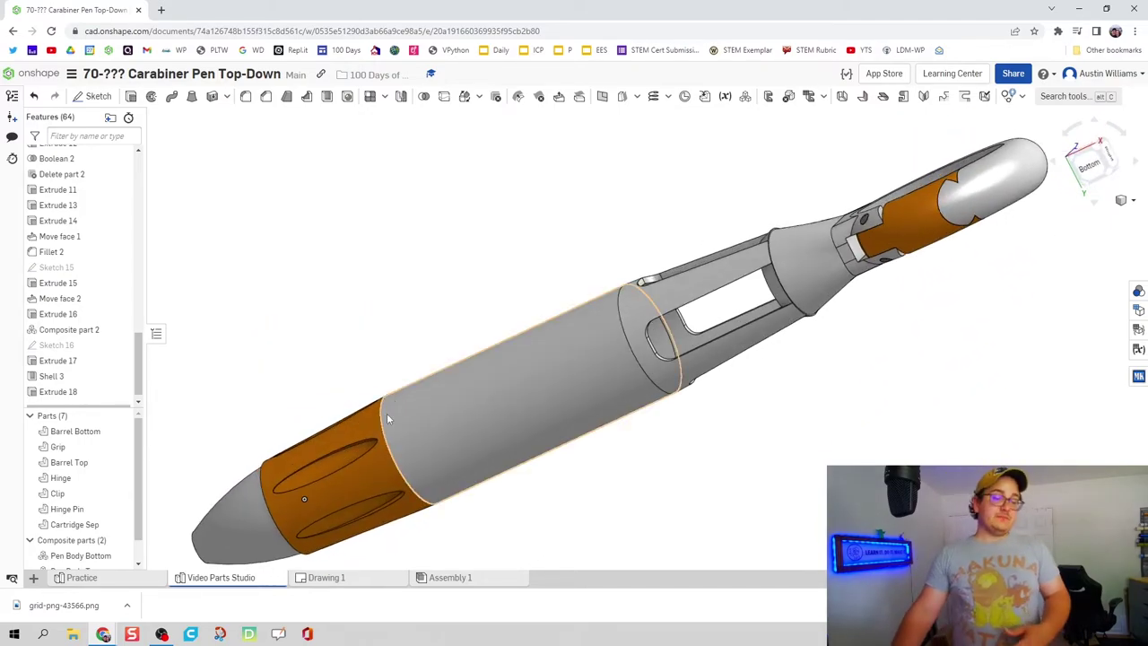
Move Composite part 2 and Composite part 1 below Extrude 18 in the feature list.
scroll(387, 413, "down", 1)
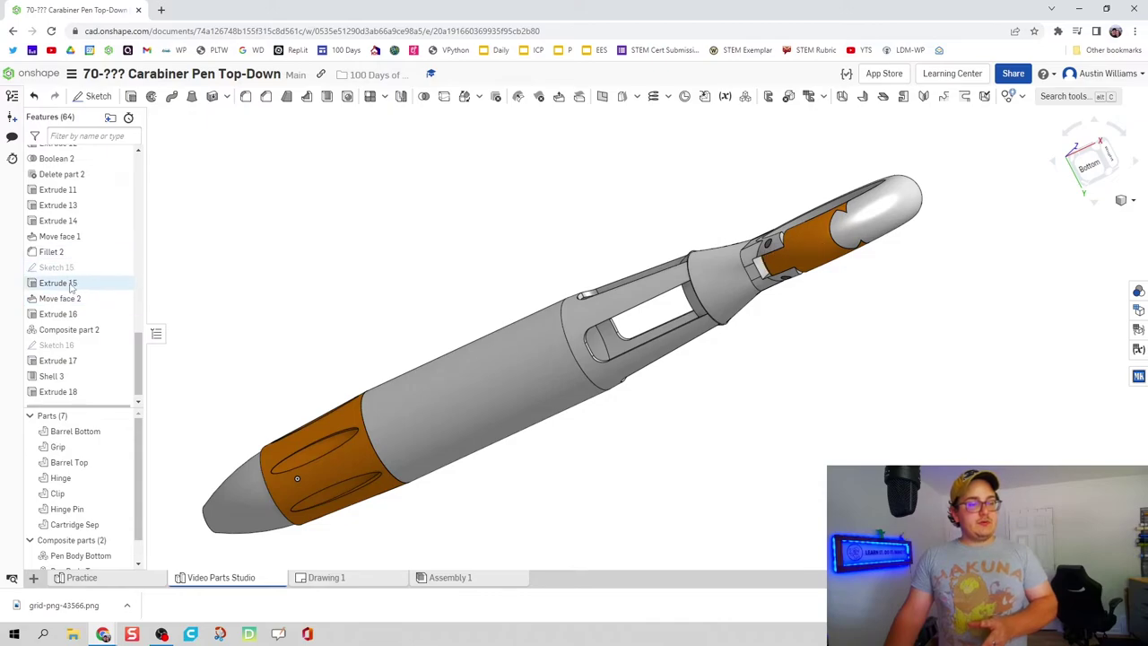
left_click_drag(76, 334, 80, 393)
scroll(81, 368, "up", 10)
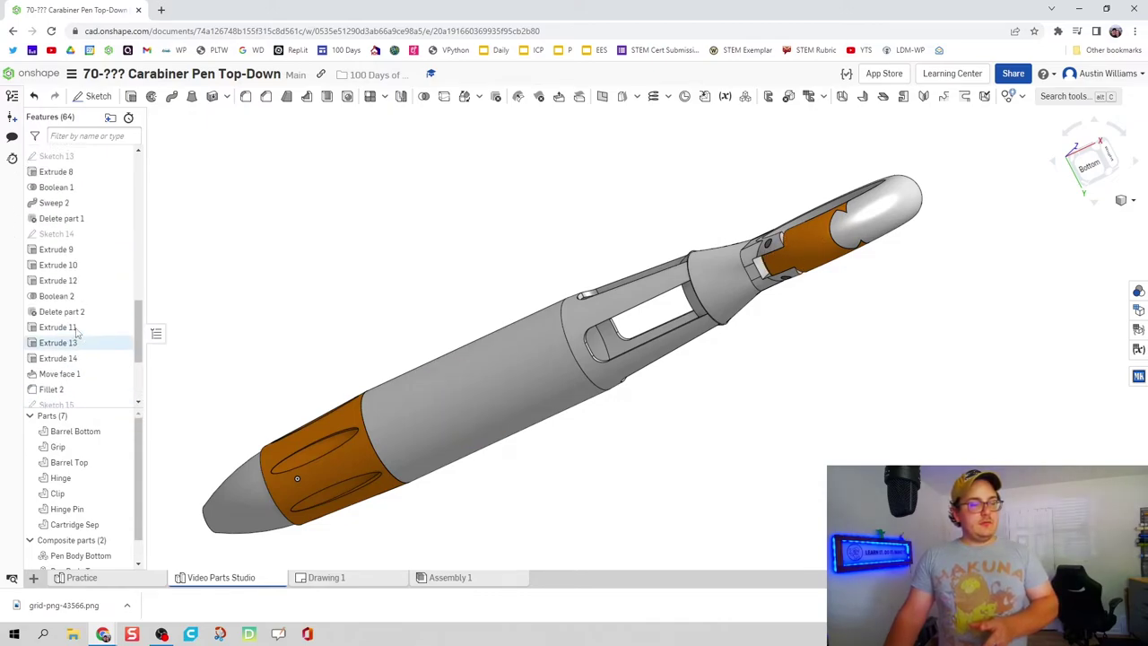
left_click_drag(70, 214, 77, 383)
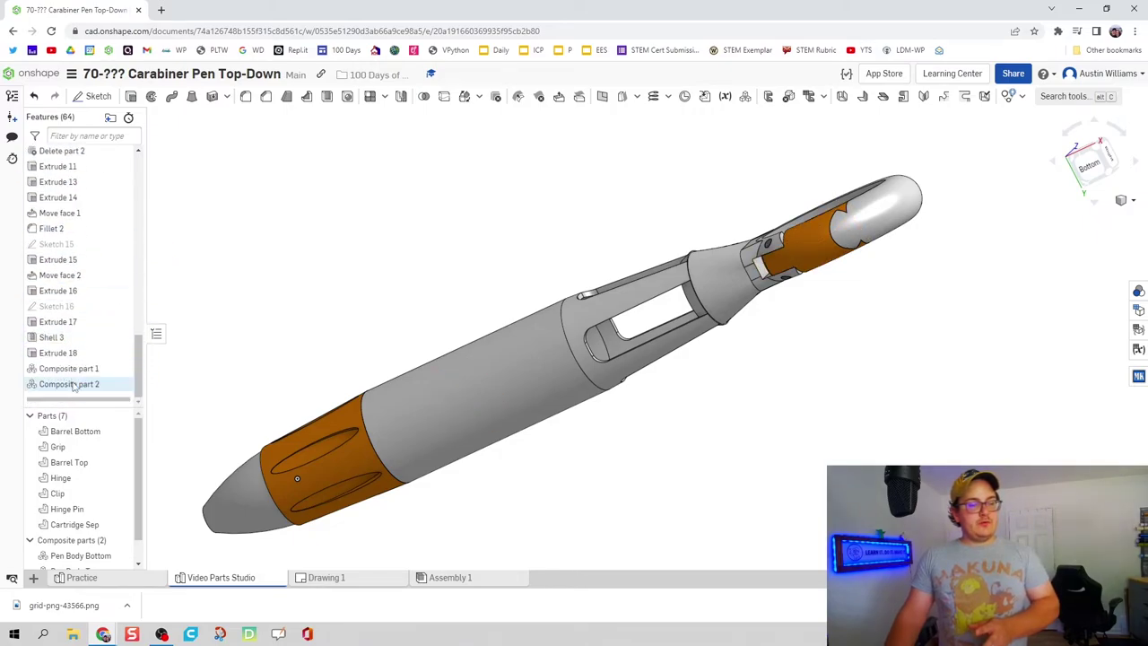
Add Cartridge Sep to Composite part 1 (Pen Body Bottom).
double_click(81, 377)
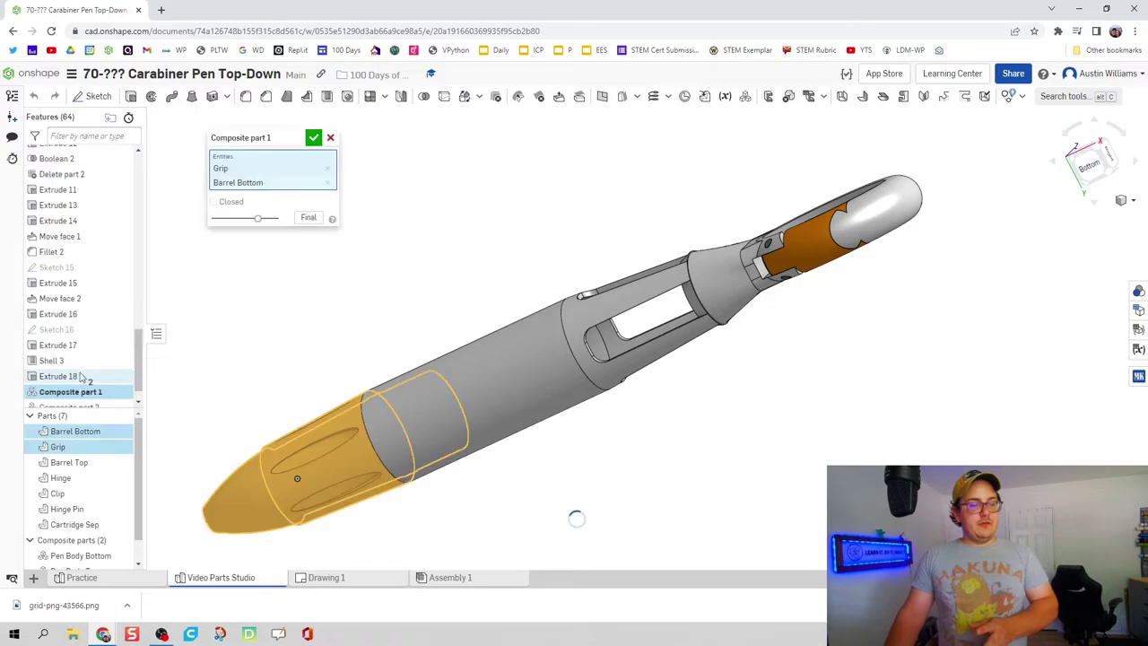
left_click(90, 524)
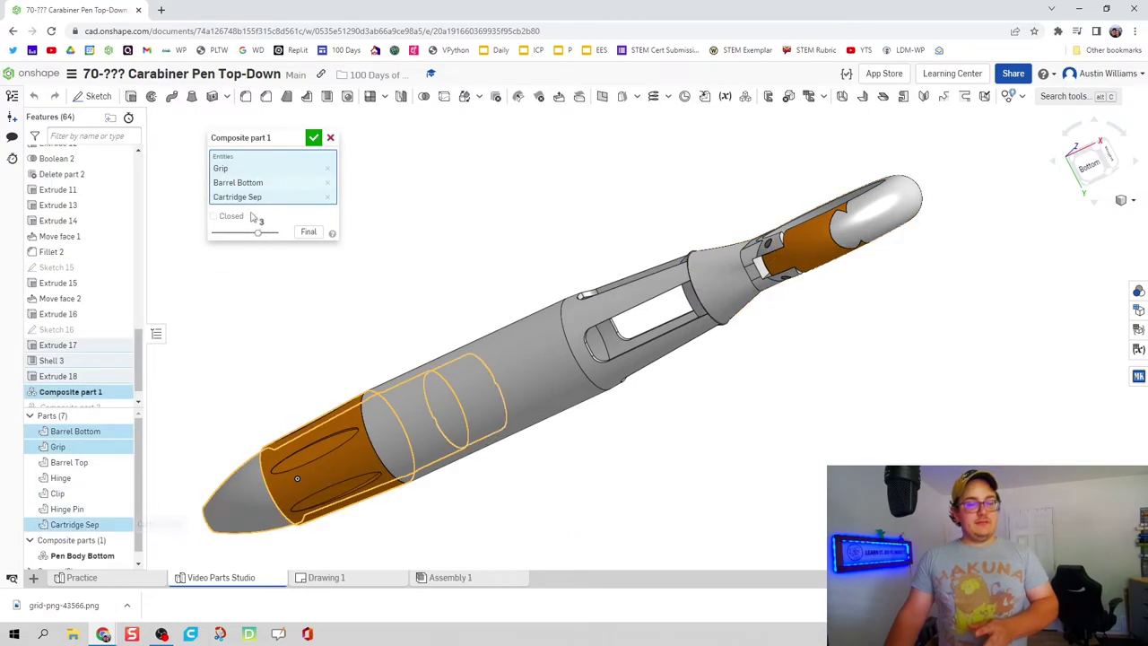
left_click(314, 137)
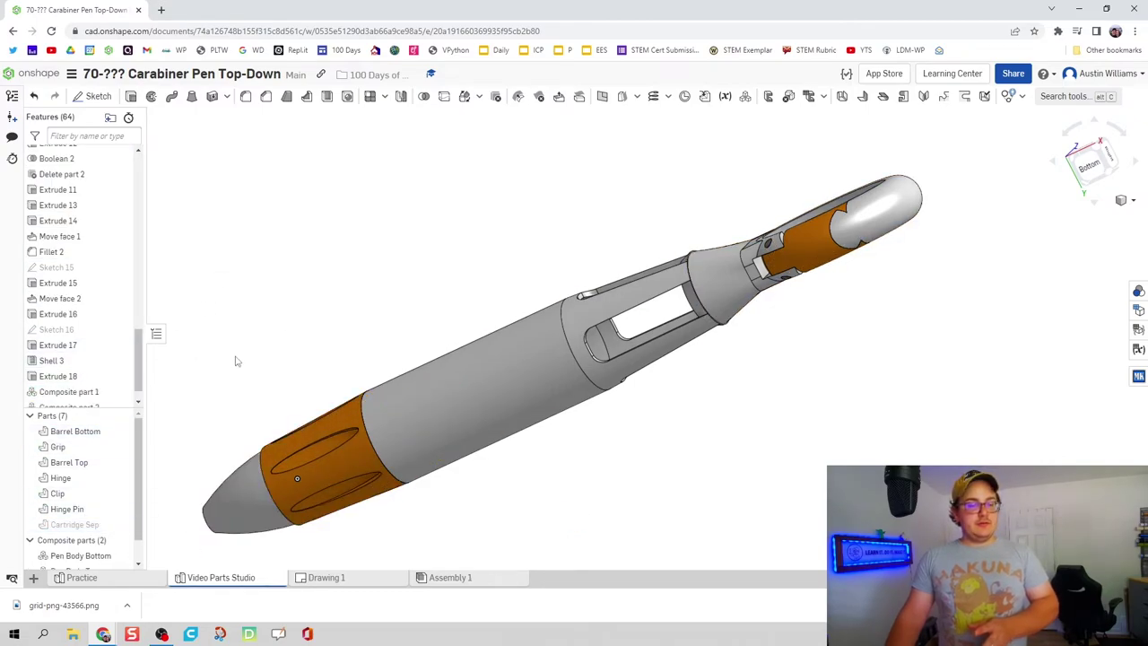
right_click_drag(236, 359, 251, 384)
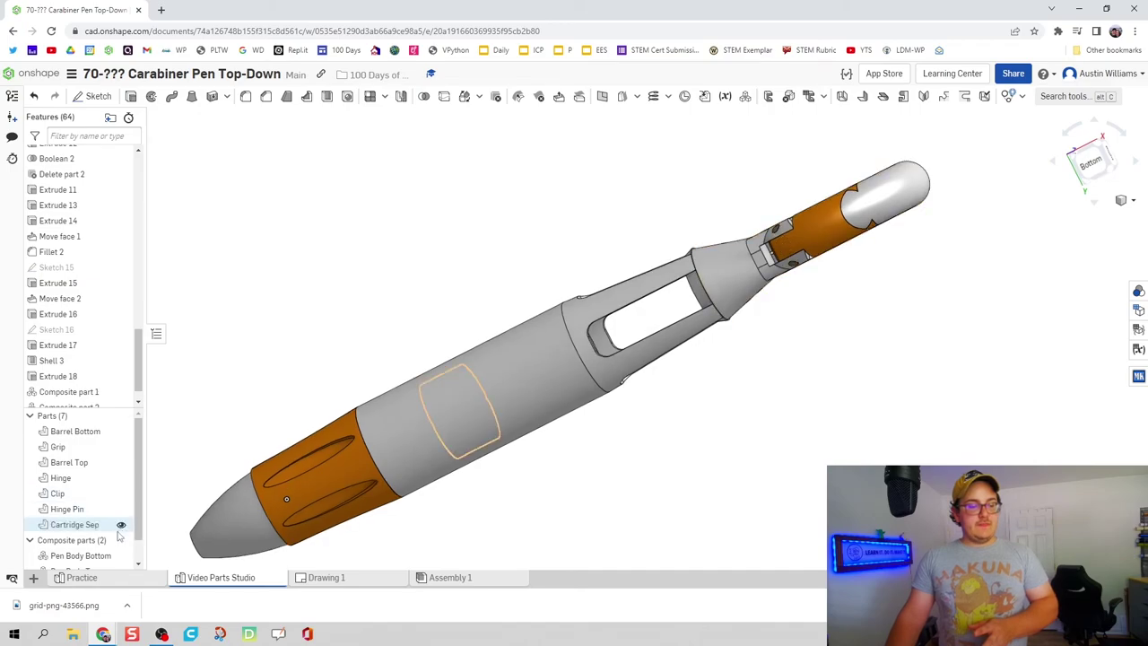
scroll(122, 534, "down", 1)
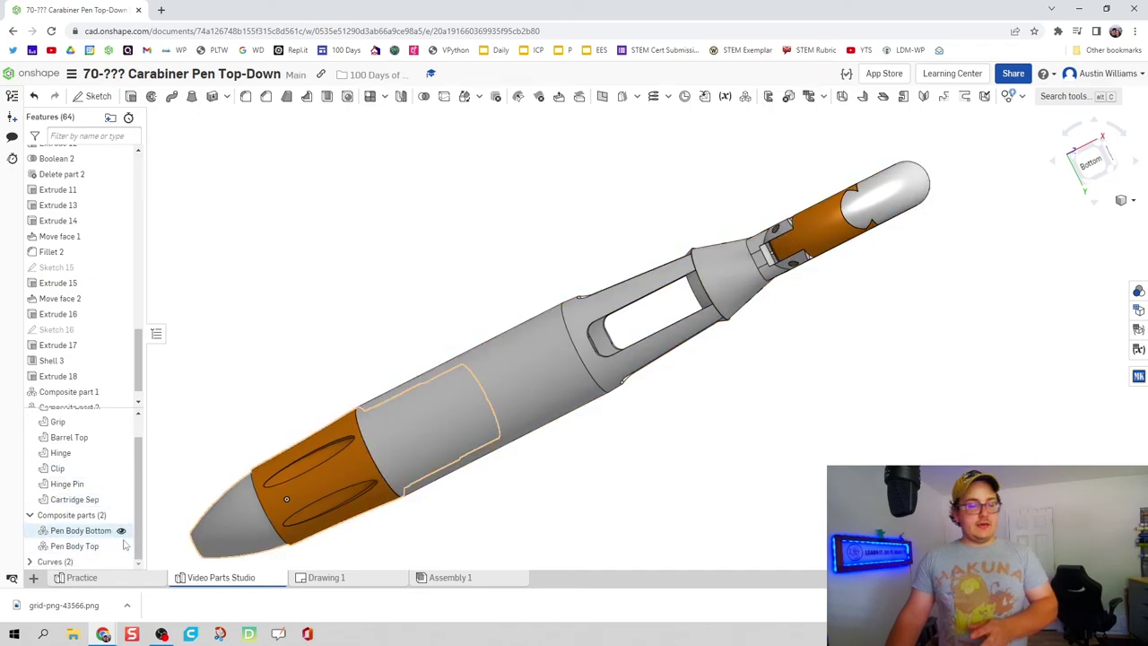
Toggle Pen Body Top and Pen Body Bottom visibility off and on to verify.
left_click(121, 548)
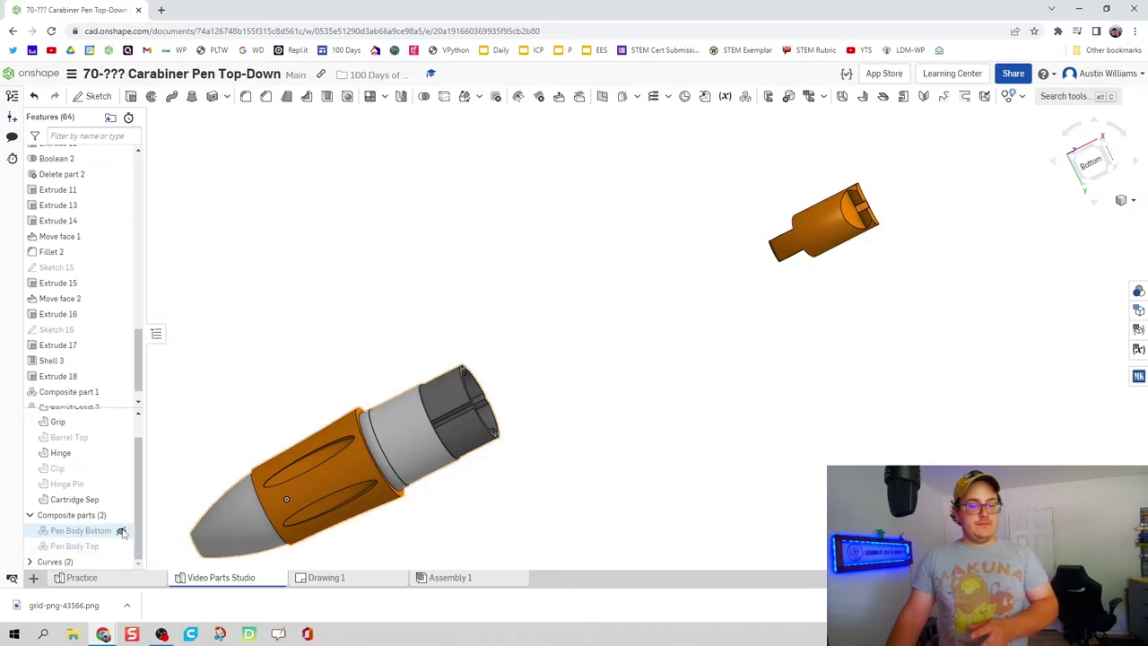
left_click(121, 532)
left_click(121, 531)
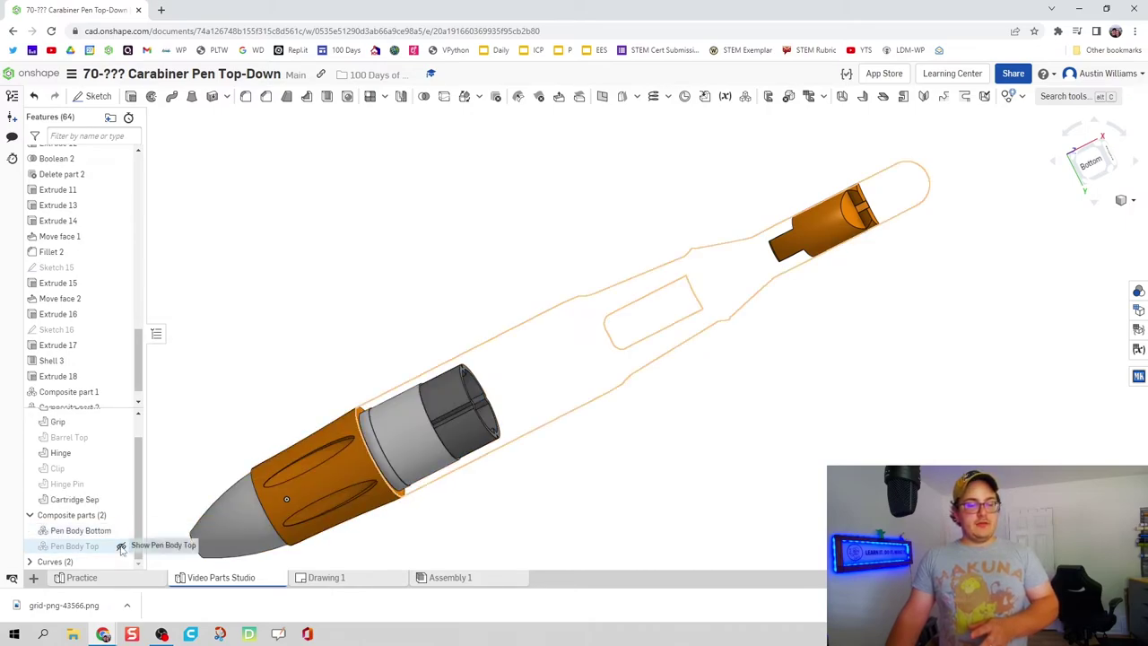
left_click(121, 546)
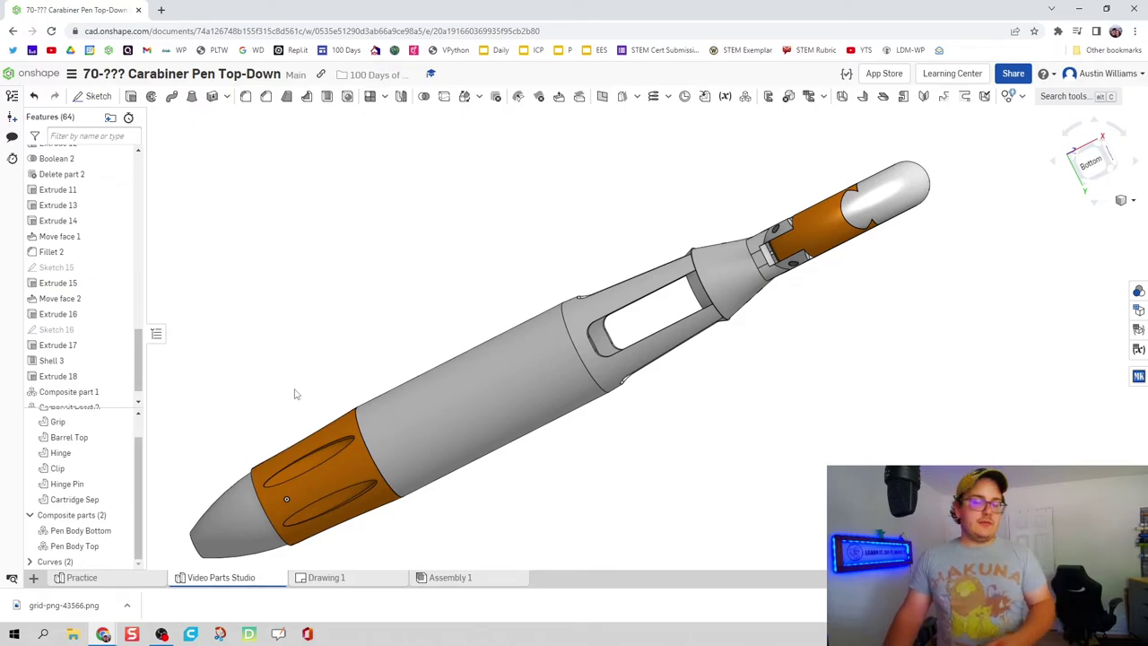
Hide Pen Body Top and the Hinge, leaving only Pen Body Bottom visible.
scroll(137, 372, "up", 1)
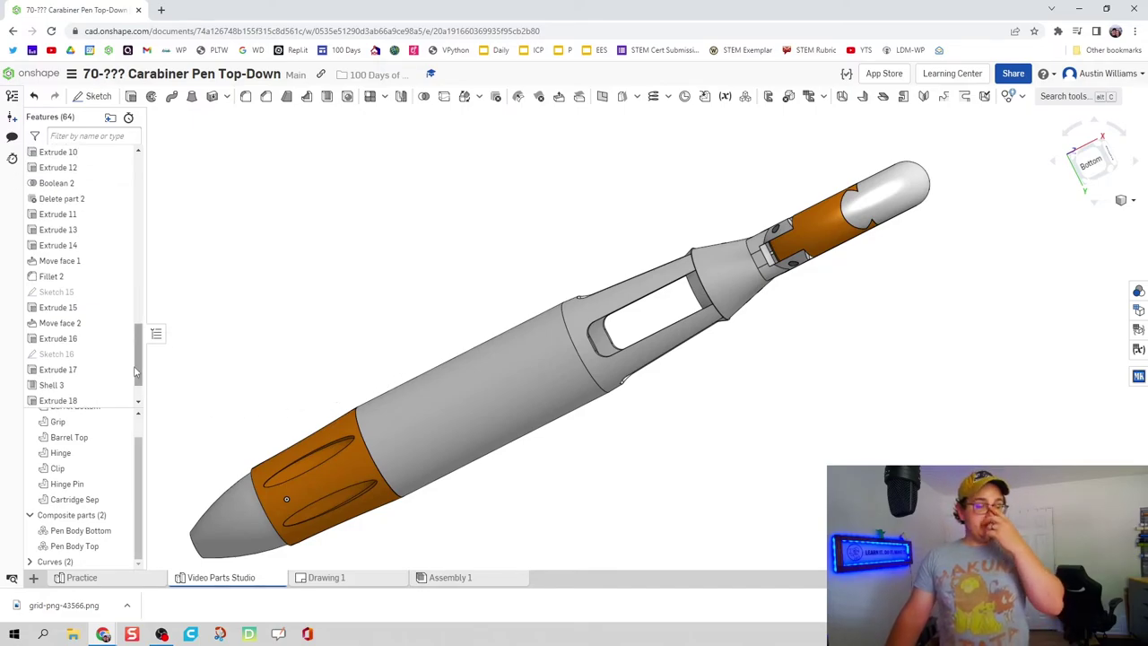
scroll(136, 372, "up", 2)
scroll(179, 372, "down", 2)
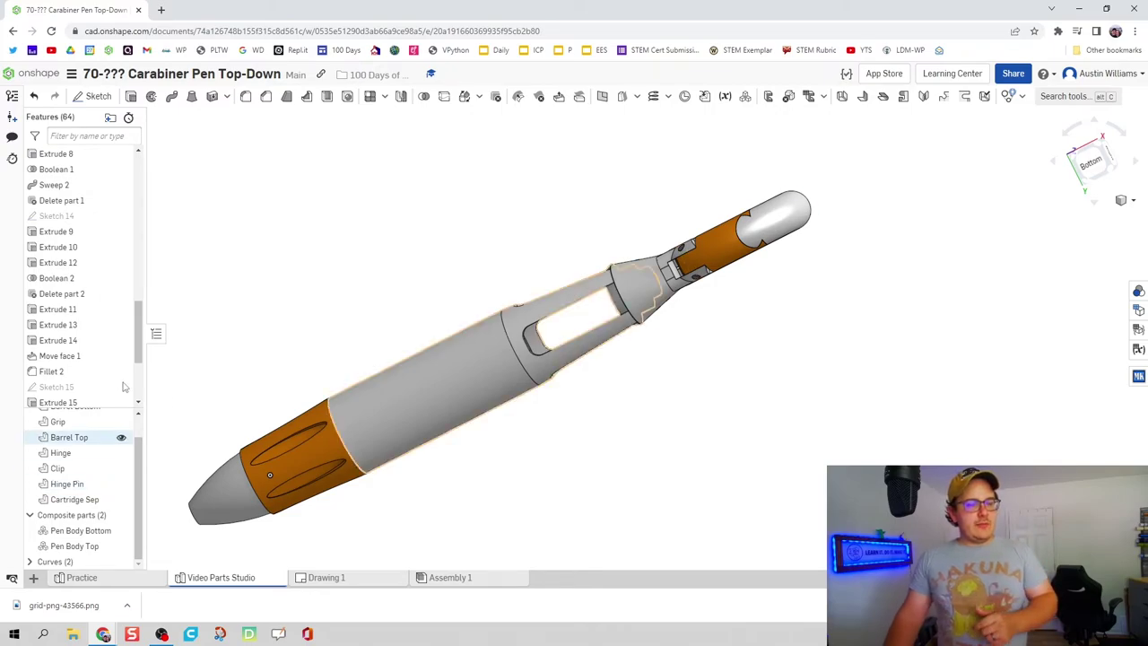
scroll(124, 386, "down", 3)
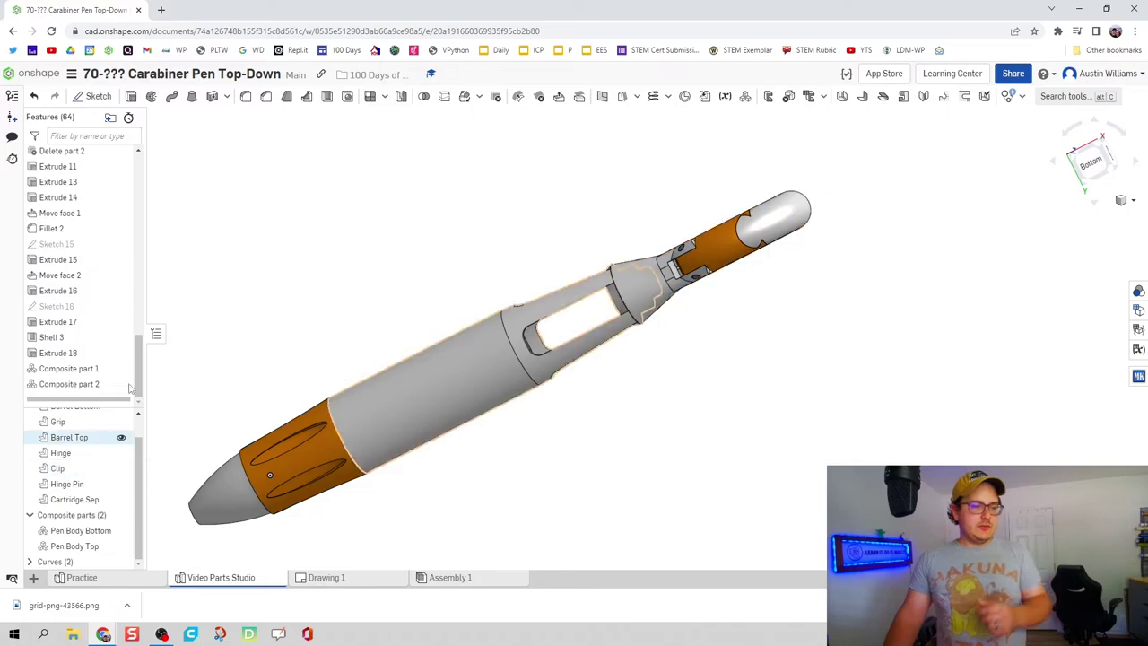
left_click(121, 531)
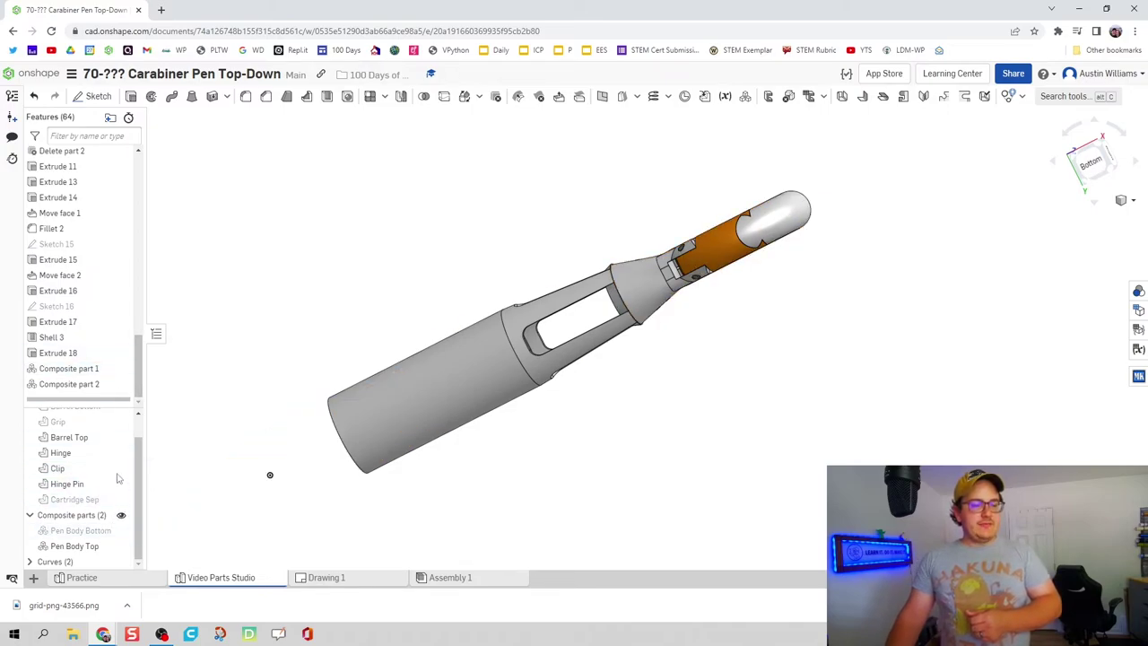
left_click(121, 546)
left_click(121, 530)
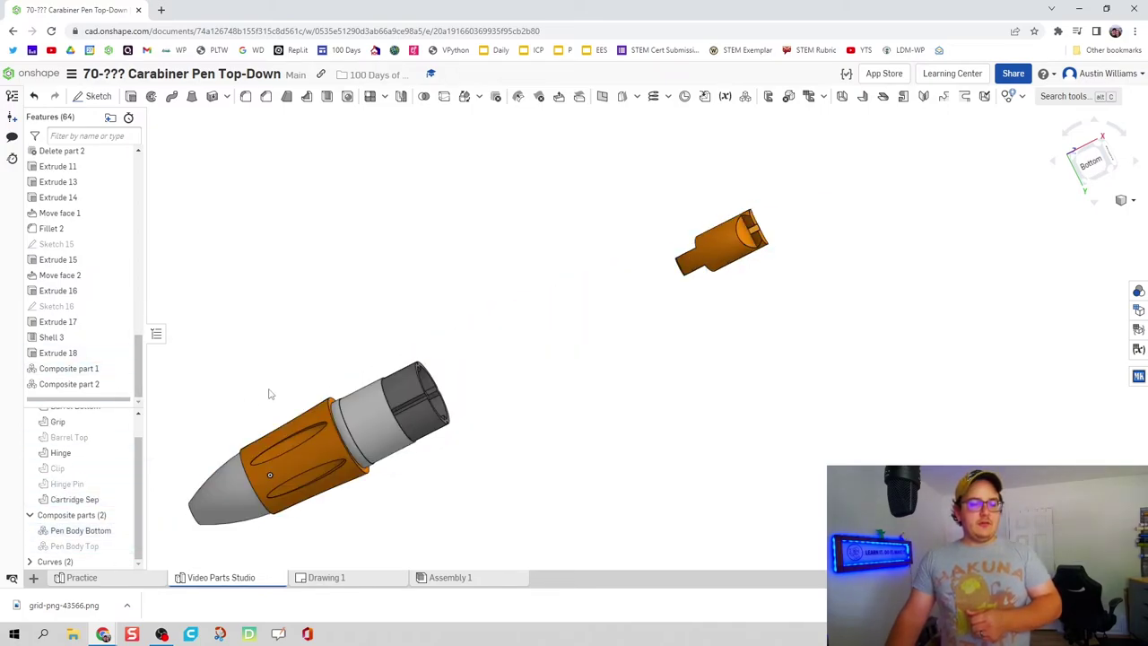
right_click_drag(270, 395, 269, 422)
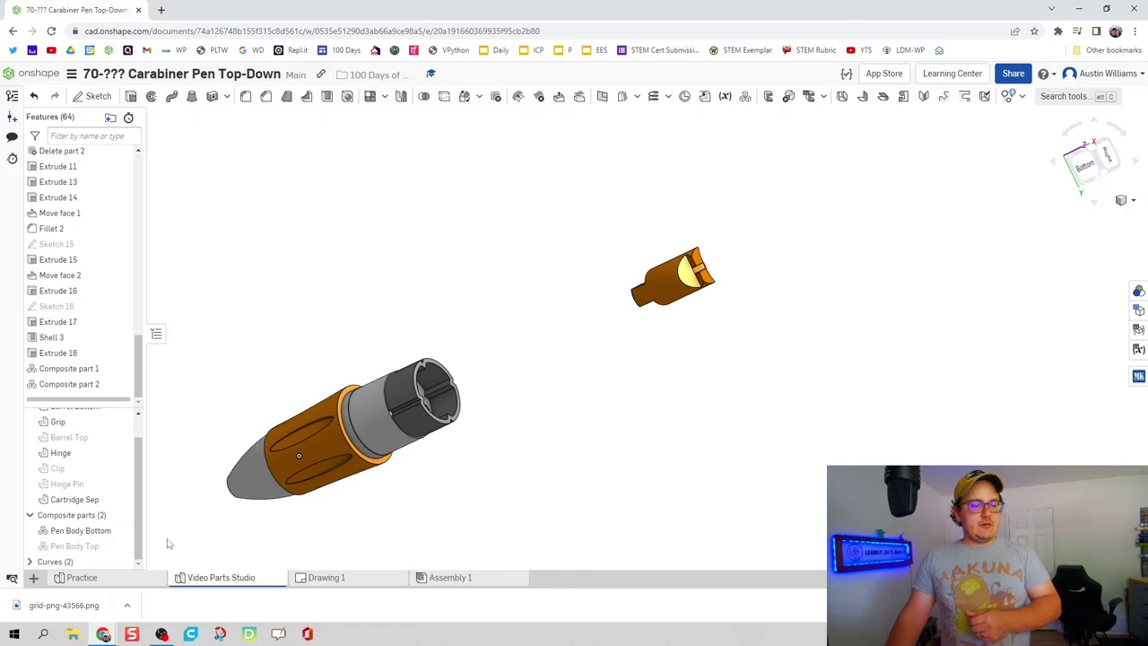
left_click(121, 455)
Zoom to fit and orbit to look into the pen's open end at the cartridge separator.
key("f")
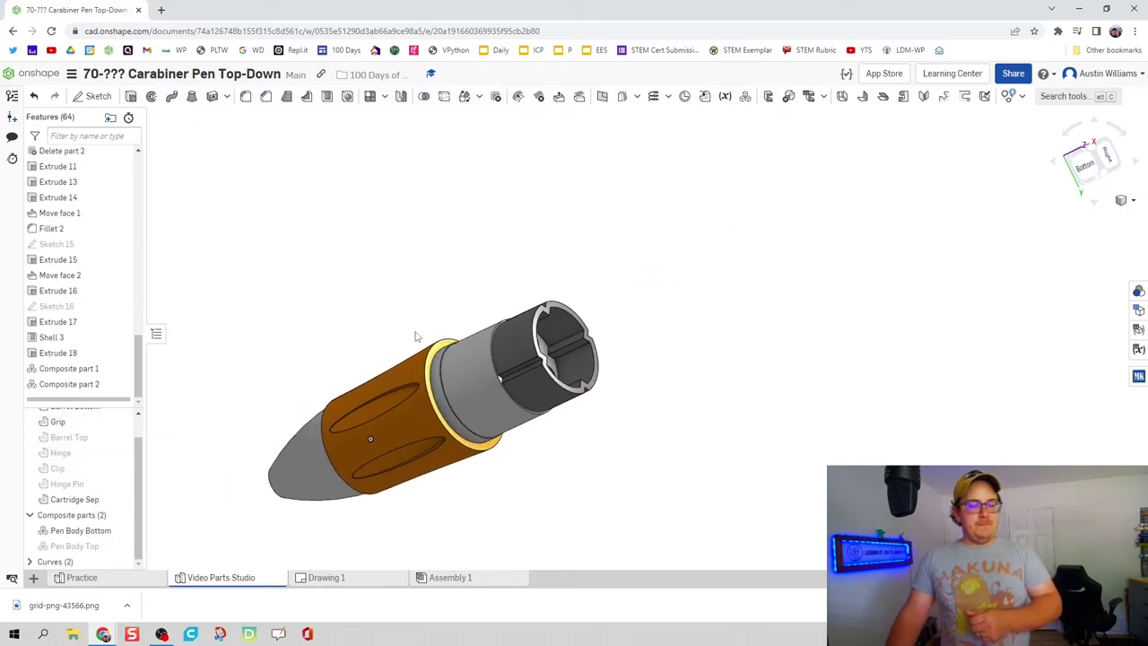
right_click_drag(415, 337, 629, 251)
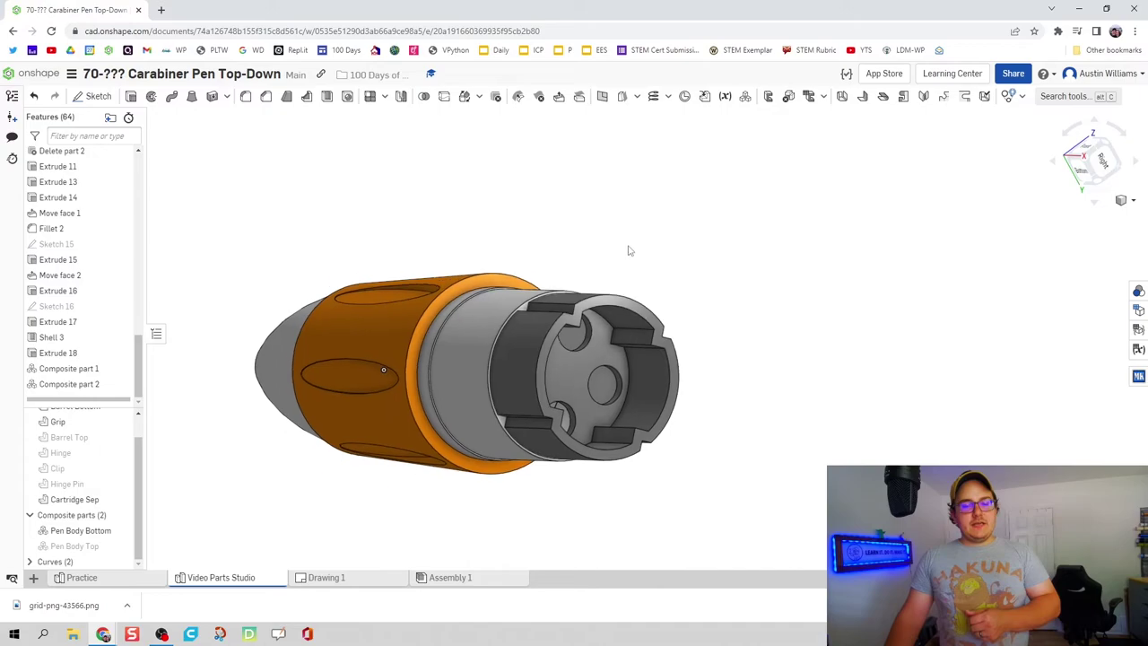
key("Up")
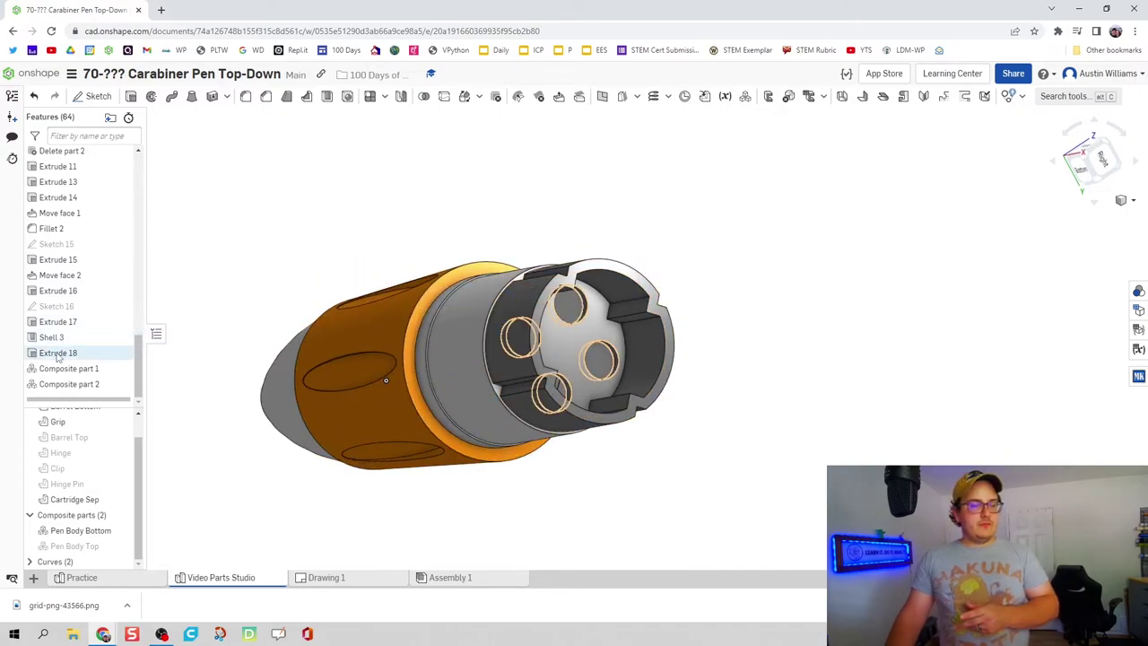
left_click_drag(57, 356, 64, 337)
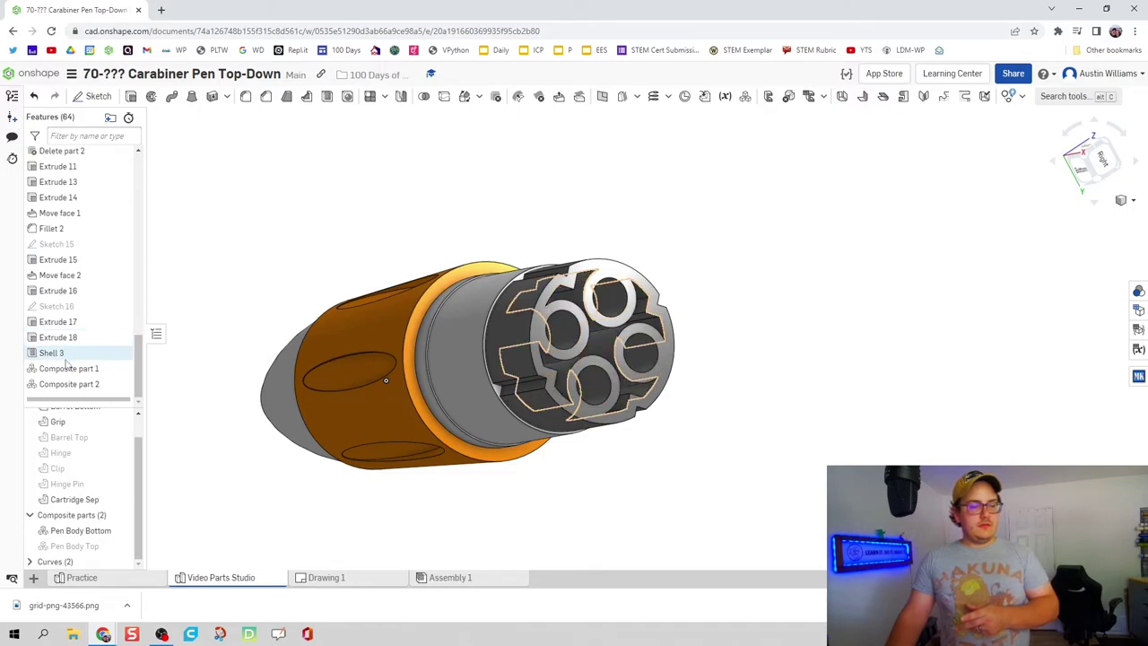
key("Left")
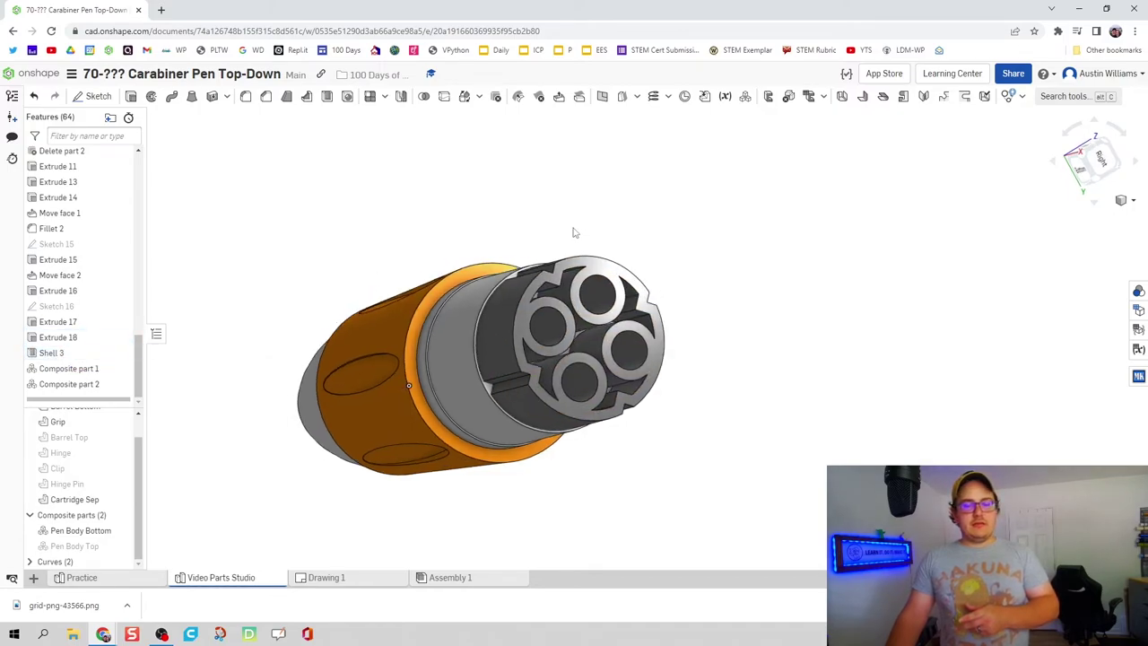
scroll(574, 233, "up", 5)
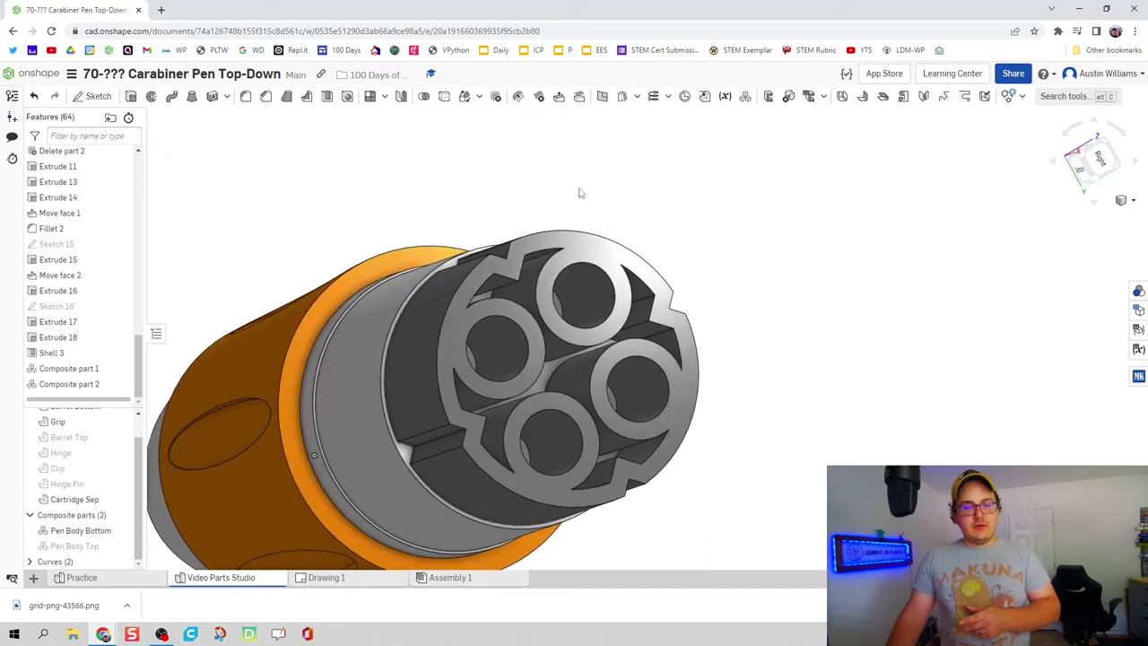
key("Left")
key("Left")
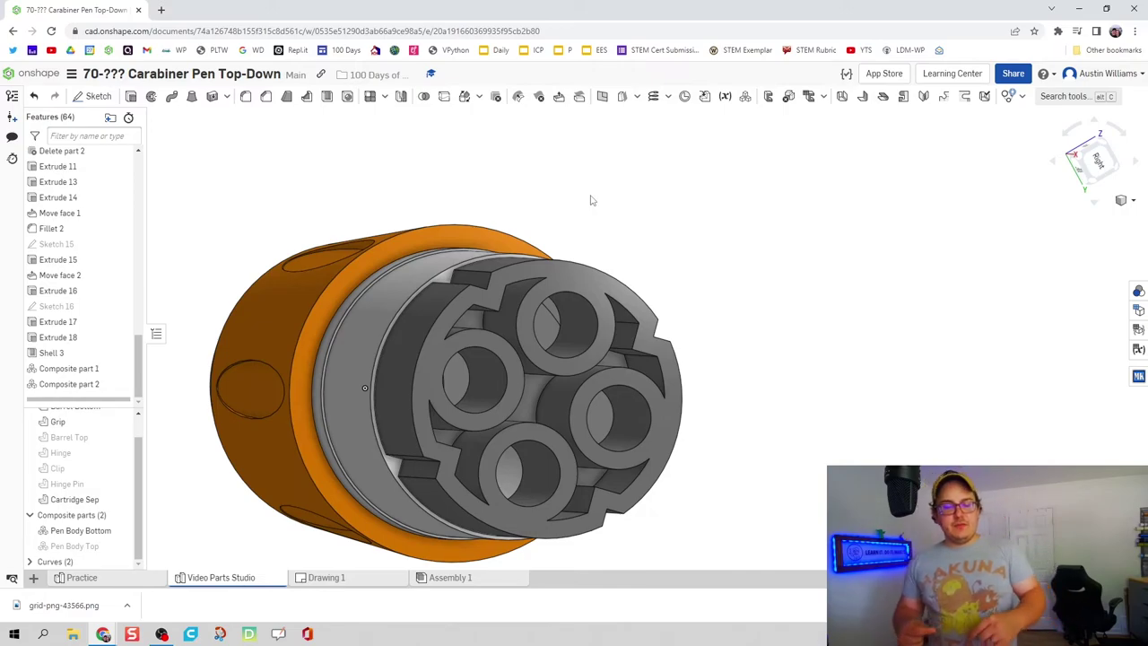
key("ctrl+z")
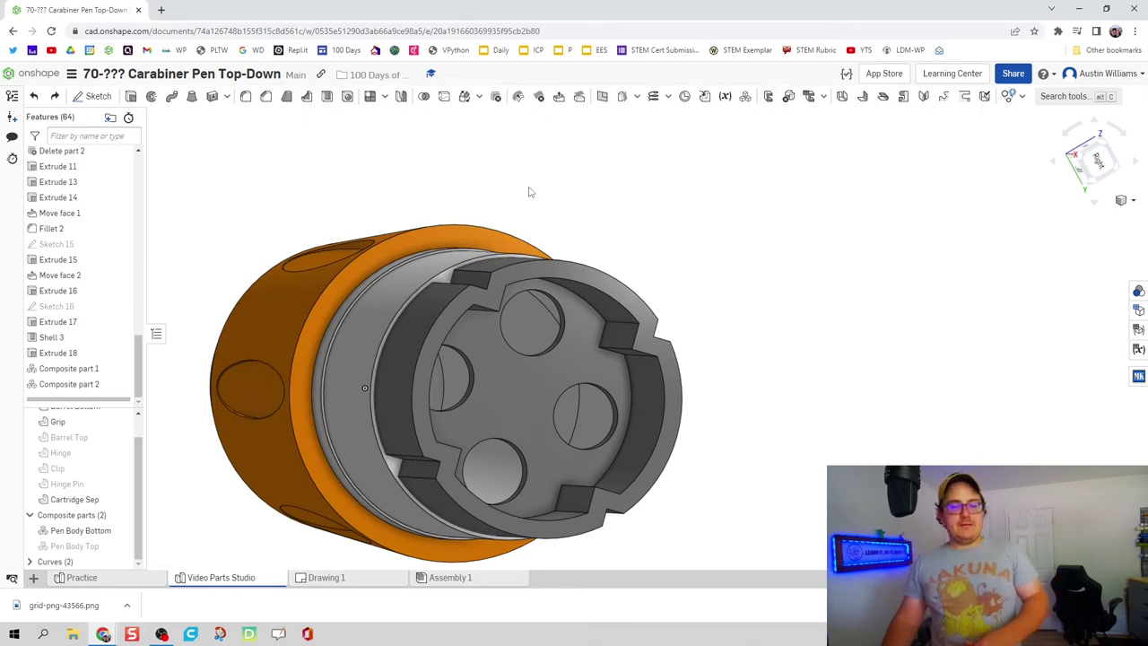
scroll(594, 197, "down", 2)
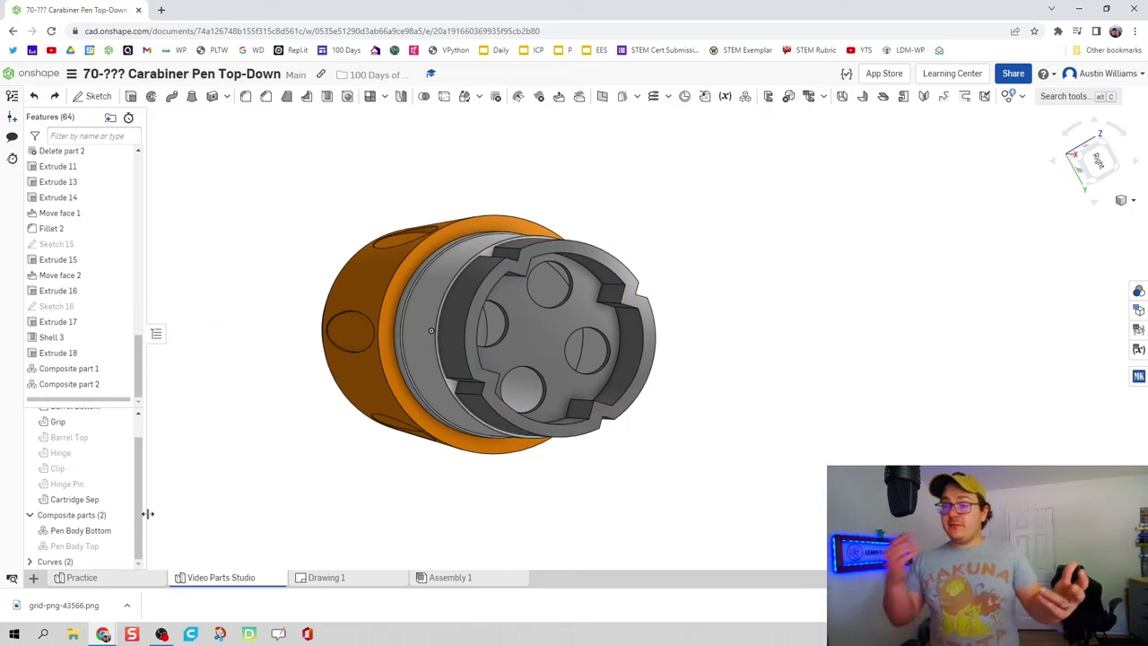